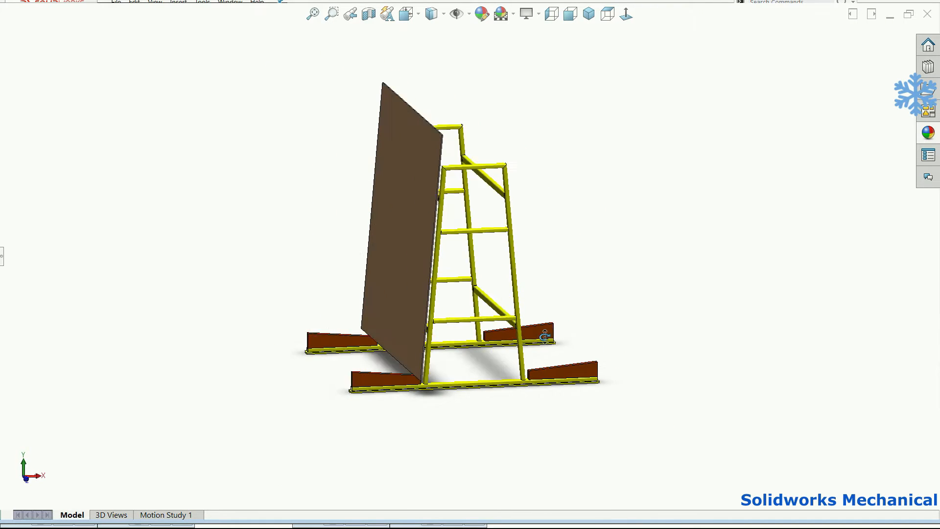
key(f)
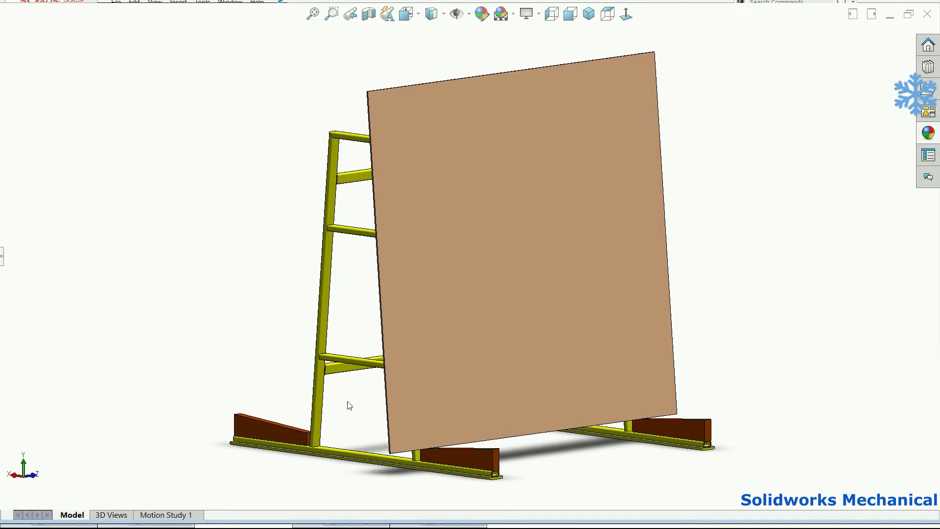
middle_drag(442, 428, 491, 350)
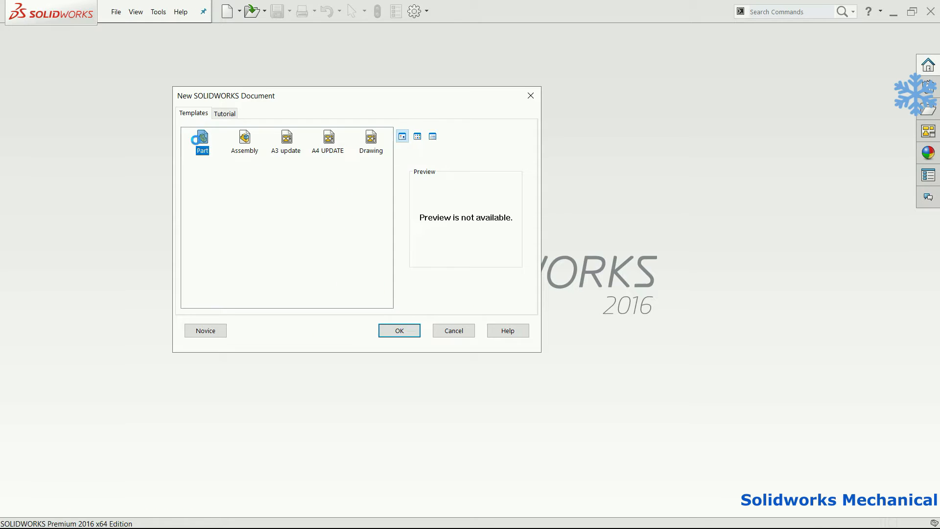
Step: Create a new part document and apply the Office Space Background scene to it
double_click(198, 142)
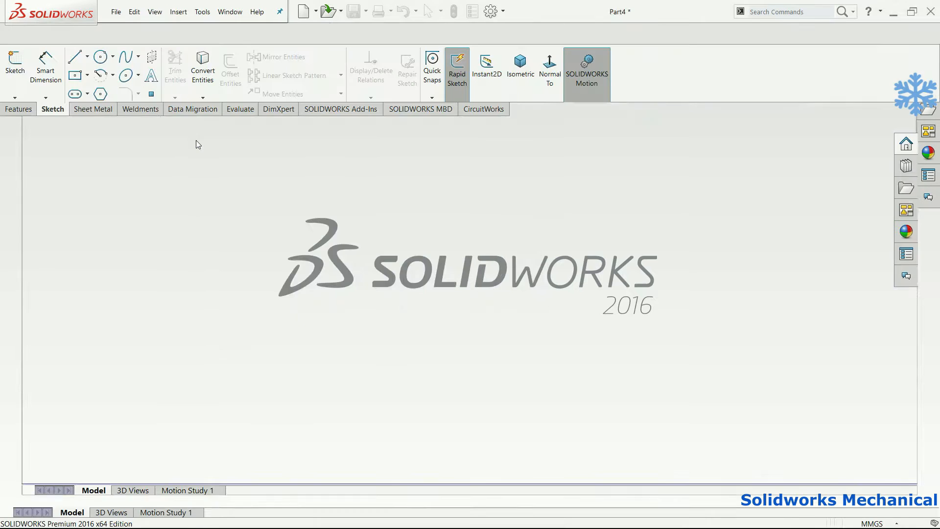
click(570, 127)
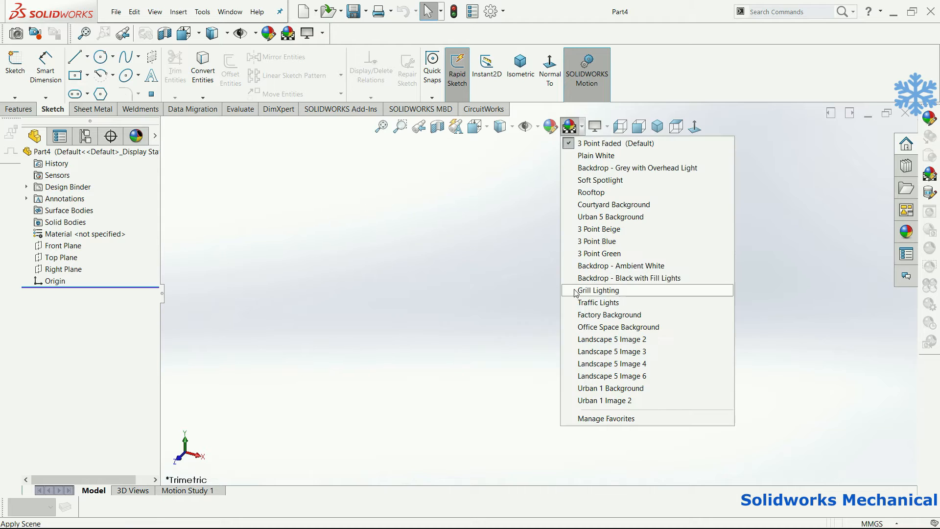
click(580, 327)
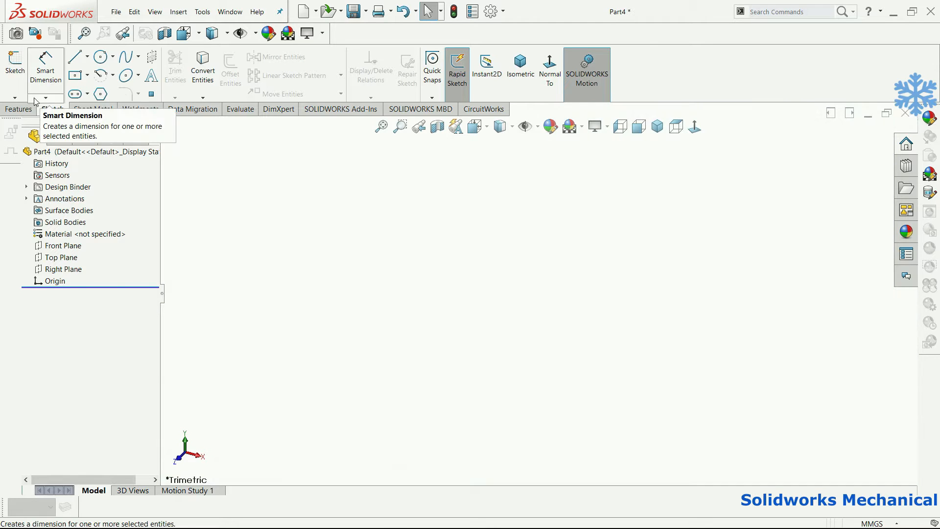
Step: Start a sketch on the Front Plane and draw a horizontal line about 200 mm long passing through the origin
click(15, 63)
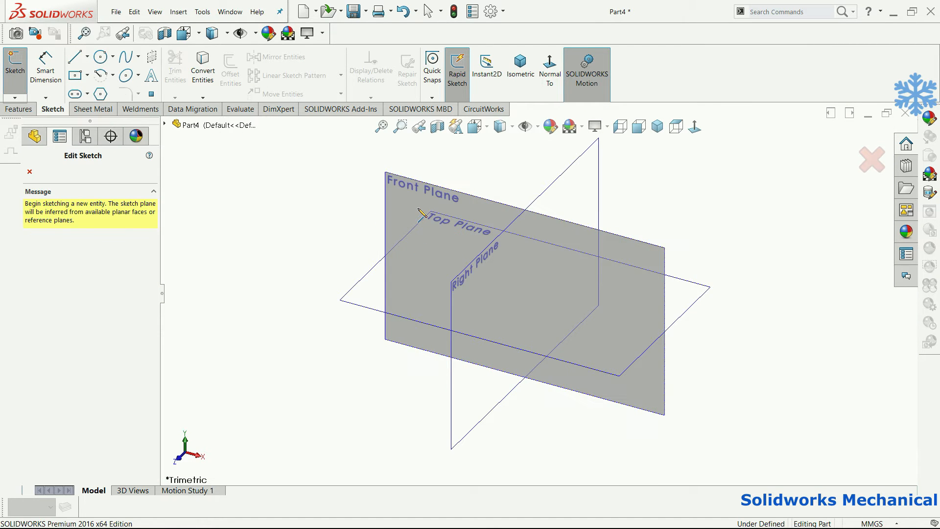
click(420, 213)
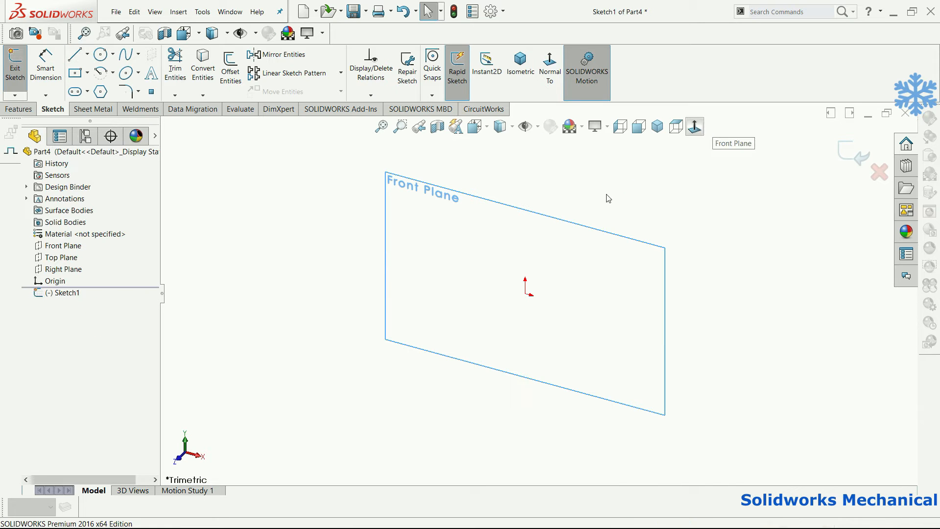
key(l)
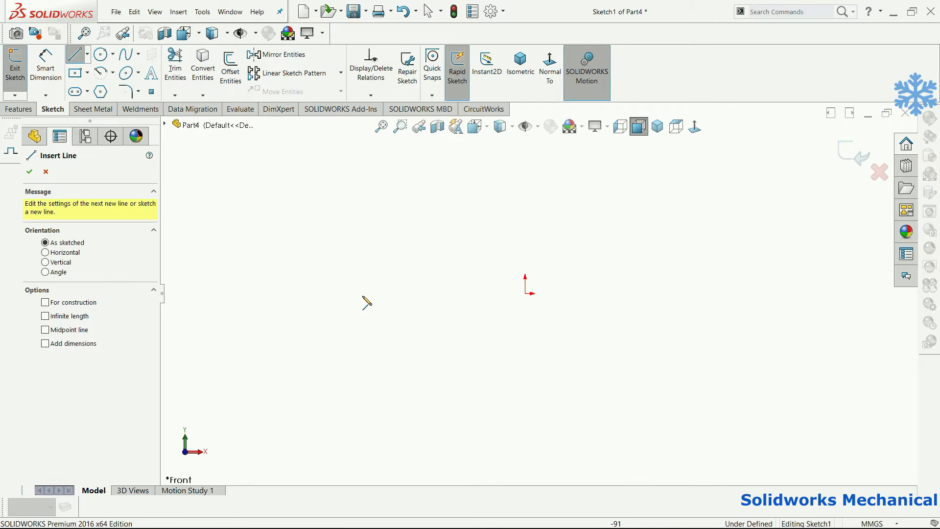
click(362, 293)
click(717, 294)
key(Escape)
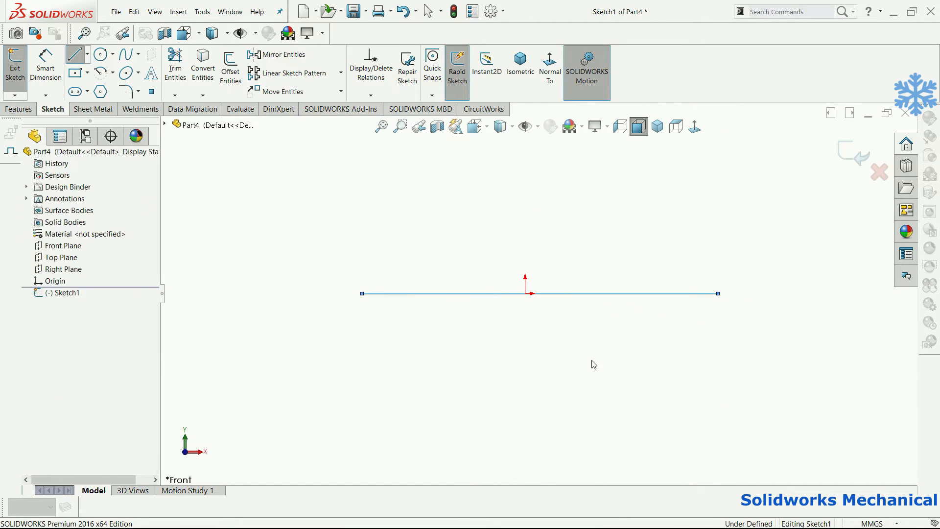
Step: Centre the horizontal line on the origin with a Midpoint relation and dimension its length as 2500 mm
click(533, 295)
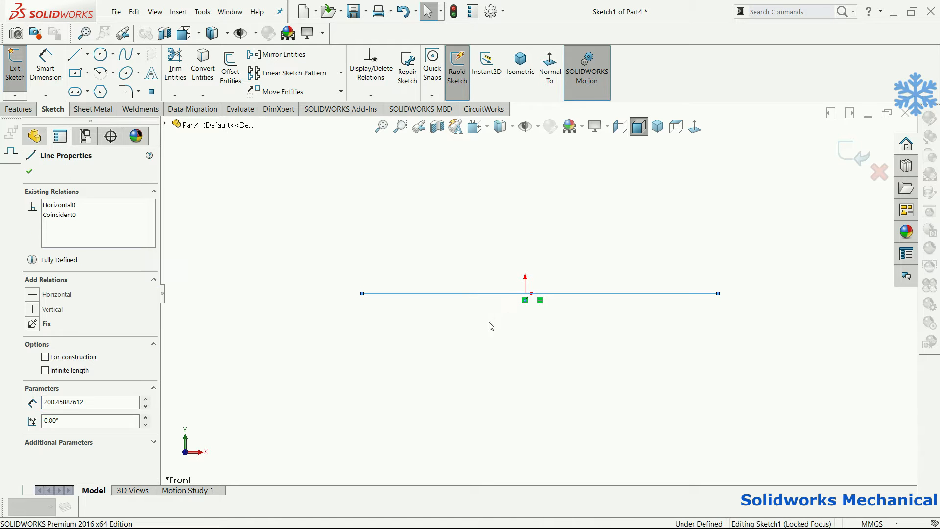
ctrl+click(524, 295)
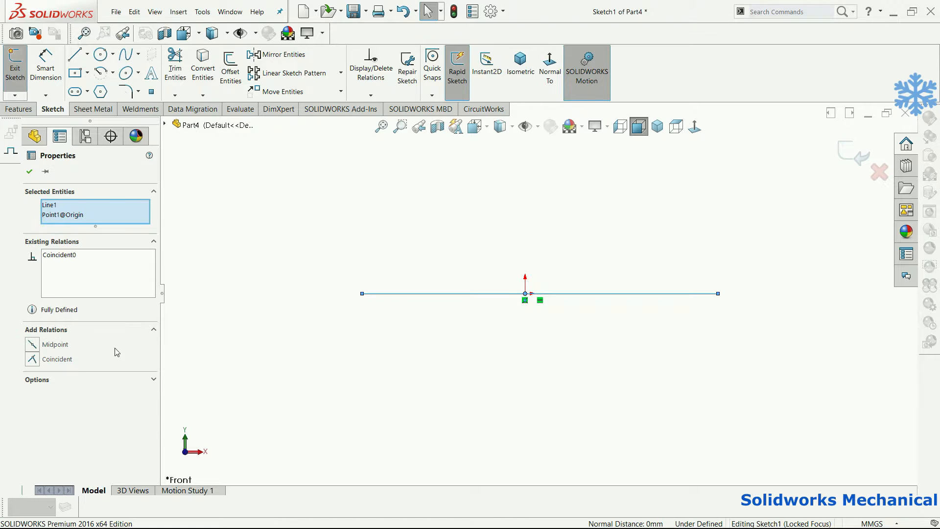
right_drag(472, 338, 520, 264)
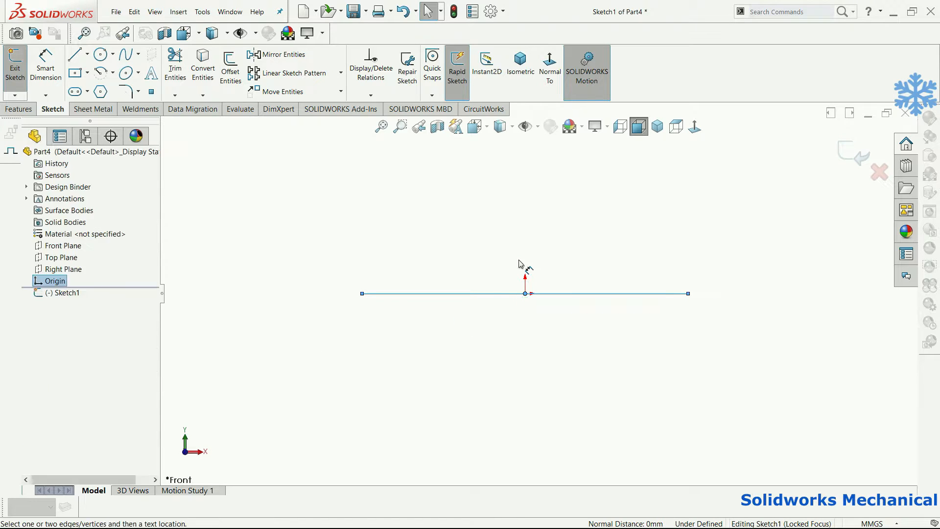
click(514, 294)
click(516, 363)
right_drag(517, 367, 509, 308)
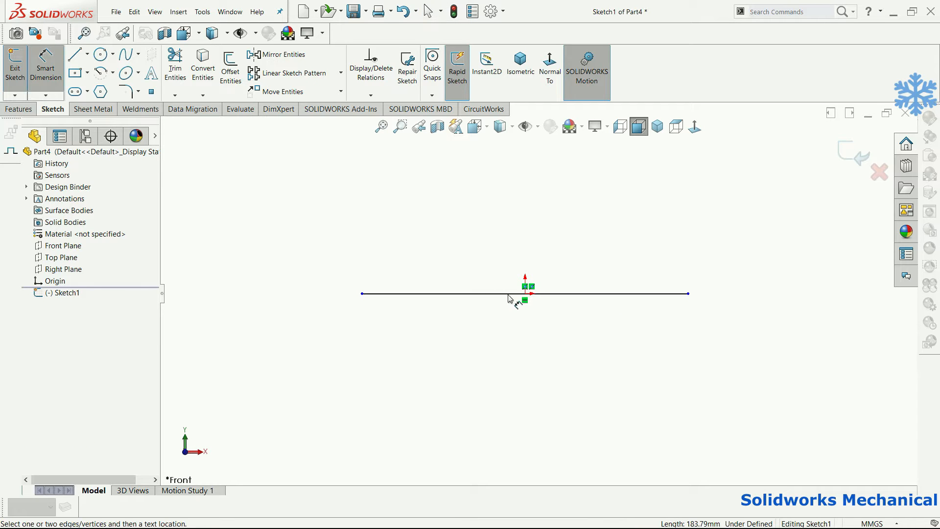
click(509, 294)
click(510, 326)
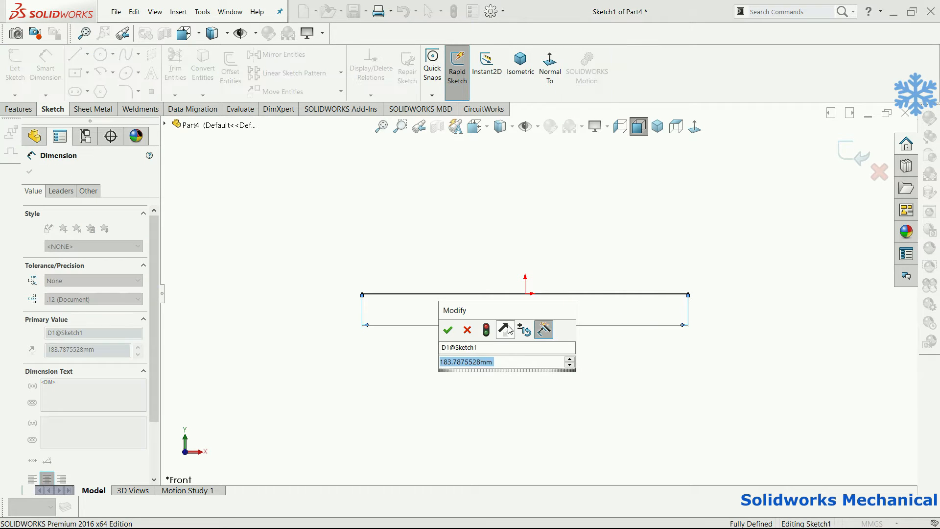
text(25)
key(Return)
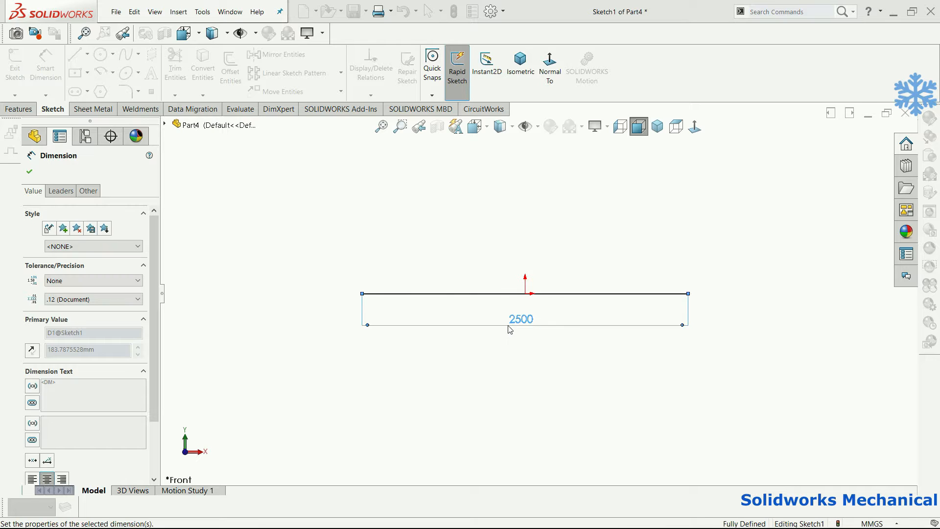
key(Escape)
Step: Sketch two inward-leaning legs rising from the base line, joined by a short horizontal top line about 2170 mm above it
key(l)
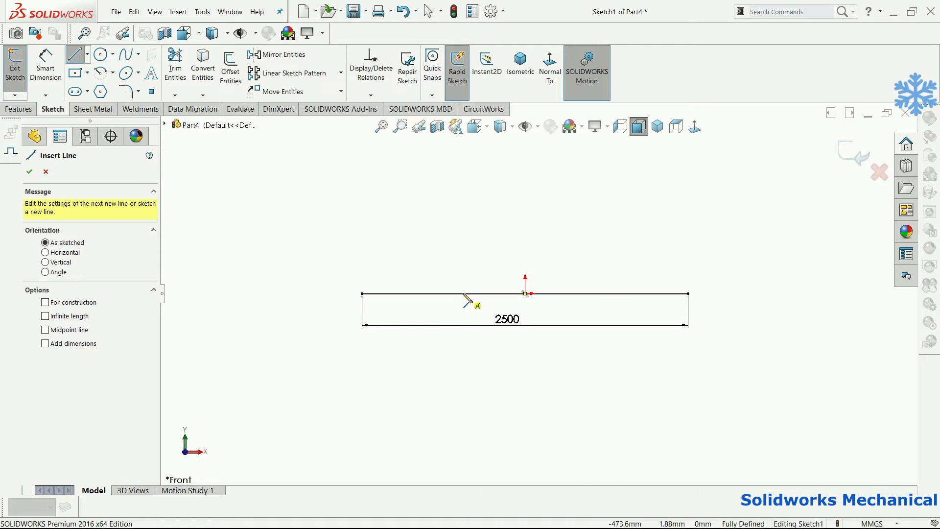
click(463, 294)
scroll(477, 266, up, 5)
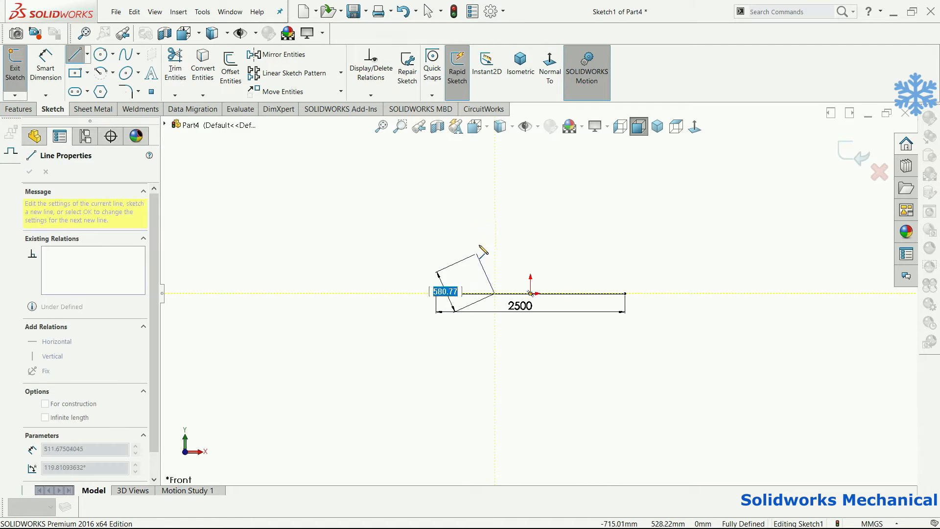
click(518, 180)
click(540, 179)
click(559, 294)
key(Escape)
Step: Dimension the right leg's foot at 500 mm from the origin
scroll(570, 273, down, 3)
scroll(544, 306, down, 2)
click(544, 318)
click(478, 317)
click(506, 294)
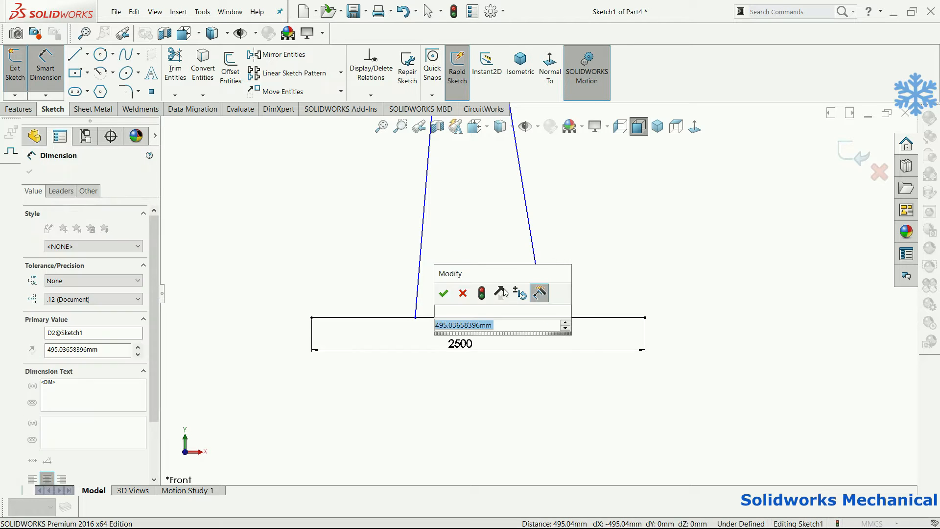
text(5000)
key(Return)
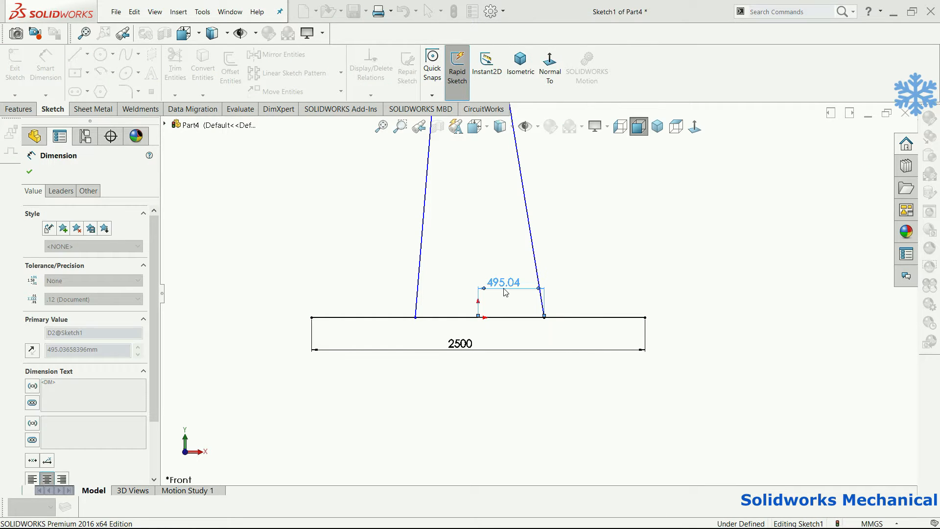
Step: Dimension the left leg's foot at 500 mm from the origin
click(478, 318)
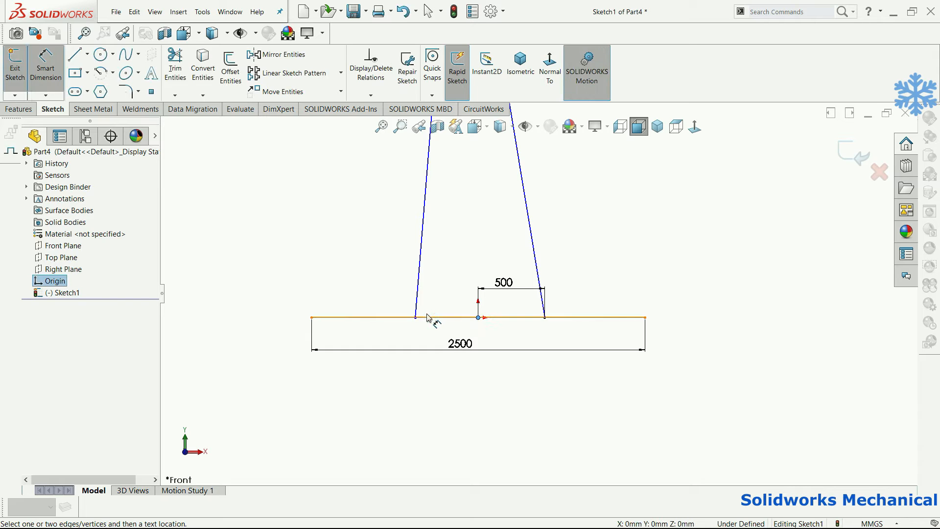
click(414, 319)
click(436, 296)
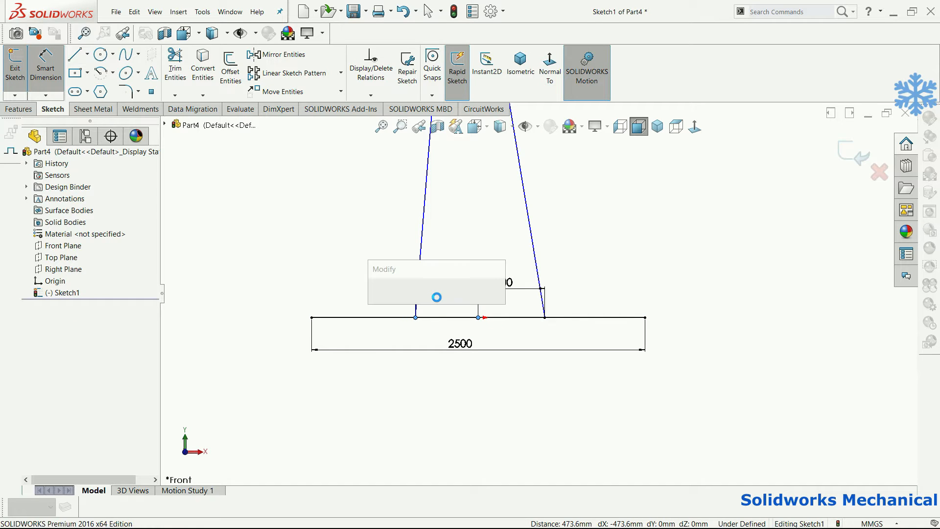
text(500)
key(Return)
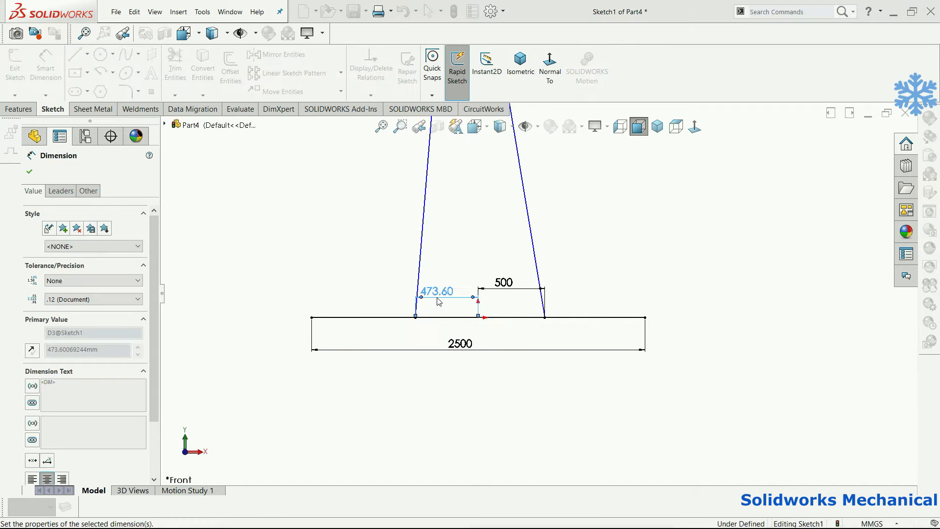
key(Escape)
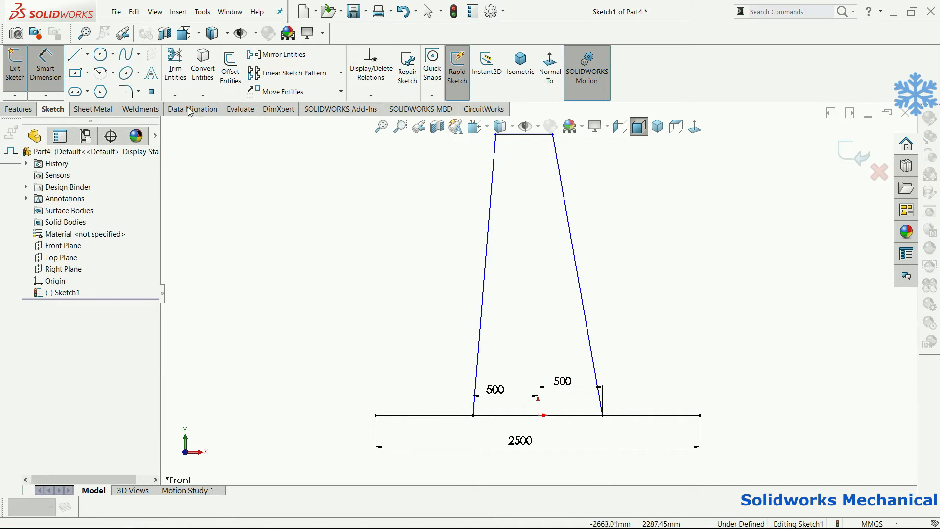
Step: Draw a vertical construction line from the origin up to just below the top line
key(c)
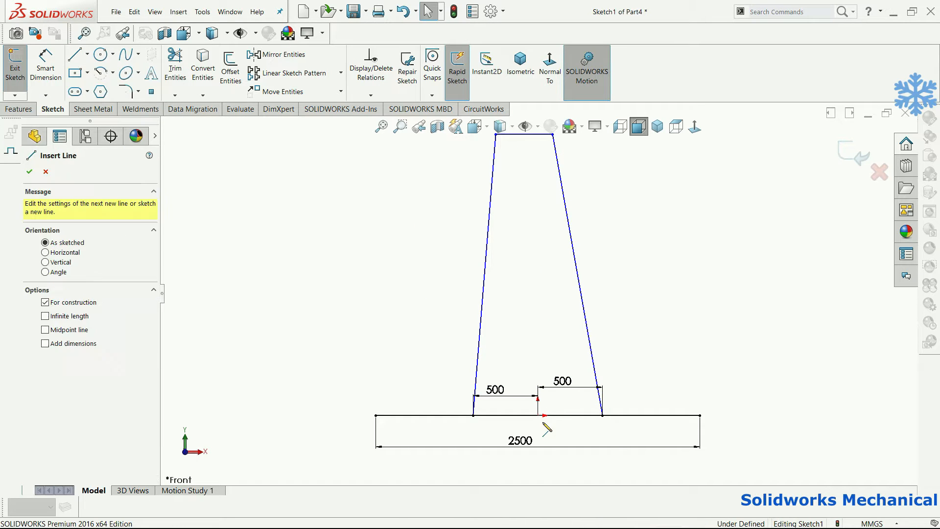
click(537, 415)
key(z)
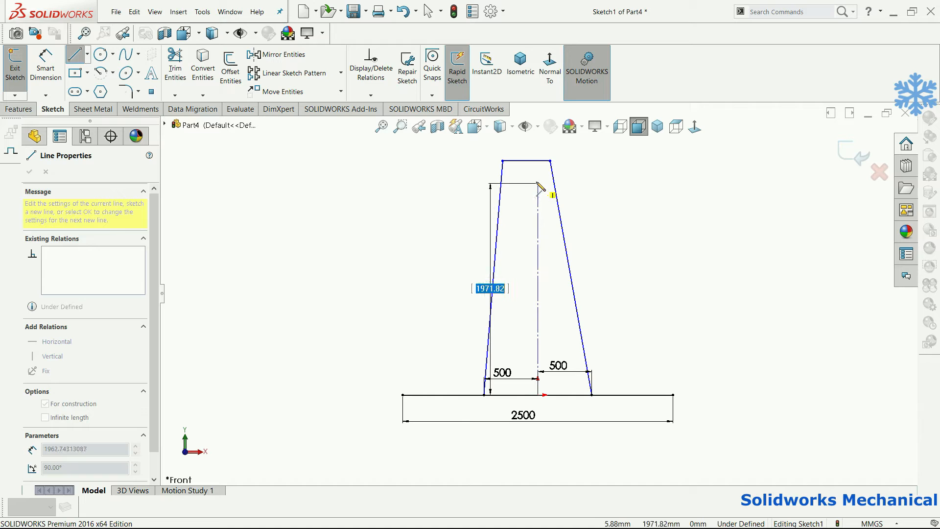
click(536, 174)
key(Escape)
Step: Add a Midpoint relation between the construction line's upper endpoint and the top horizontal line
scroll(537, 176, down, 1)
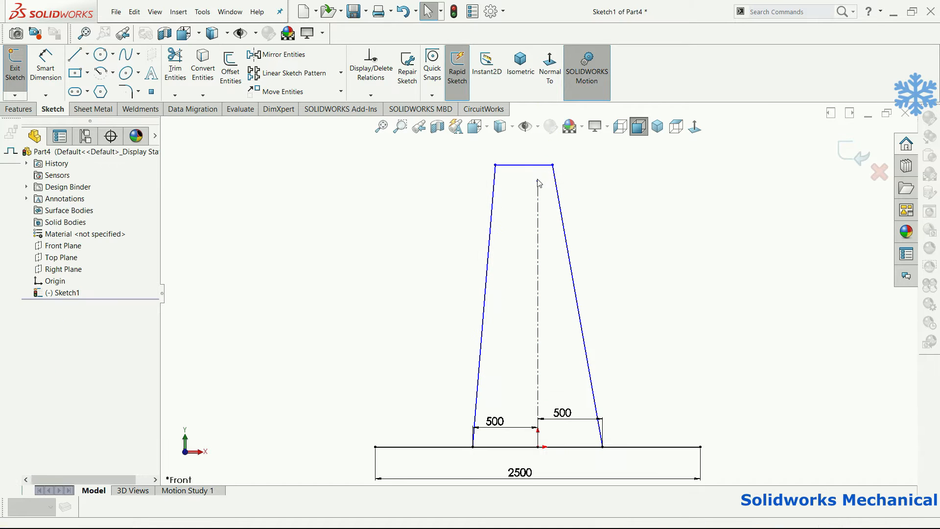
click(537, 181)
ctrl+click(524, 165)
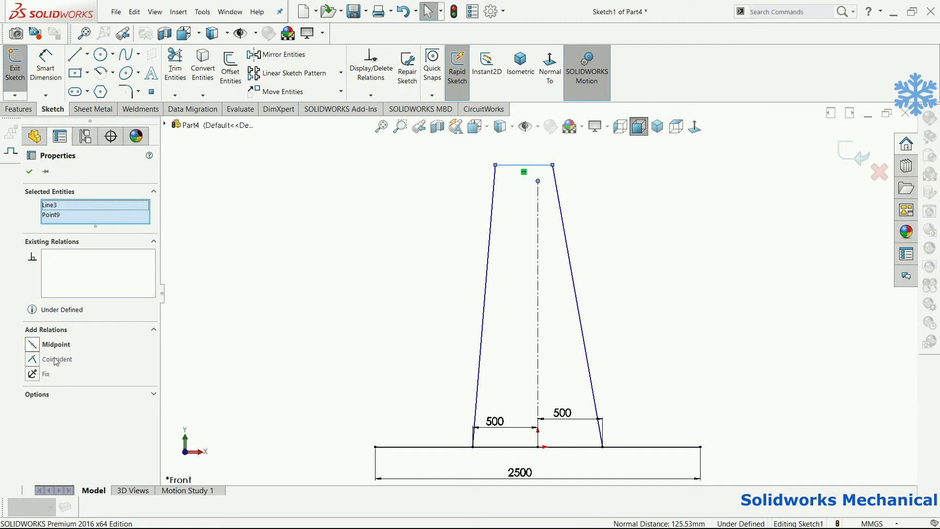
click(65, 344)
click(663, 328)
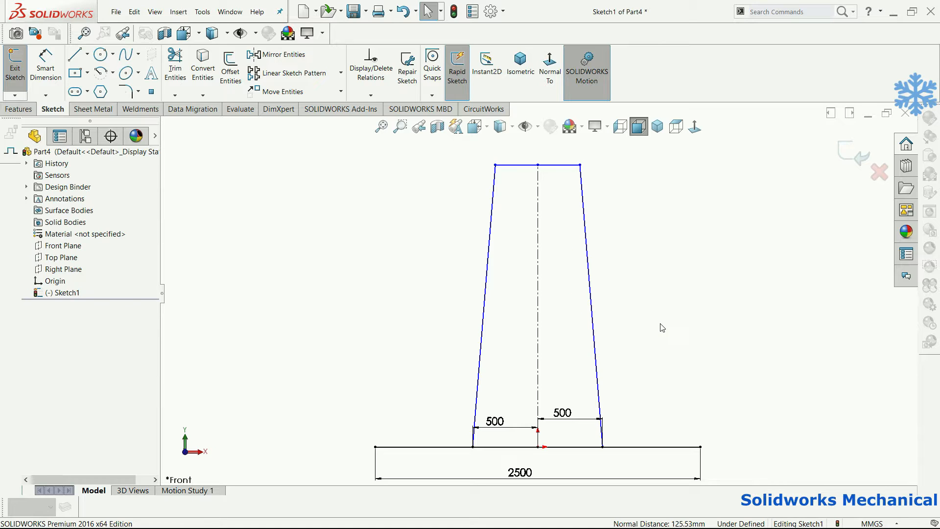
Step: Dimension the angle between the left leg and the vertical construction line as 5°
click(488, 240)
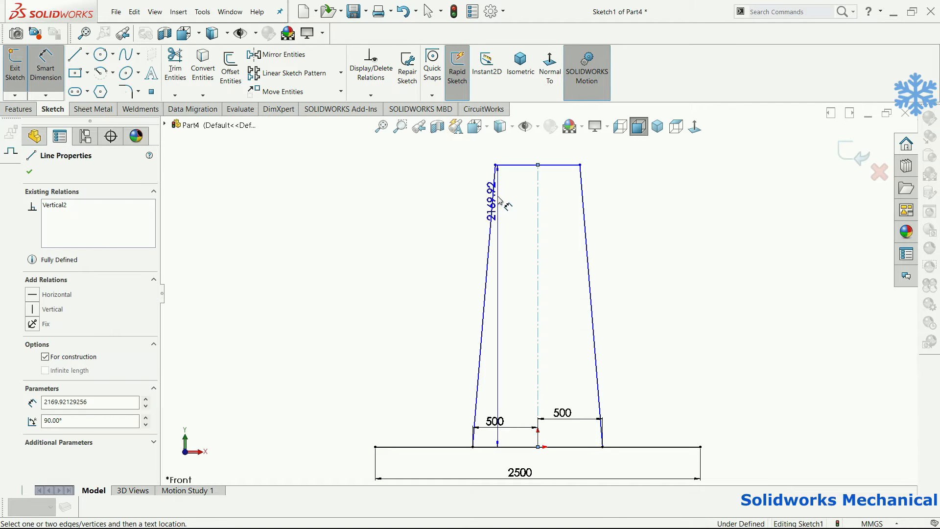
click(518, 199)
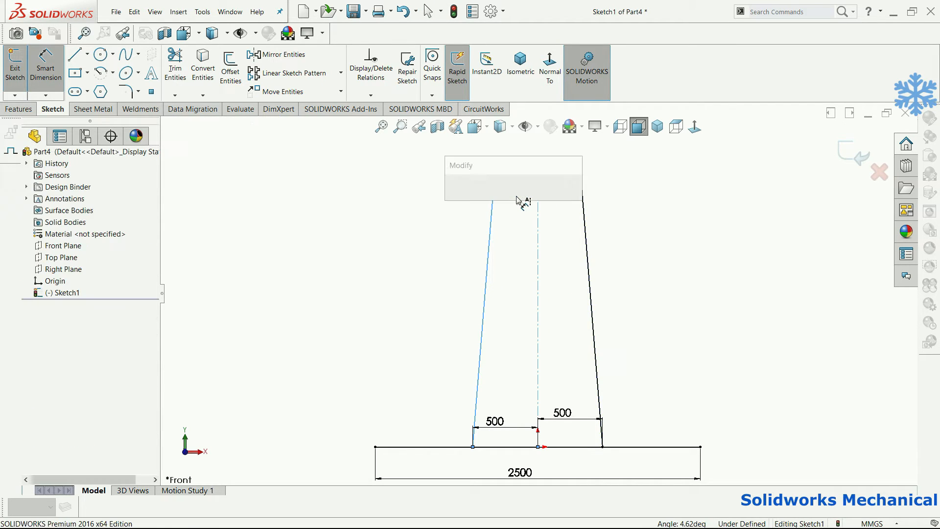
text(5)
key(Return)
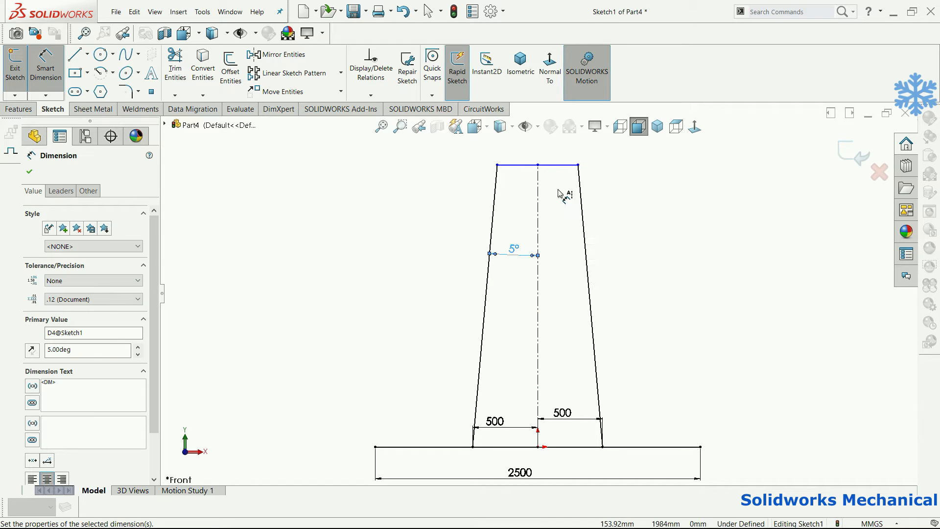
Step: Dimension the height between the base line and the top line as 2200 mm and close the dimension command
click(554, 164)
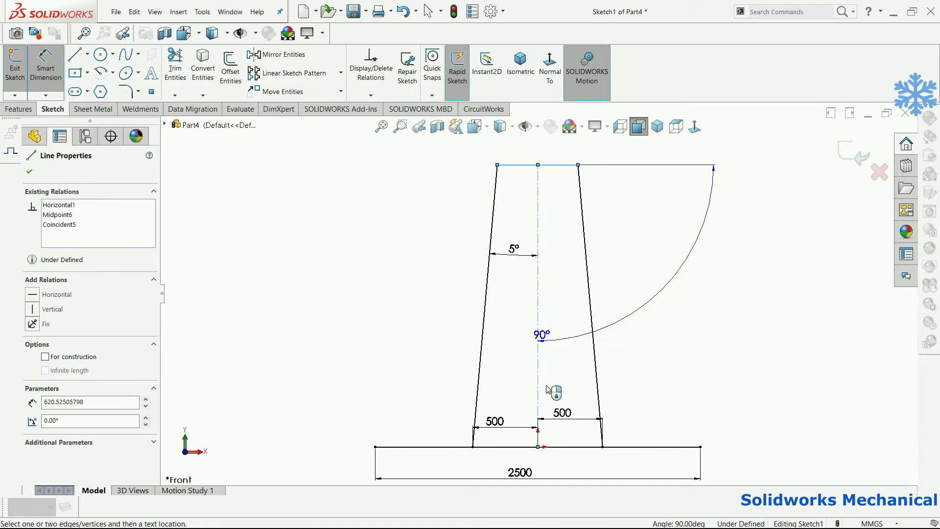
click(582, 446)
click(669, 343)
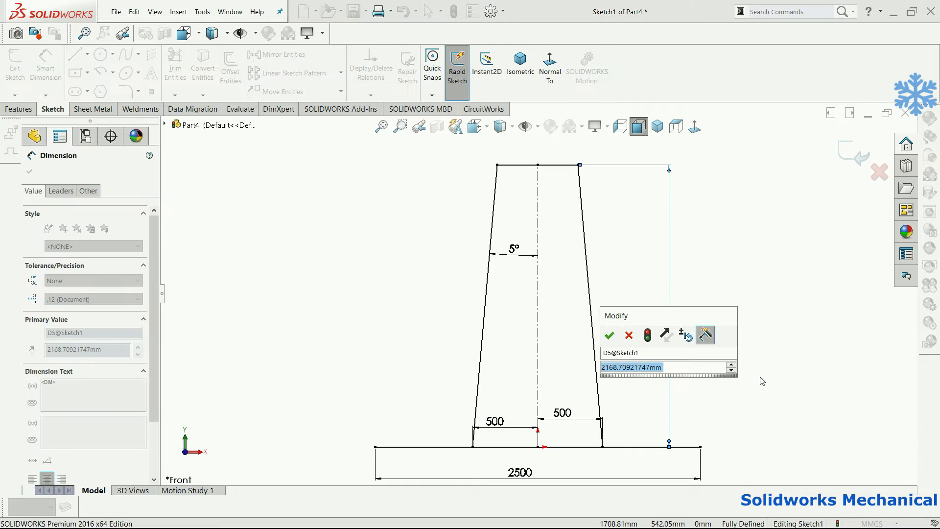
text(2200)
key(Return)
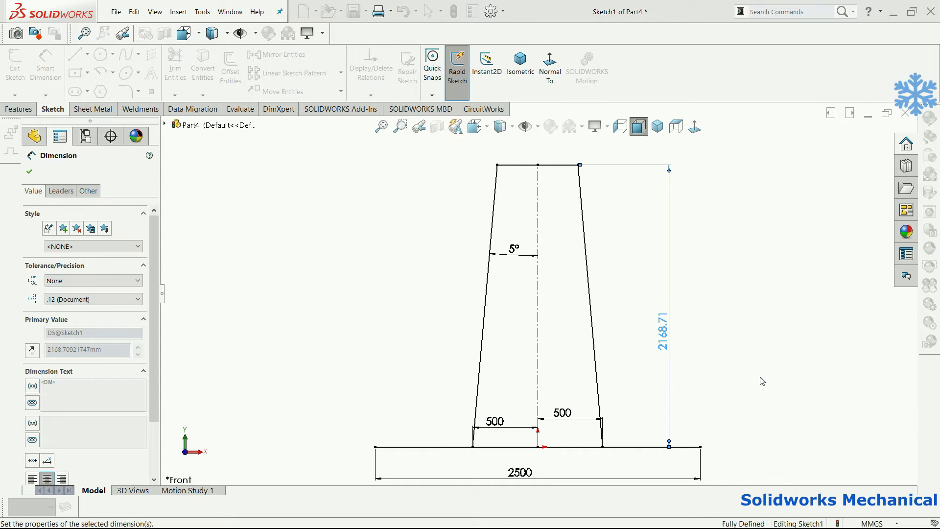
scroll(663, 310, up, 3)
key(Escape)
key(Escape)
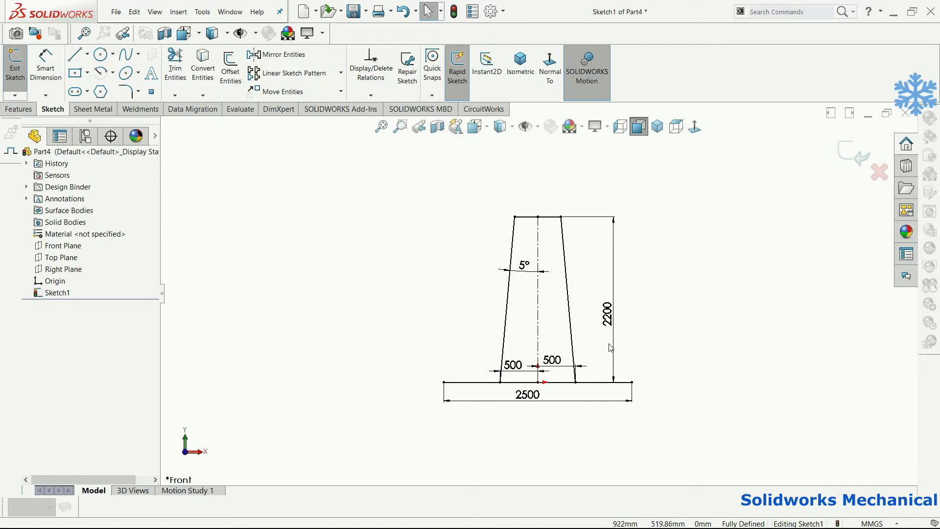
Step: Draw a horizontal line between the two legs, about 475 mm below the top line
scroll(548, 329, down, 2)
key(l)
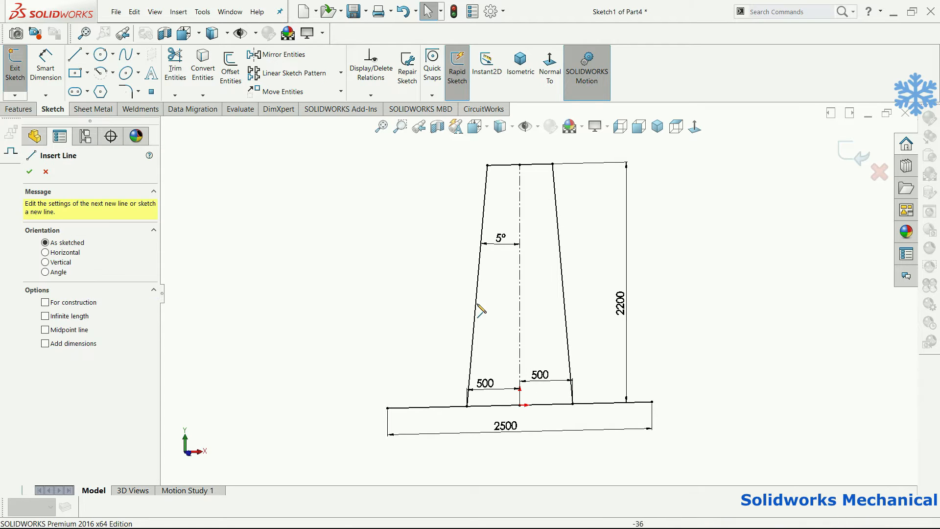
click(483, 216)
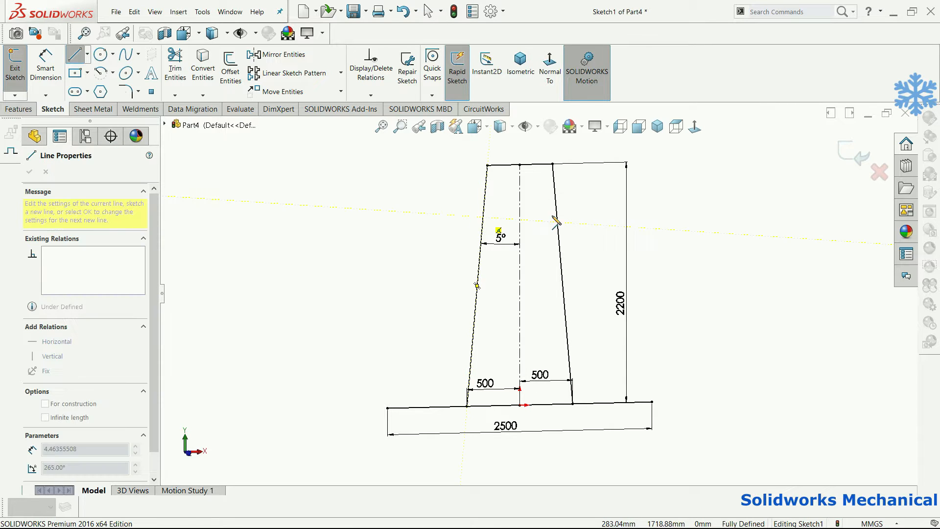
click(694, 127)
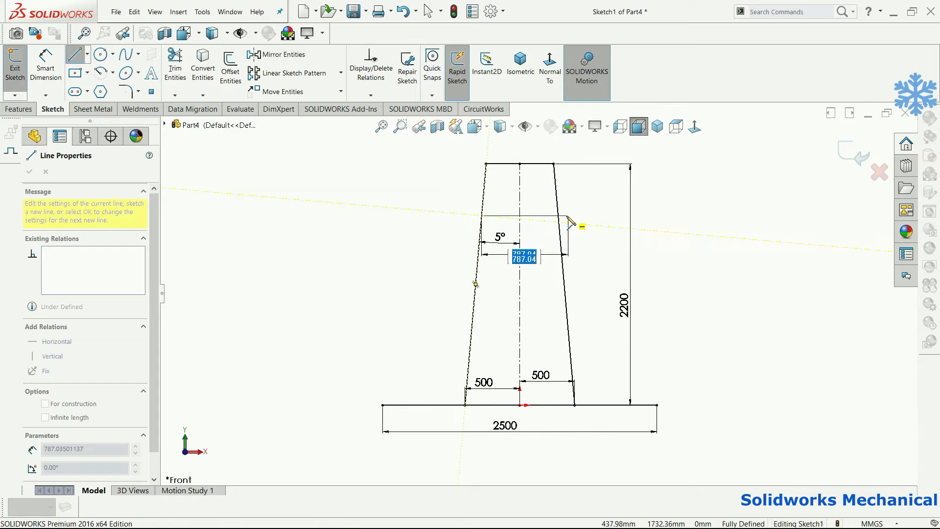
click(559, 215)
key(Escape)
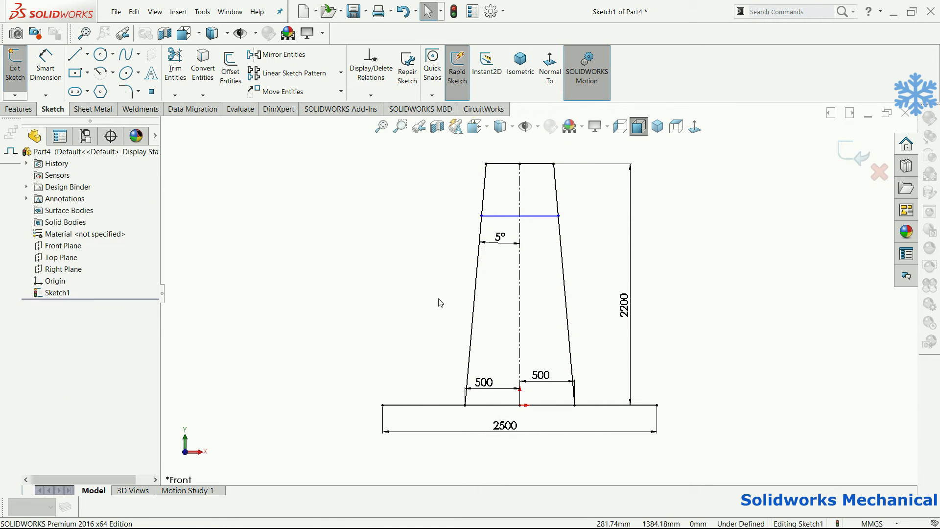
Step: Draw a second horizontal line between the legs, about 892 mm long and about 615 mm above the base line
key(l)
click(470, 337)
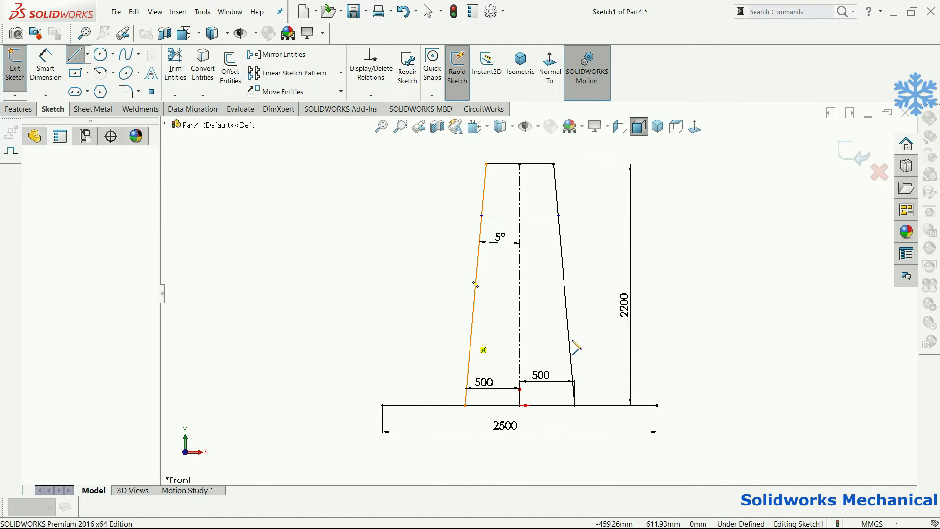
click(568, 338)
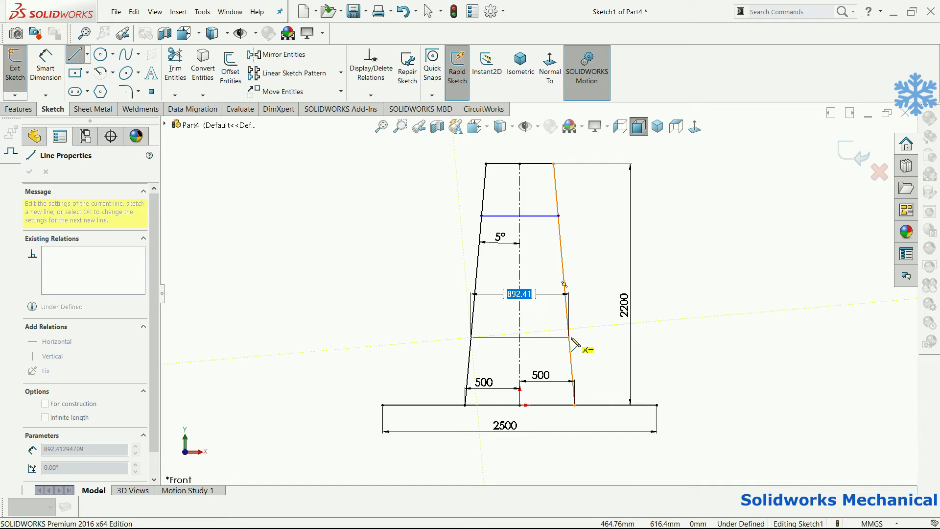
key(Escape)
key(Escape)
Step: Dimension the height of the lower crossbar line above the base line as 650 mm
click(59, 76)
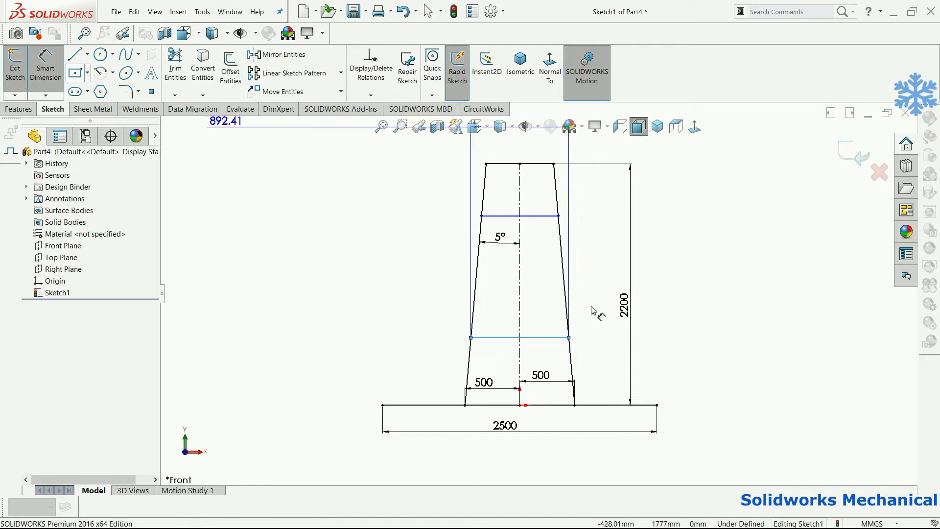
click(548, 337)
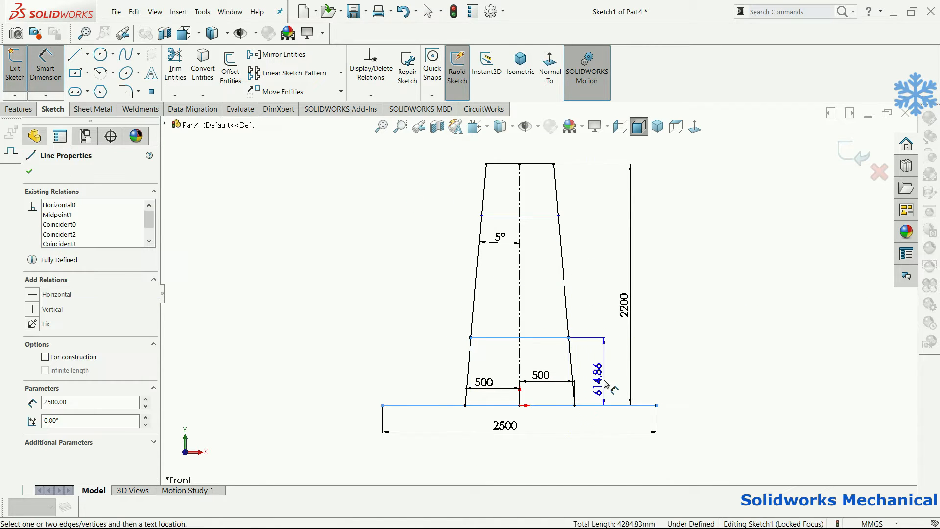
click(605, 385)
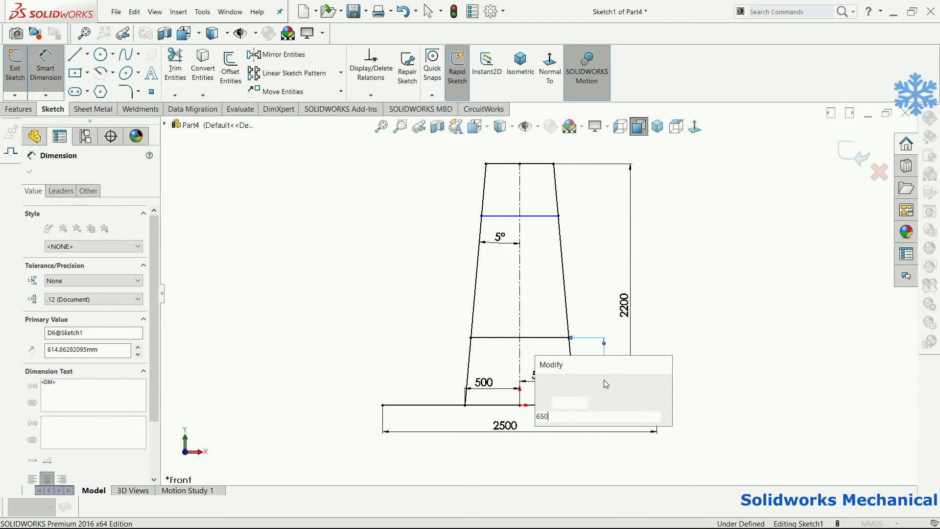
text(650)
key(Return)
Step: Dimension the distance between the upper crossbar line and the top line as 650 mm and close the dimension command
click(543, 217)
click(538, 163)
click(574, 191)
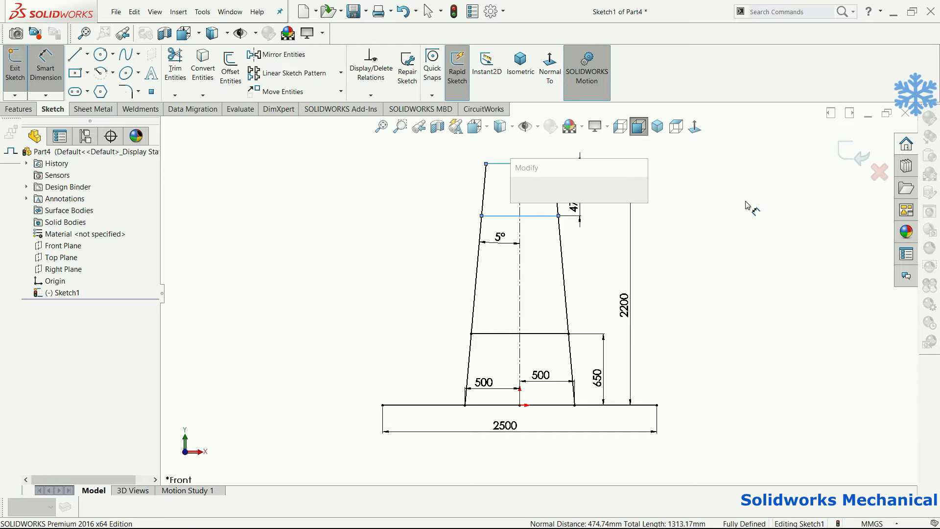
text(6503)
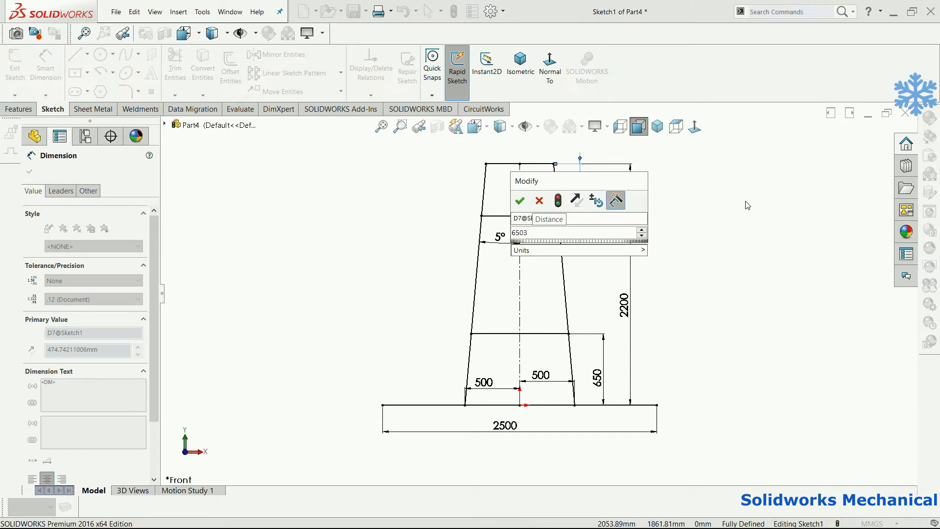
key(Return)
key(Escape)
Step: Exit the sketch and start a weldment Structural Member with the iso rectangular tube profile, size 70 x 40 x 5
middle_drag(636, 250, 659, 275)
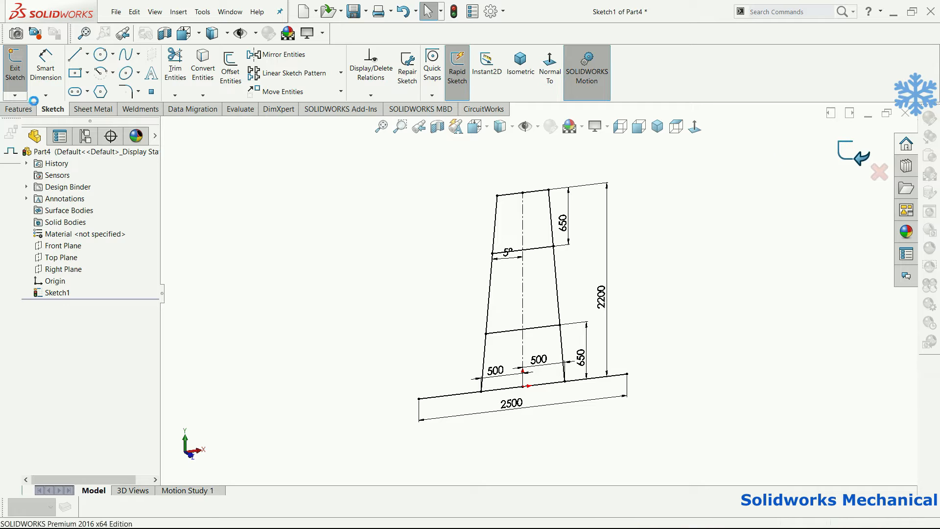
click(16, 69)
click(178, 12)
mouse_move(224, 177)
click(319, 176)
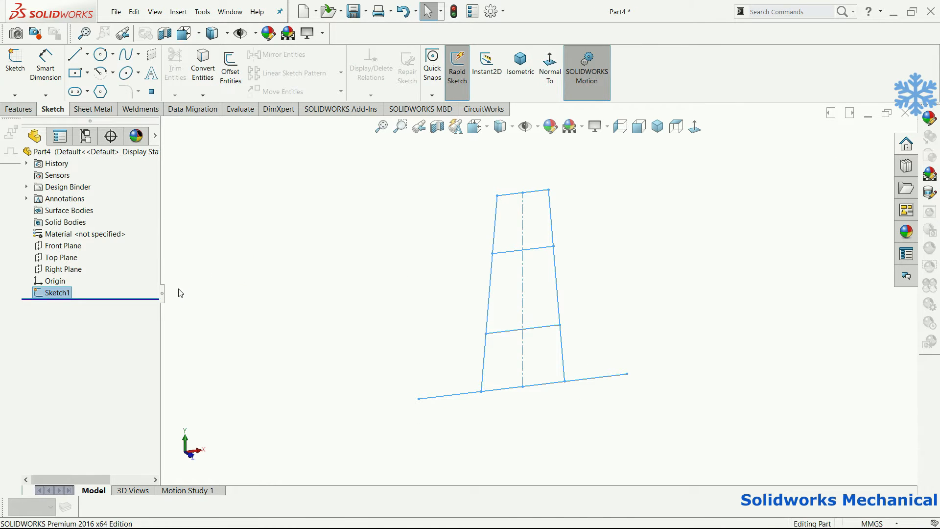
click(122, 296)
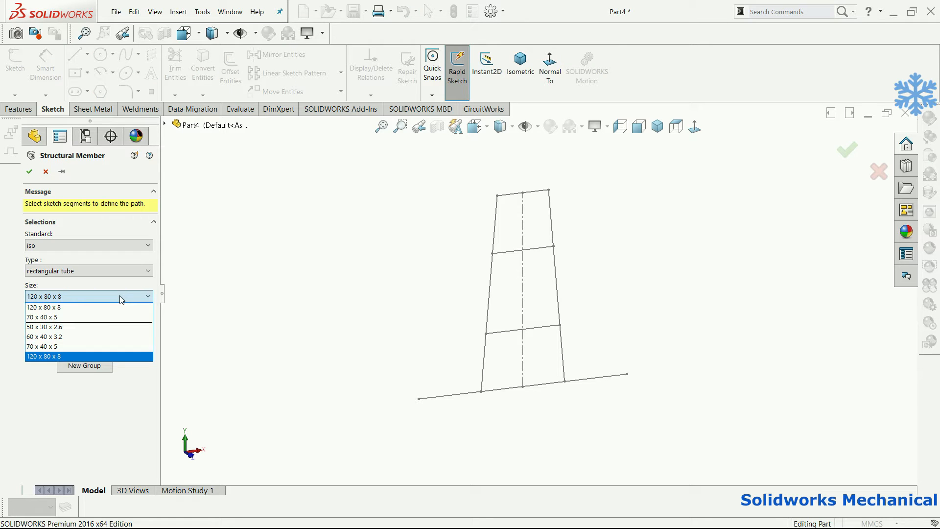
click(99, 349)
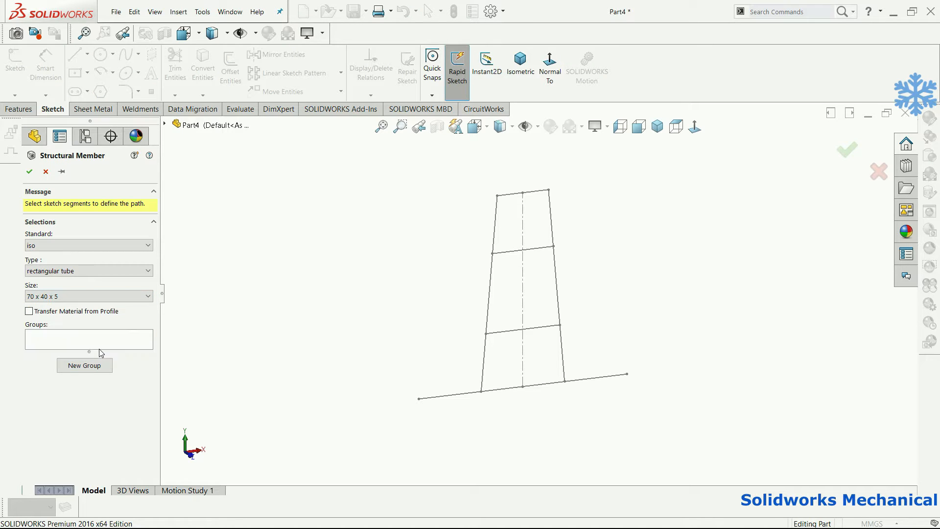
Step: Assign the tube profile to both legs and the top line as one group, and to the base line as a second group
click(492, 289)
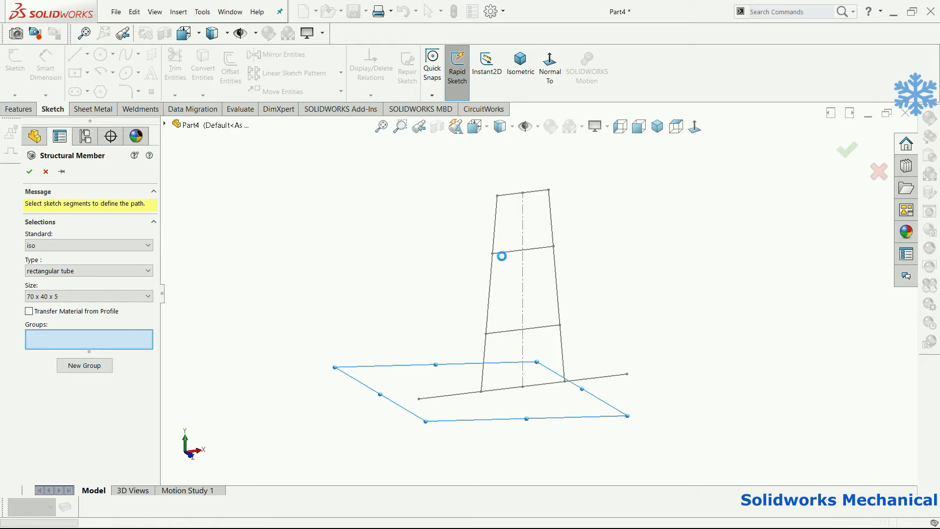
click(511, 196)
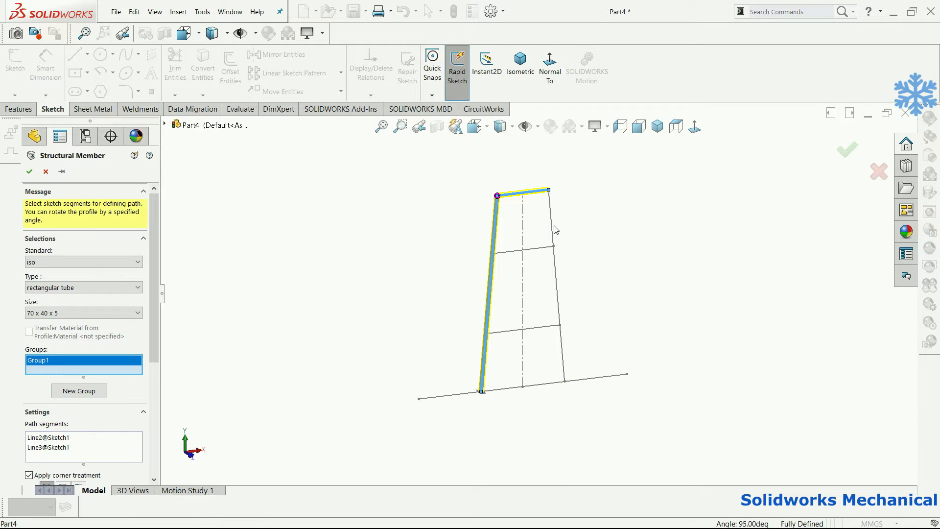
click(554, 234)
scroll(554, 348, down, 3)
click(63, 389)
click(529, 405)
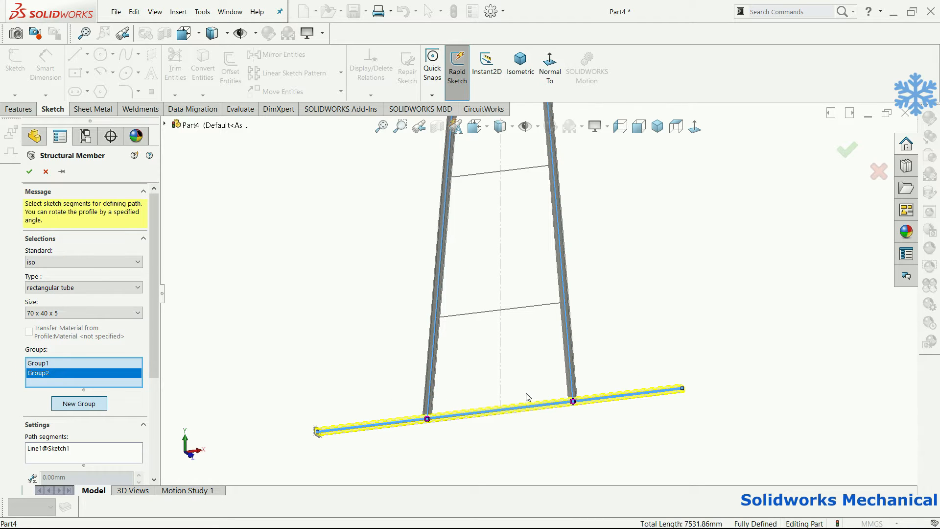
Step: Add the lower and upper crossbar lines as two further groups and create the structural member
click(79, 403)
click(536, 311)
middle_drag(512, 185, 489, 186)
scroll(522, 182, up, 3)
scroll(519, 161, down, 3)
click(88, 415)
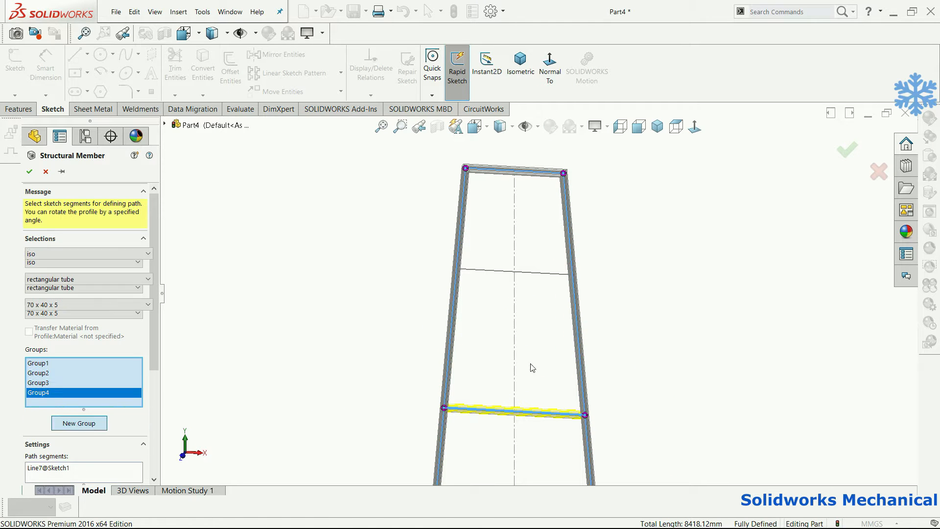
click(550, 273)
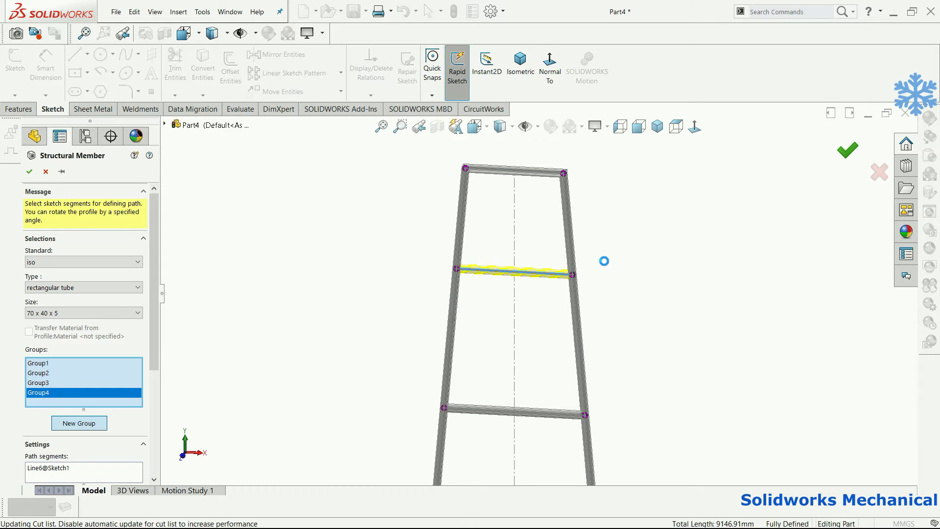
Step: Hide the side profile sketch, selecting it through its crossbar line
scroll(627, 274, up, 2)
middle_drag(623, 289, 556, 328)
scroll(656, 319, down, 8)
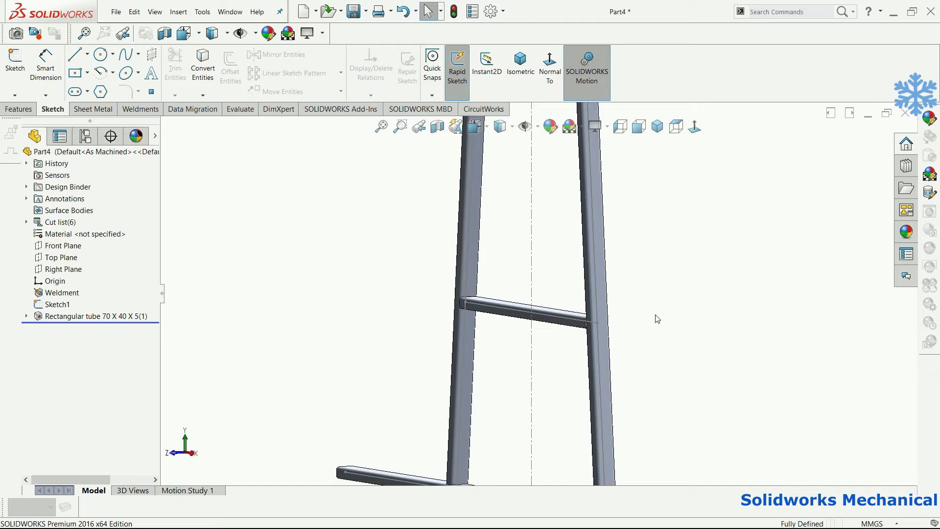
click(597, 329)
click(598, 322)
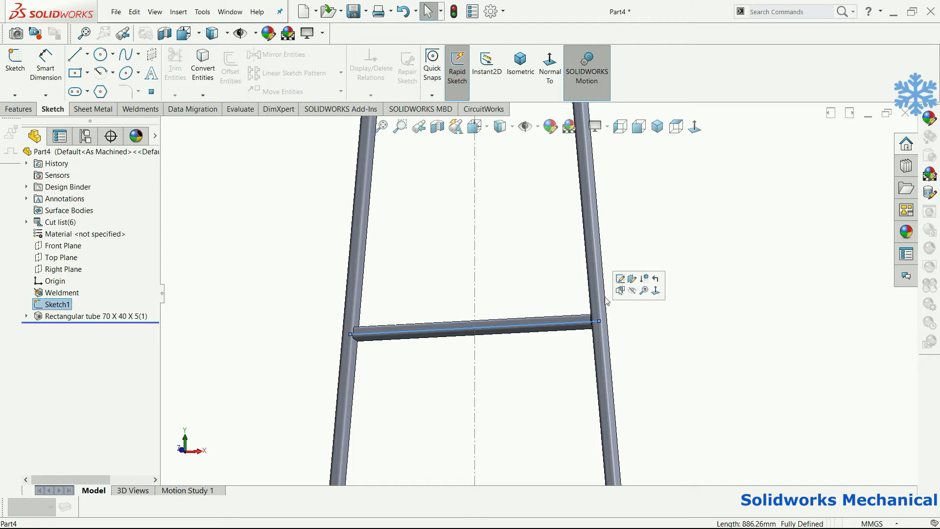
click(632, 291)
Step: Start a boss extrude on the base rail's underside and draw a center rectangle from the origin, about 2556 mm by 145 mm
scroll(615, 309, up, 8)
mouse_move(615, 308)
middle_down()
mouse_move(605, 376)
mouse_move(667, 390)
mouse_move(648, 317)
mouse_move(624, 388)
mouse_move(590, 379)
mouse_move(528, 318)
middle_up()
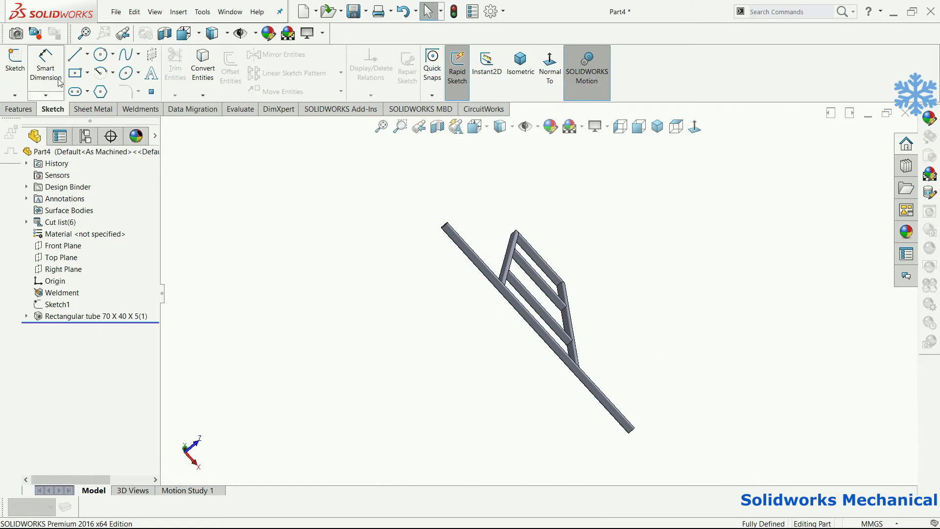
click(30, 112)
click(20, 64)
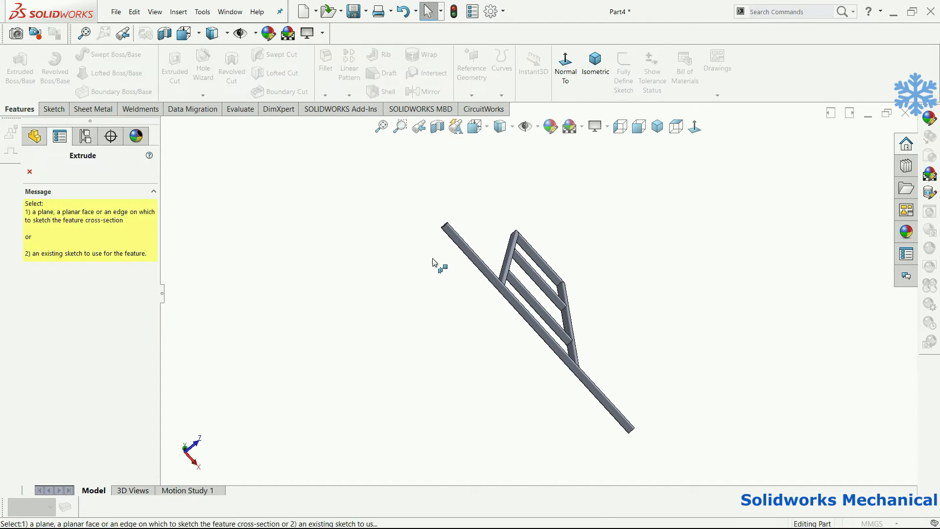
click(455, 239)
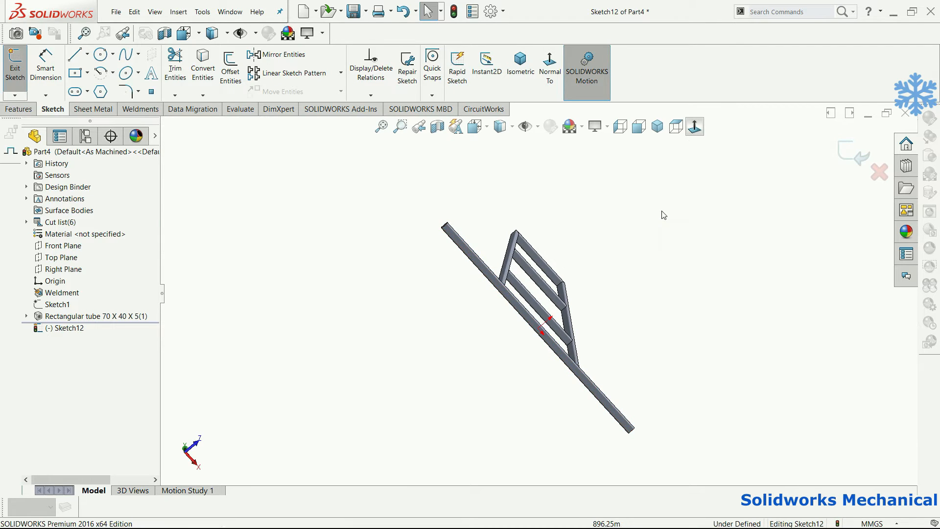
click(91, 78)
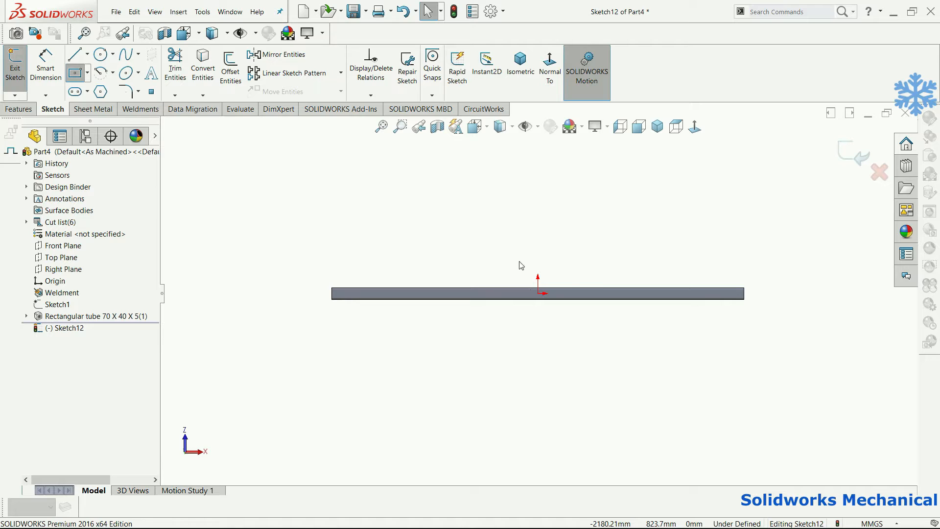
click(541, 304)
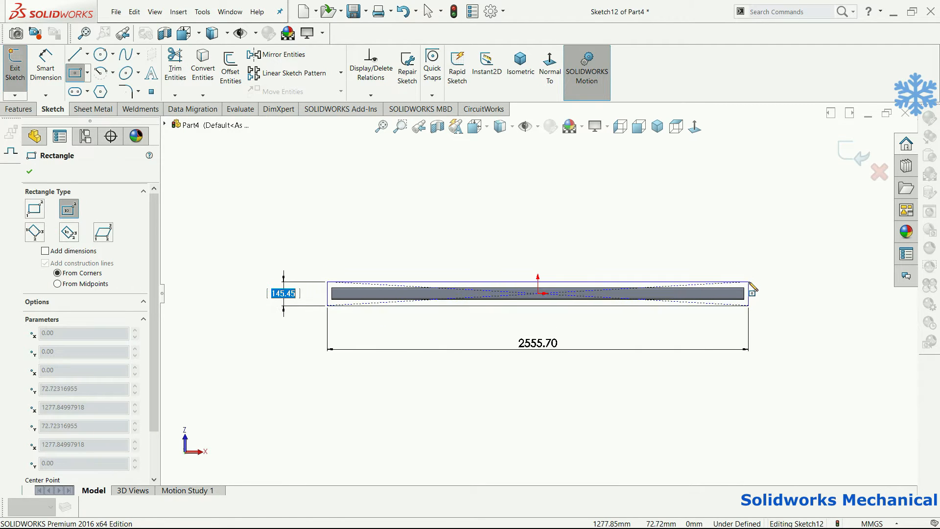
click(749, 281)
right_drag(761, 262, 761, 235)
click(739, 288)
click(759, 249)
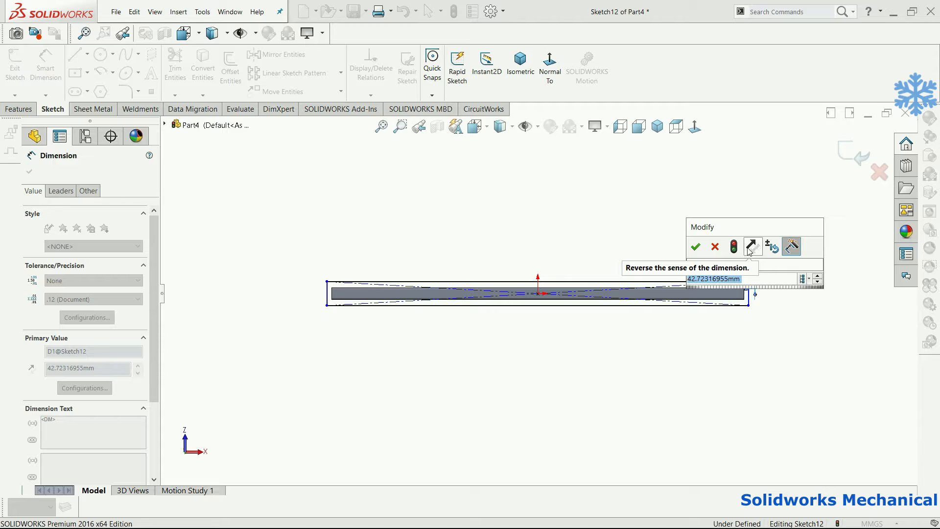
click(695, 246)
scroll(745, 288, down, 5)
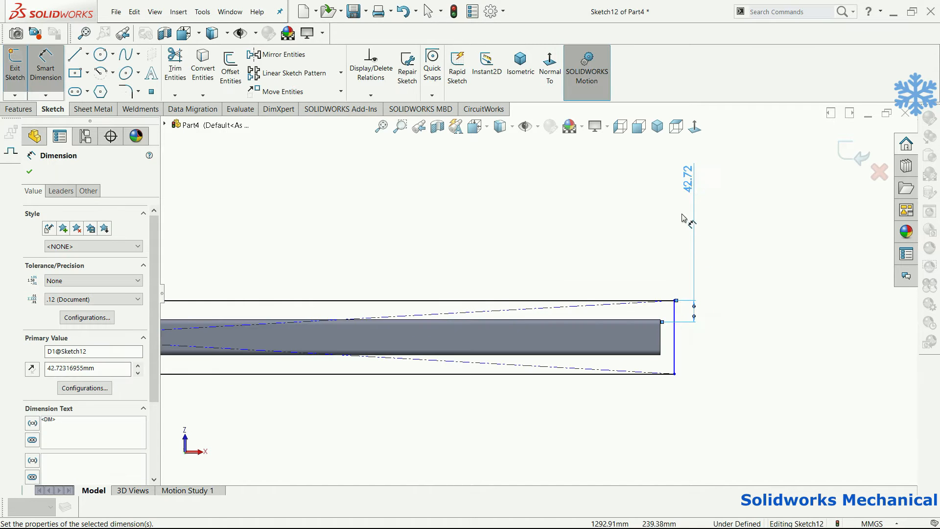
key(Delete)
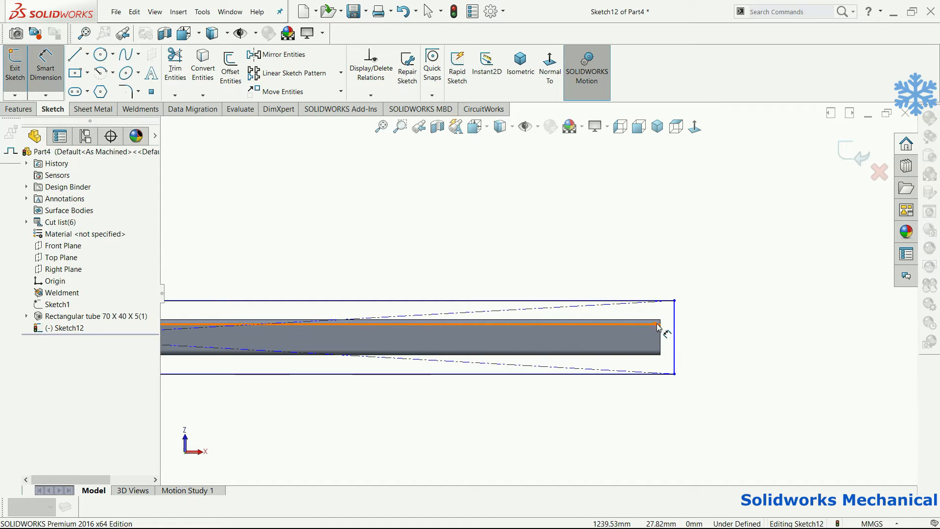
Step: Dimension the gap between the rectangle's long edge and the rail's edge as 25 mm, and dimension the rectangle's short side
click(667, 301)
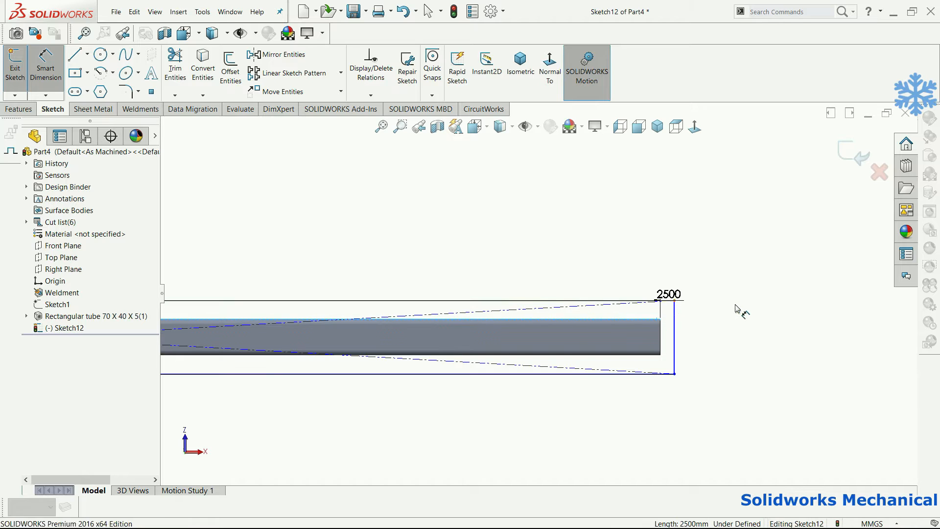
click(738, 312)
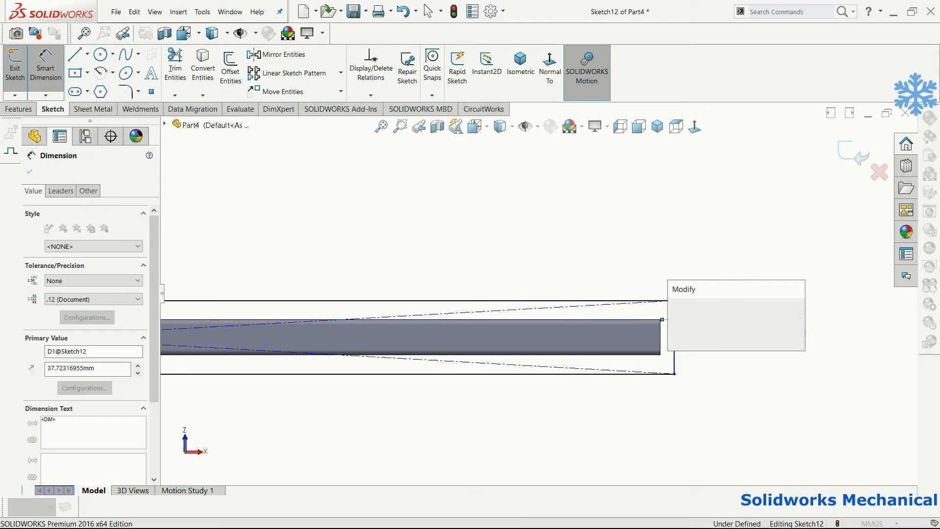
key(Return)
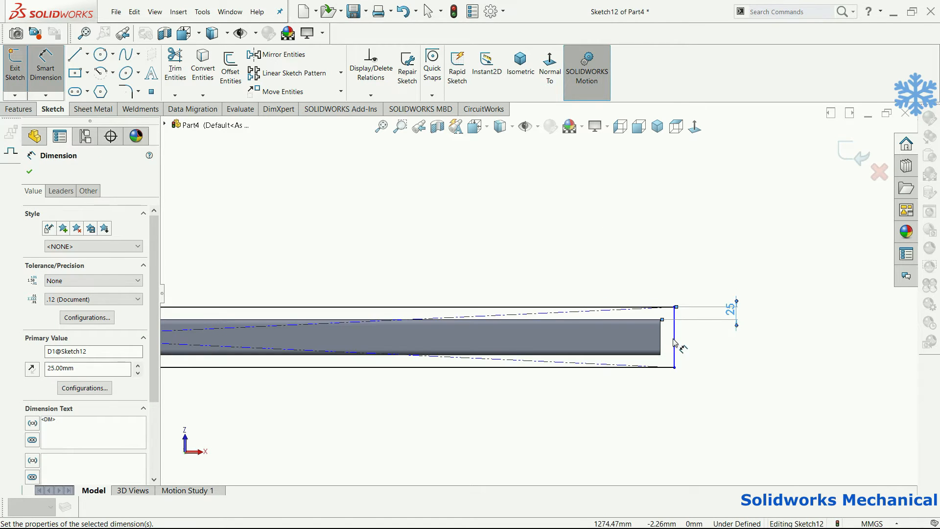
click(675, 342)
click(776, 338)
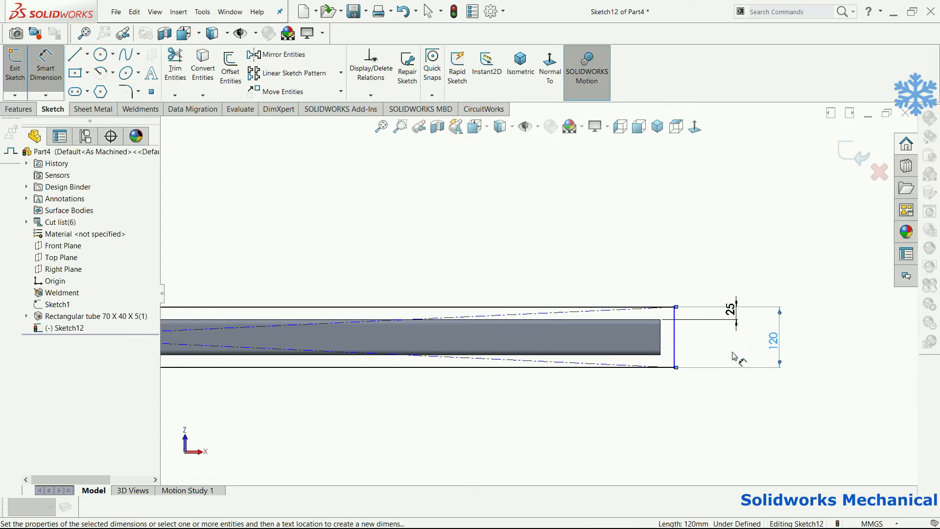
Step: Dimension the gap between the rectangle's short edge and the base rail's end as 20 mm
click(659, 343)
click(674, 337)
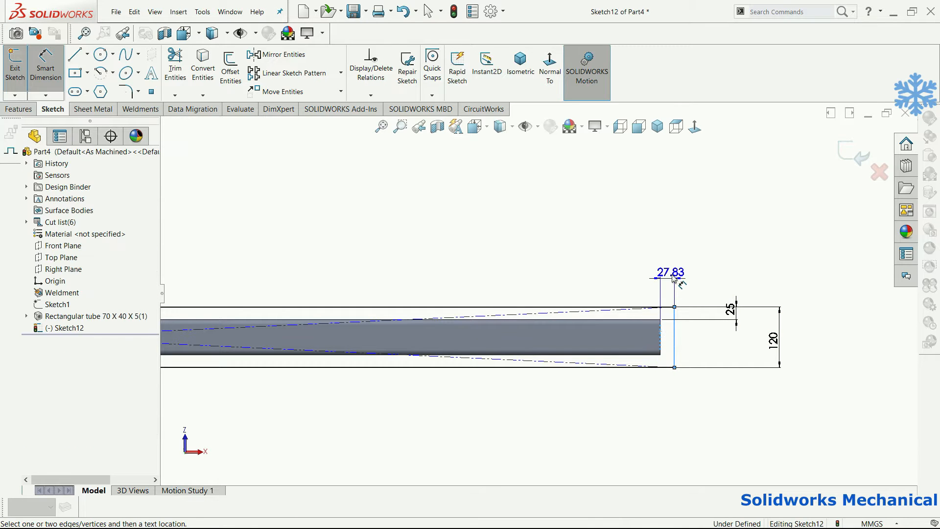
click(672, 274)
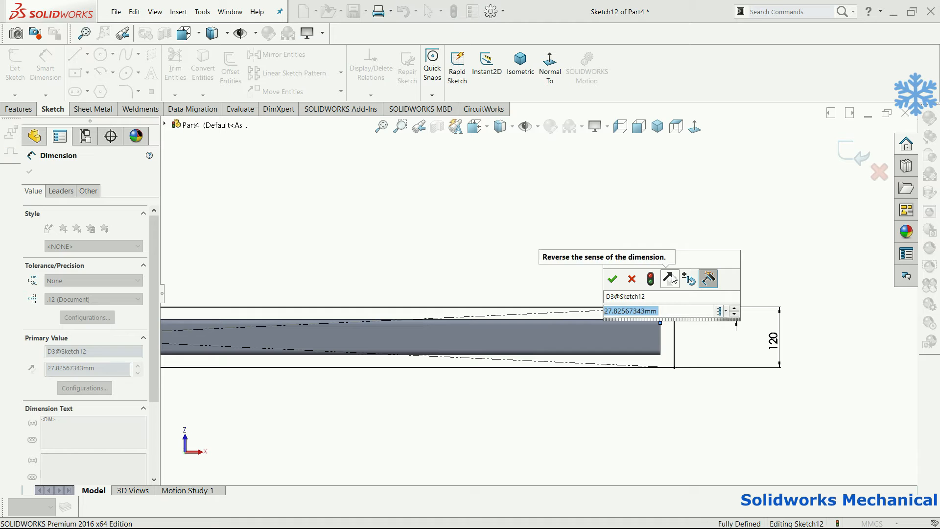
text(20)
key(Return)
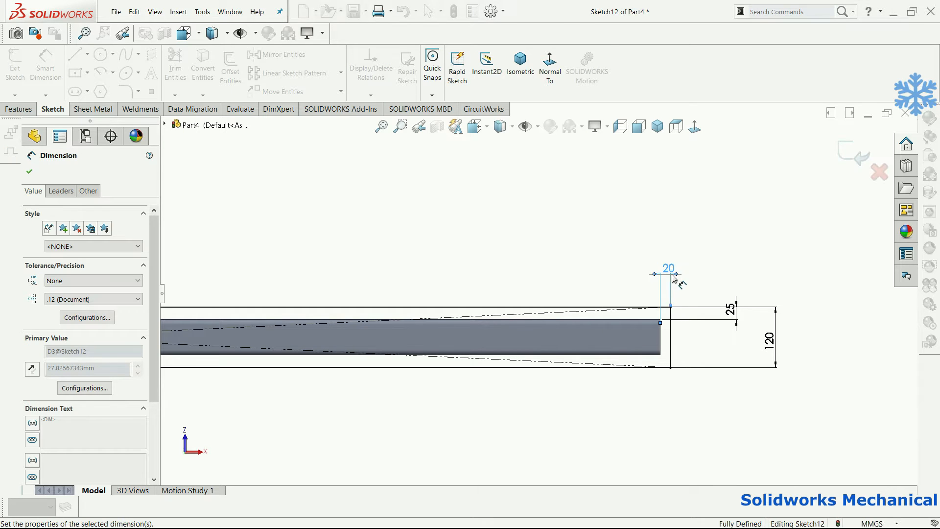
Step: Round all four corners of the base plate rectangle with 20 mm sketch fillets
scroll(680, 272, up, 5)
mouse_move(550, 253)
middle_down()
mouse_move(527, 291)
mouse_move(569, 296)
mouse_move(410, 270)
middle_up()
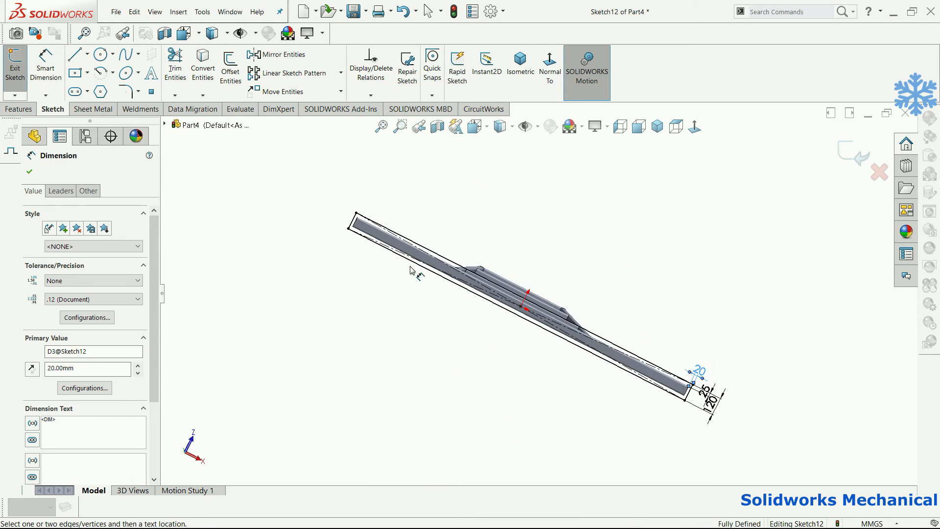
click(126, 91)
text(20.00mm)
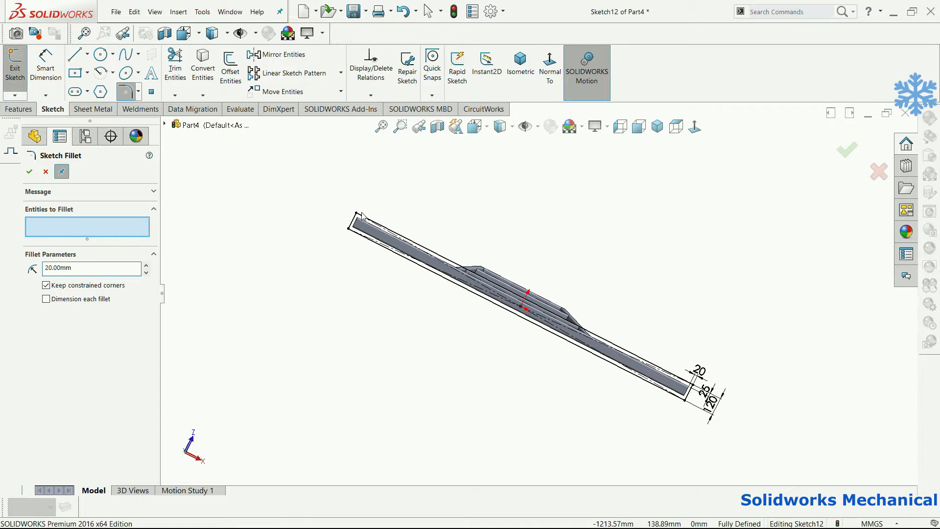
scroll(413, 245, down, 3)
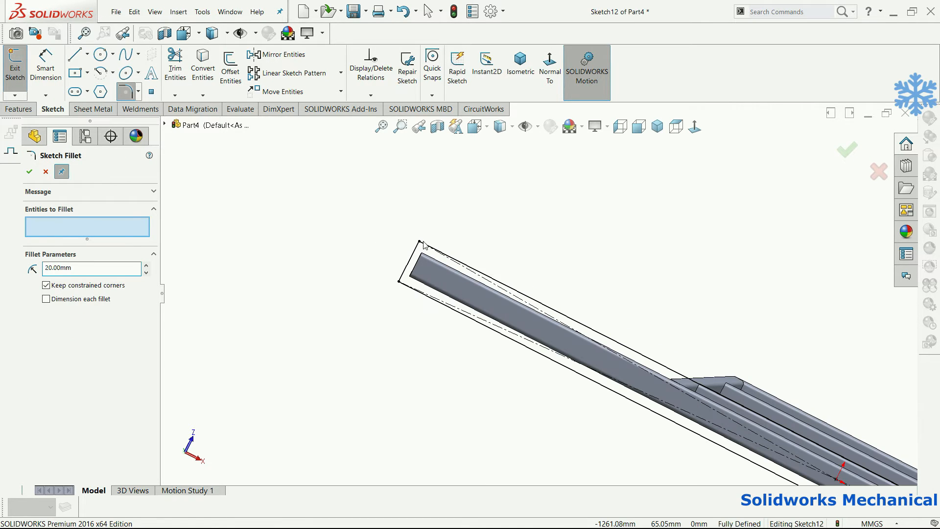
click(415, 244)
click(401, 284)
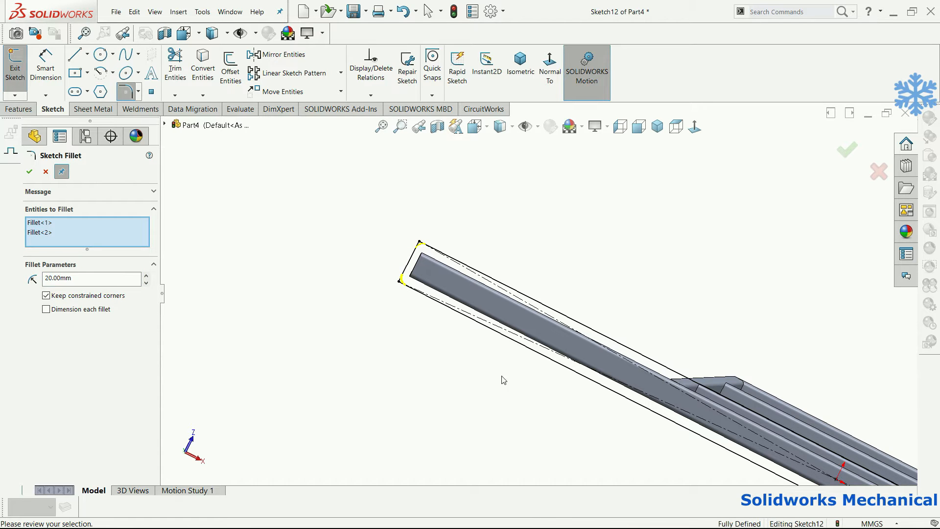
scroll(587, 372, up, 5)
scroll(786, 411, down, 3)
scroll(688, 390, down, 2)
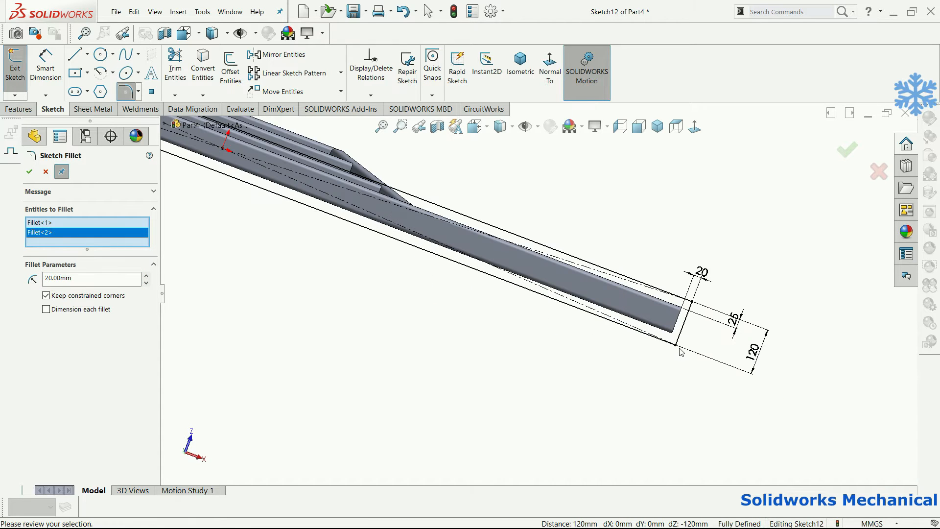
click(675, 345)
click(691, 302)
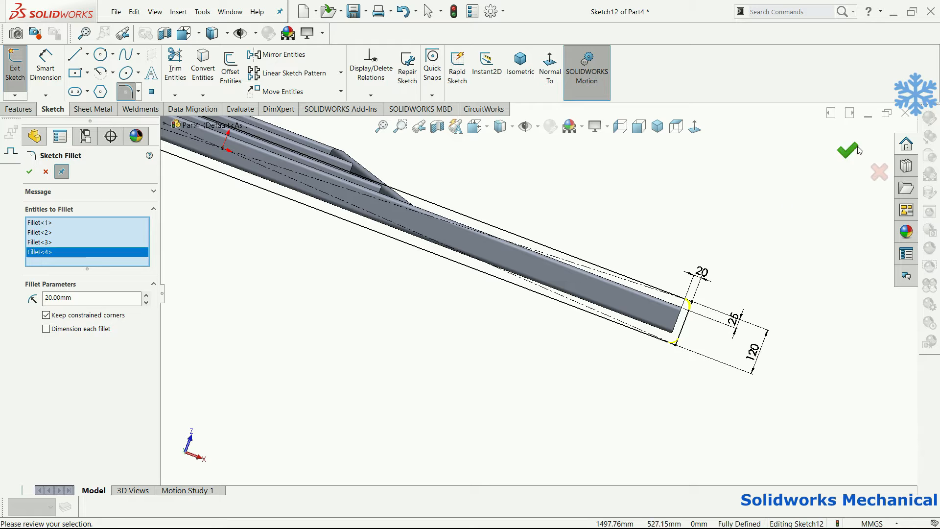
click(848, 151)
click(19, 109)
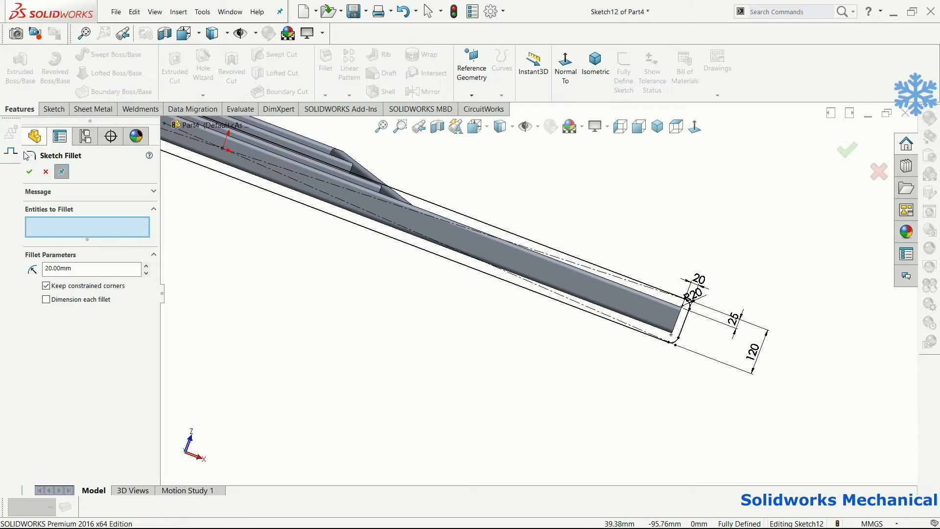
click(30, 171)
Step: Finish the base plate sketch and extrude it 16 mm as a blind boss beneath the rail
click(851, 152)
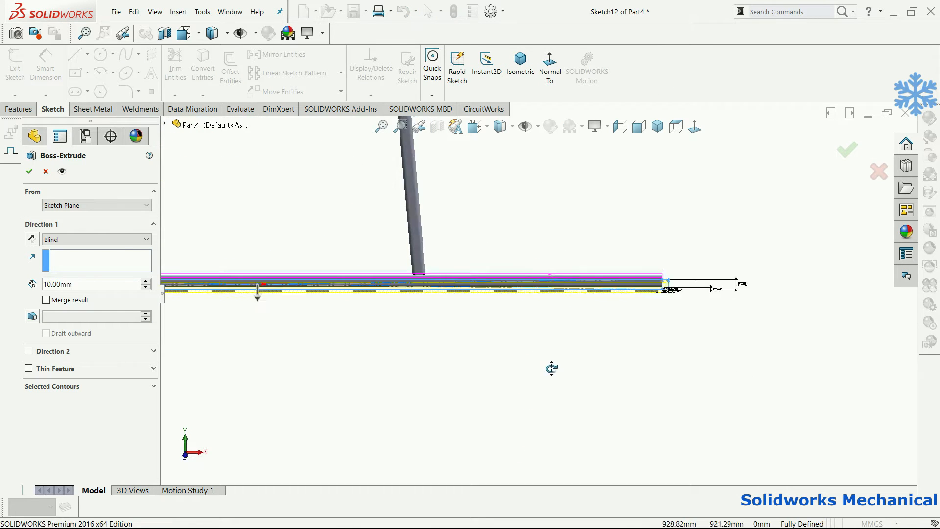
text(16)
key(Return)
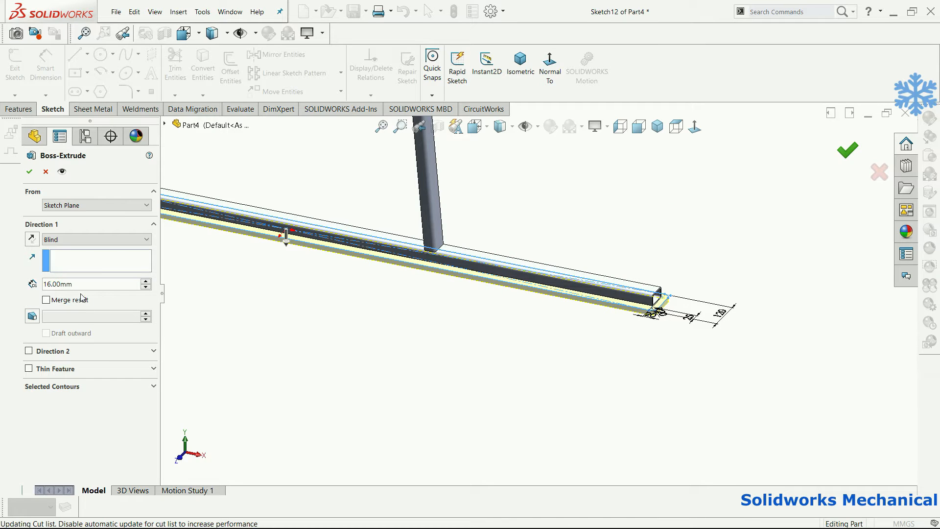
Step: Edit the base plate extrusion so that its result merges with the frame
click(69, 327)
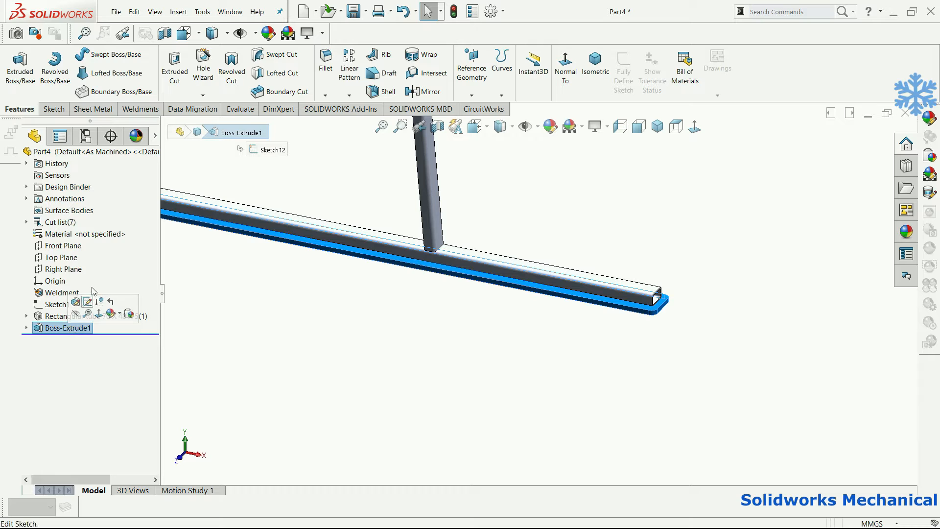
click(87, 302)
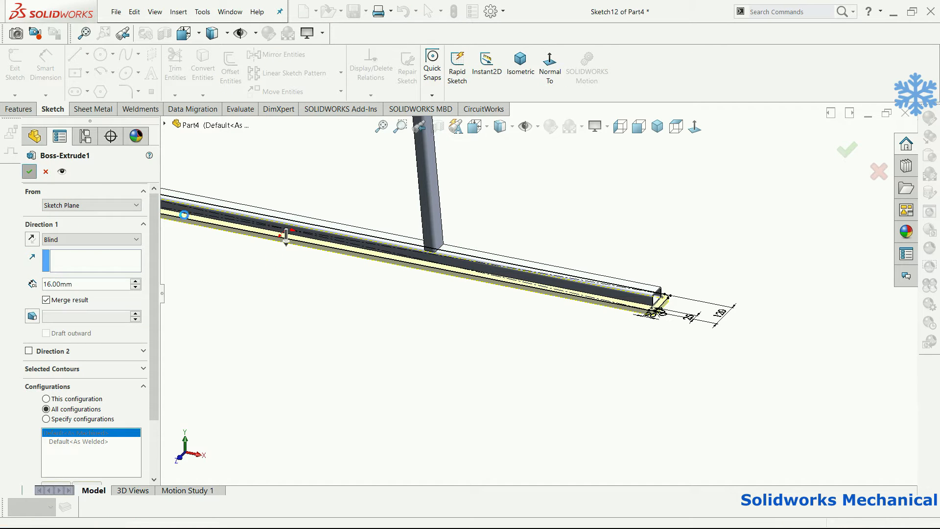
scroll(360, 314, up, 1)
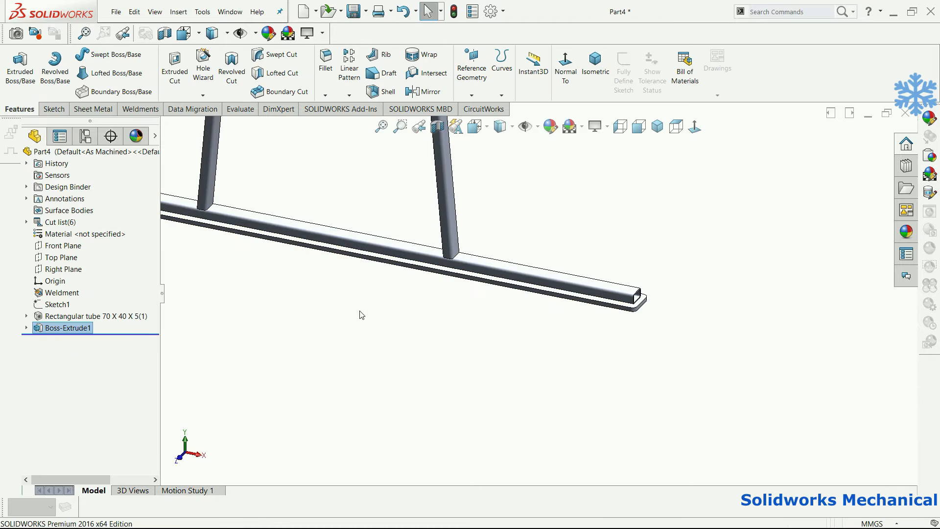
click(550, 348)
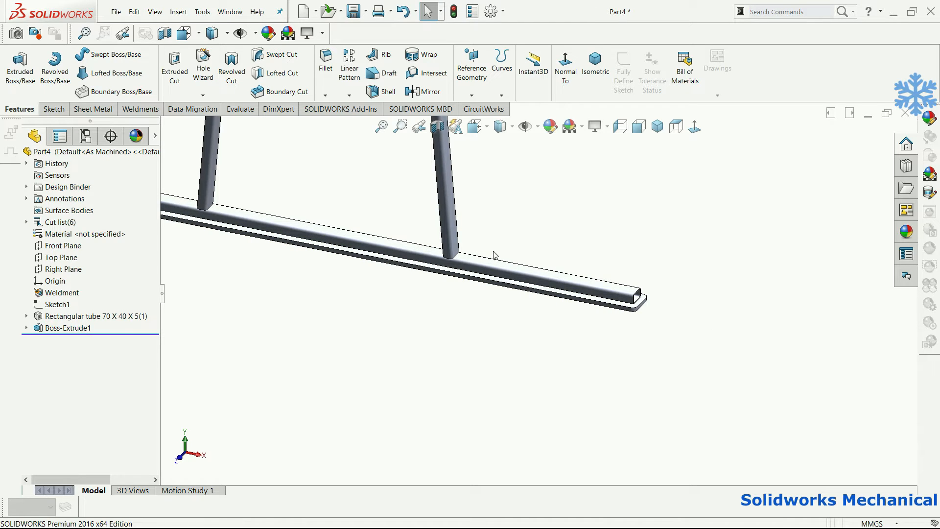
scroll(534, 234, up, 2)
scroll(533, 234, up, 2)
middle_drag(607, 293, 637, 271)
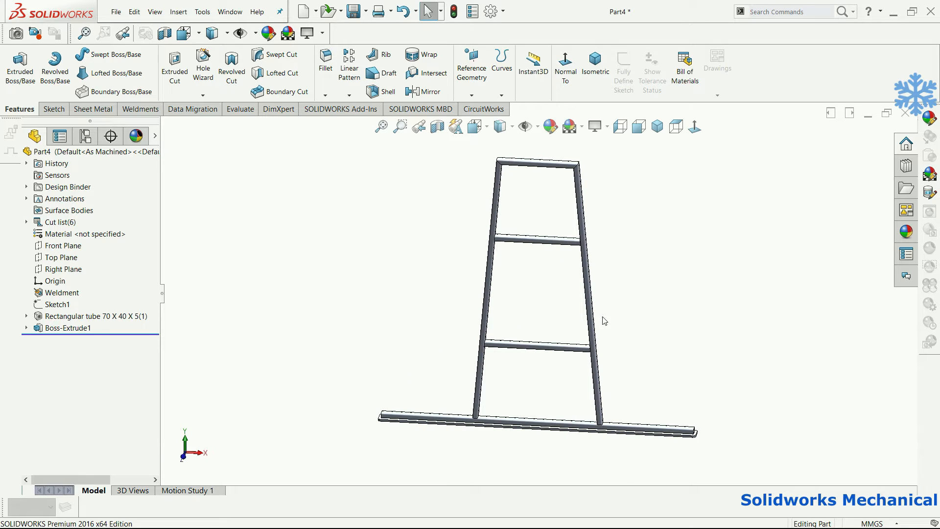
mouse_move(534, 370)
middle_down()
mouse_move(556, 384)
mouse_move(484, 365)
mouse_move(655, 298)
middle_up()
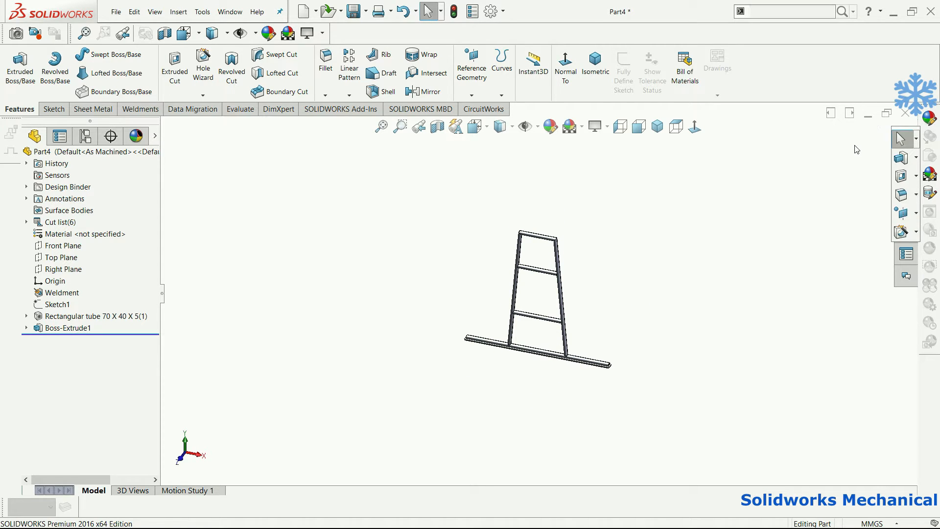
click(868, 114)
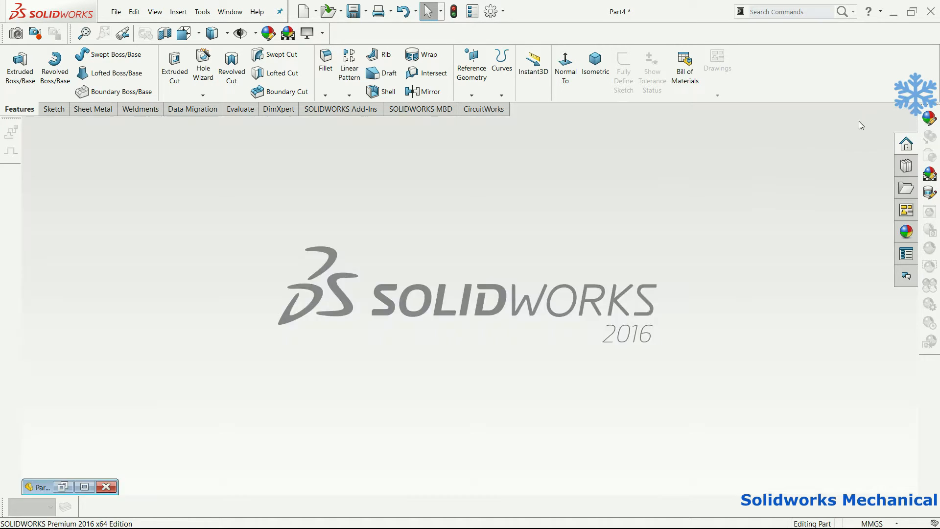
click(60, 487)
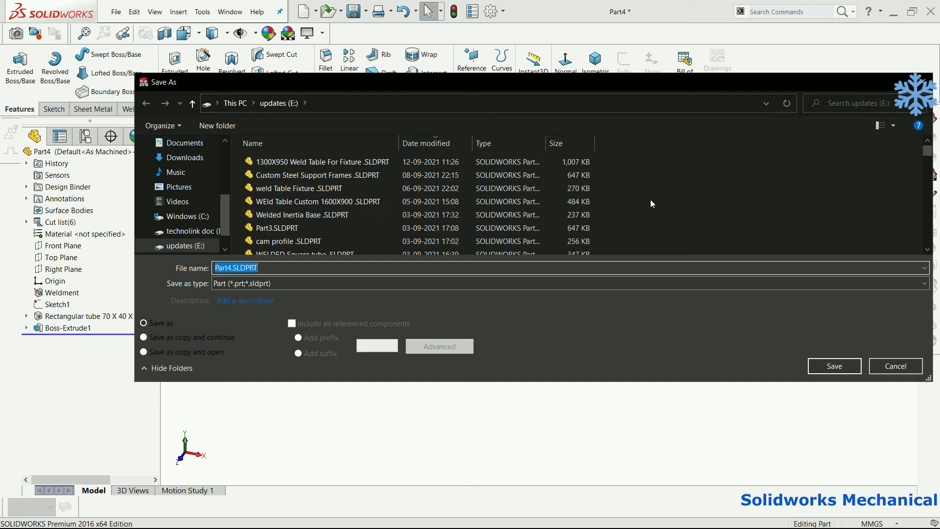
Step: Start saving the part and create a folder named "Stone Slab A- Frame" on drive E
right_click(654, 198)
mouse_move(810, 330)
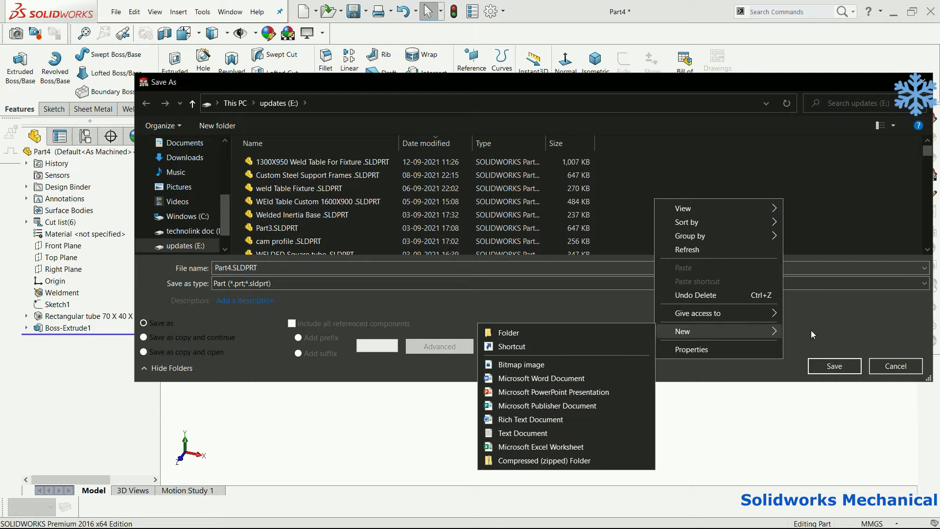
click(538, 329)
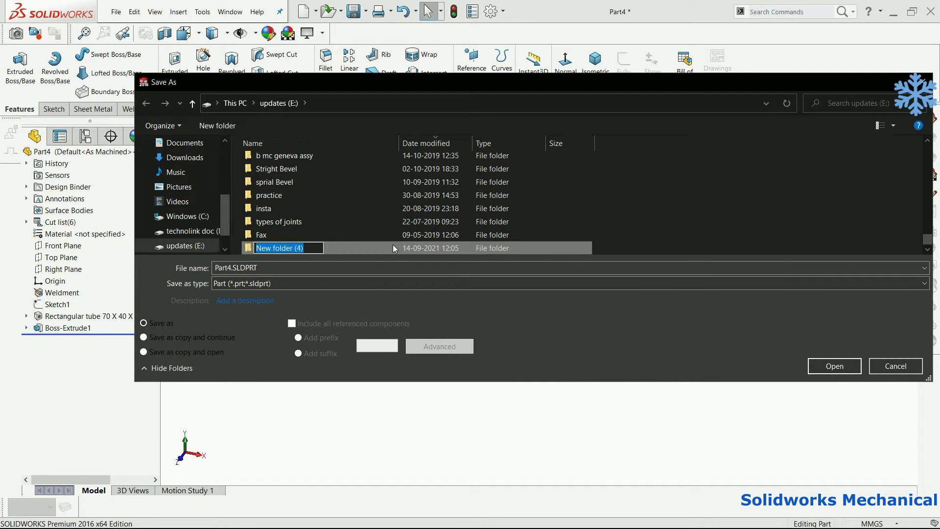
text(M)
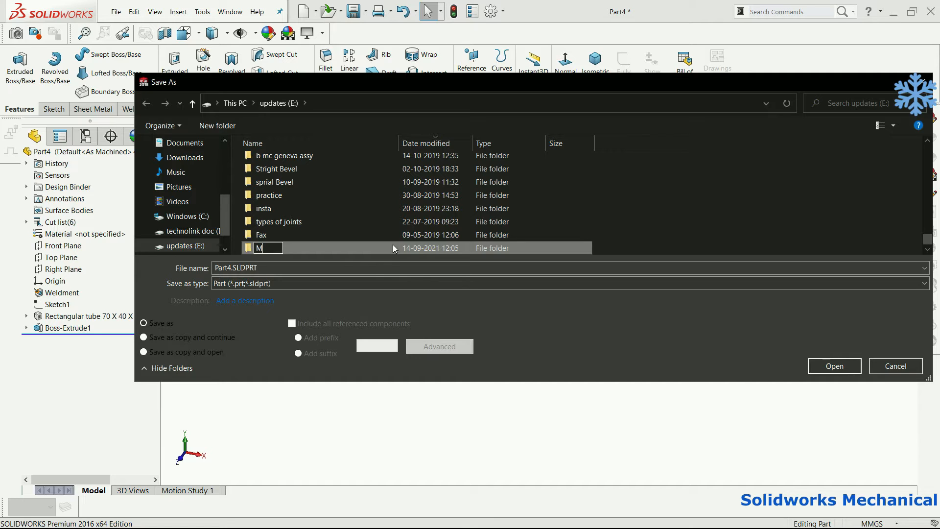
key(BackSpace)
text(Stone Slab)
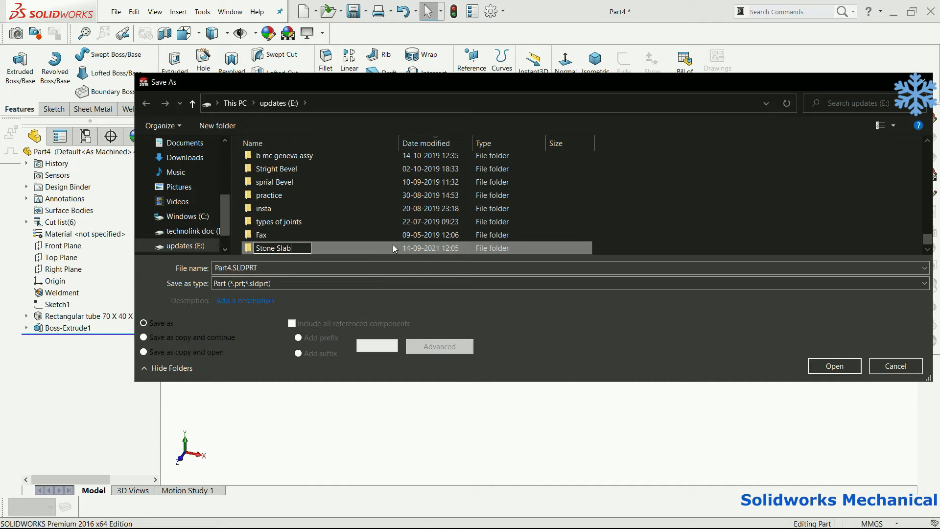
text( A- Drame)
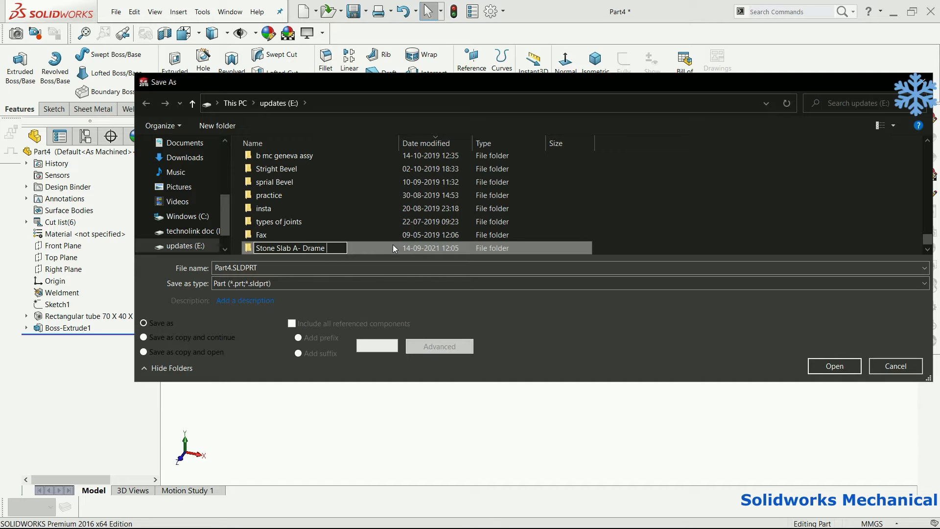
key(BackSpace)
text(F)
key(Return)
Step: Save the part in the new folder as SS-100-001
double_click(298, 247)
click(221, 270)
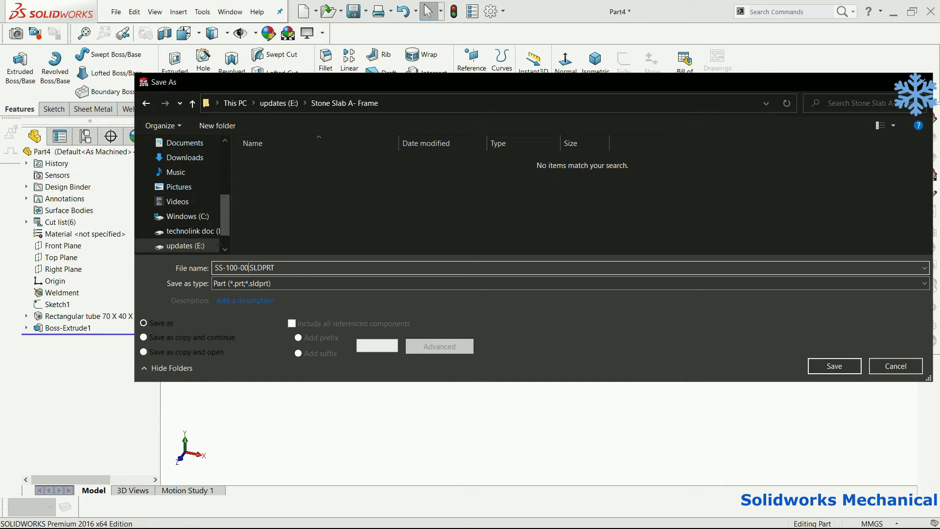
click(838, 372)
key(f)
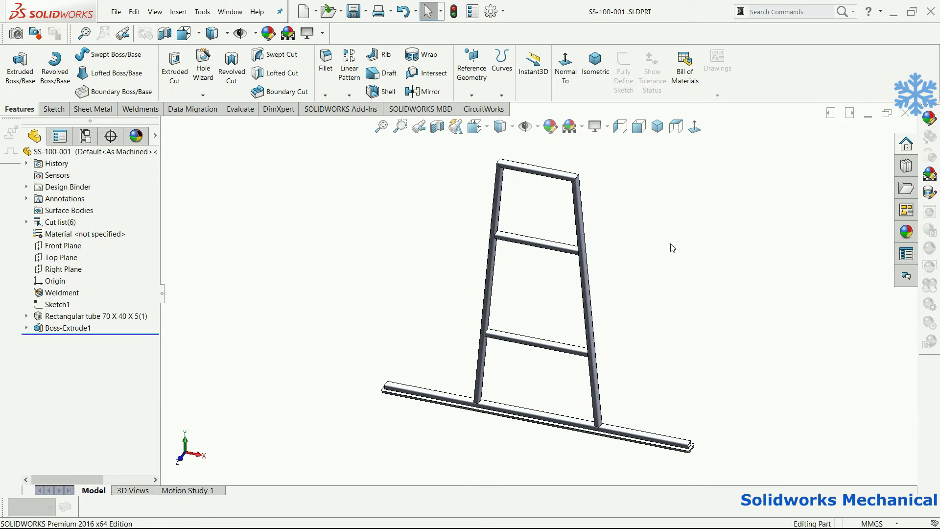
Step: Minimise the saved part and create a new document from the Part template
click(868, 116)
click(116, 12)
click(129, 29)
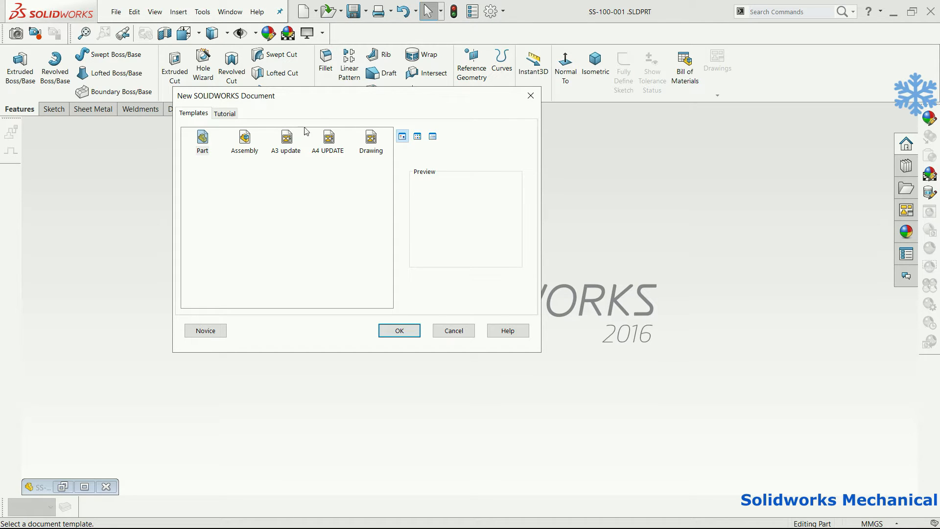
click(215, 140)
double_click(213, 141)
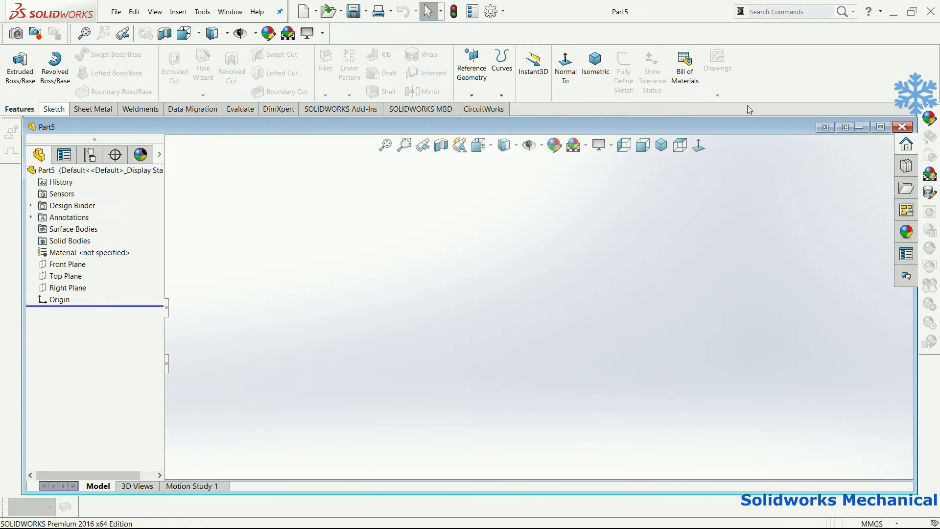
Step: Start a sketch on the Front Plane and draw a horizontal line about 173 mm long through the origin
click(65, 108)
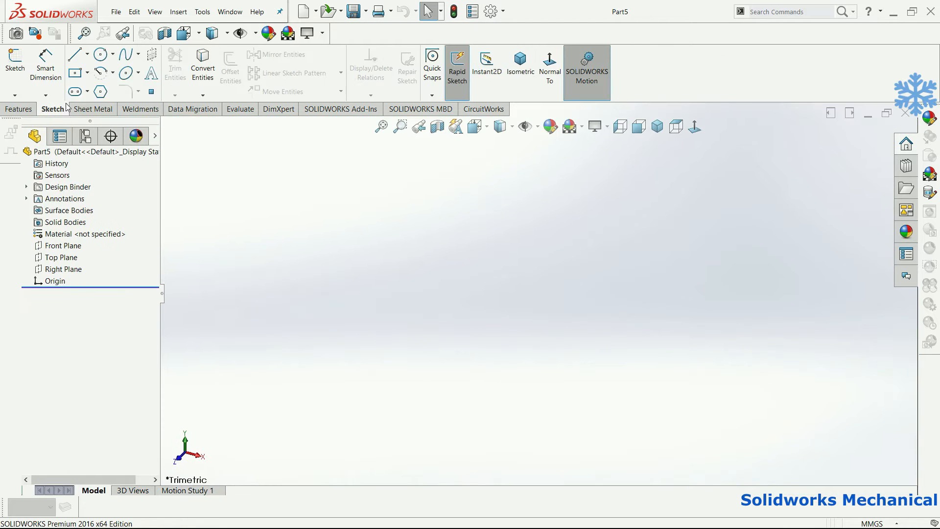
click(75, 54)
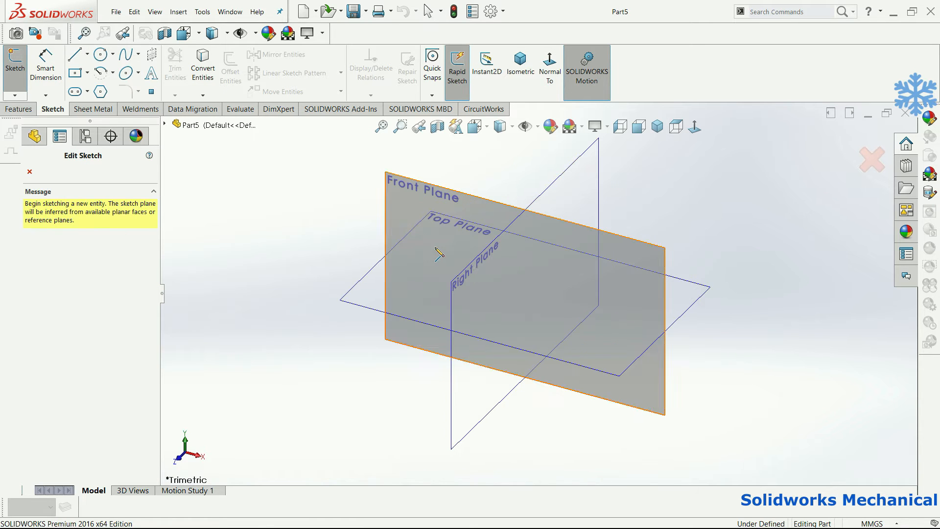
click(436, 248)
click(692, 126)
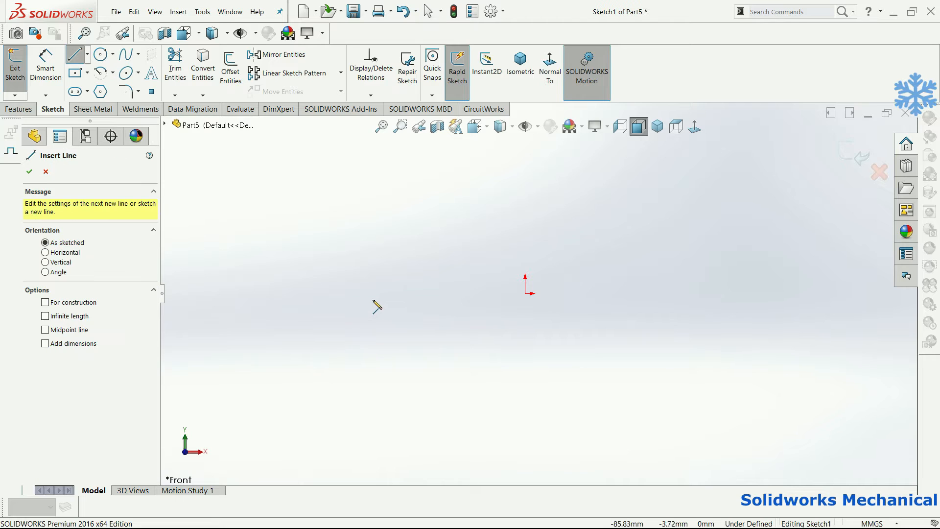
click(372, 294)
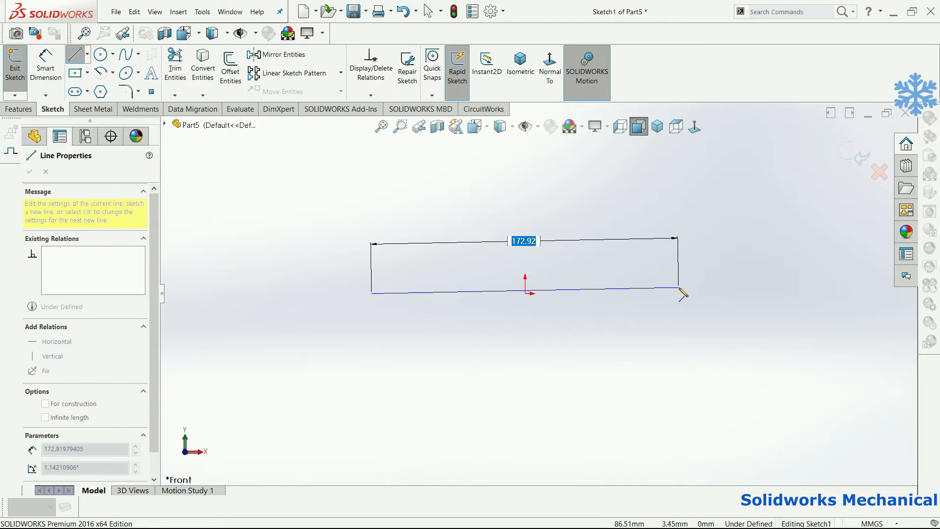
click(681, 295)
key(Escape)
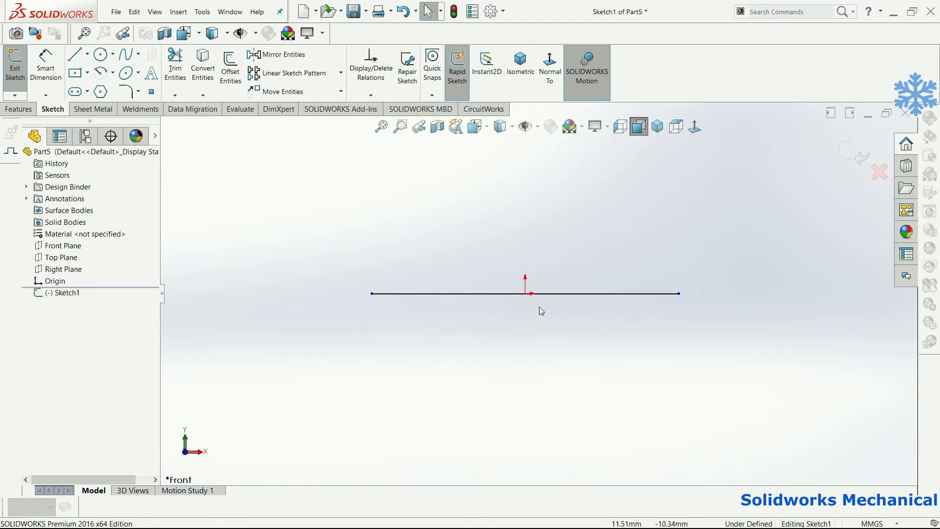
Step: Centre the horizontal line on the origin with a Midpoint relation
click(512, 295)
ctrl+click(526, 294)
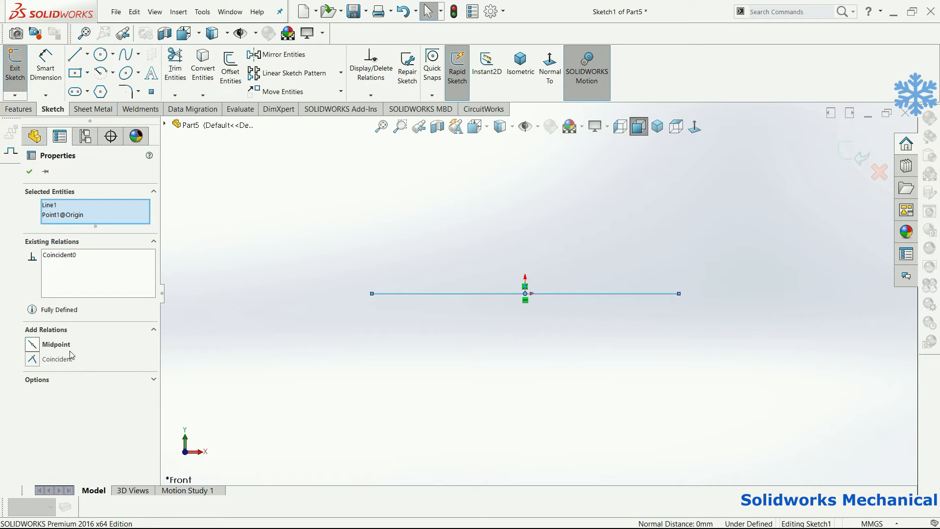
click(67, 352)
Step: Dimension the line's length as 2000 mm and exit the sketch
key(d)
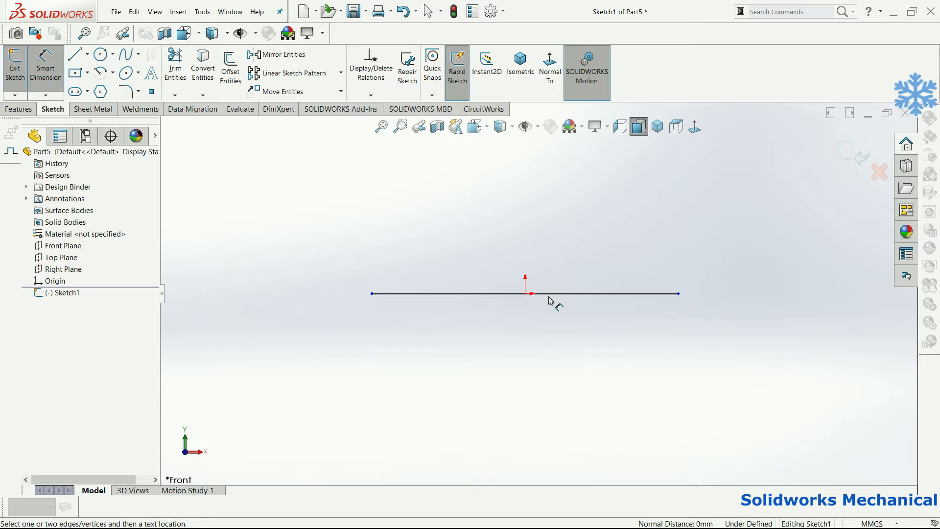
click(550, 295)
click(544, 353)
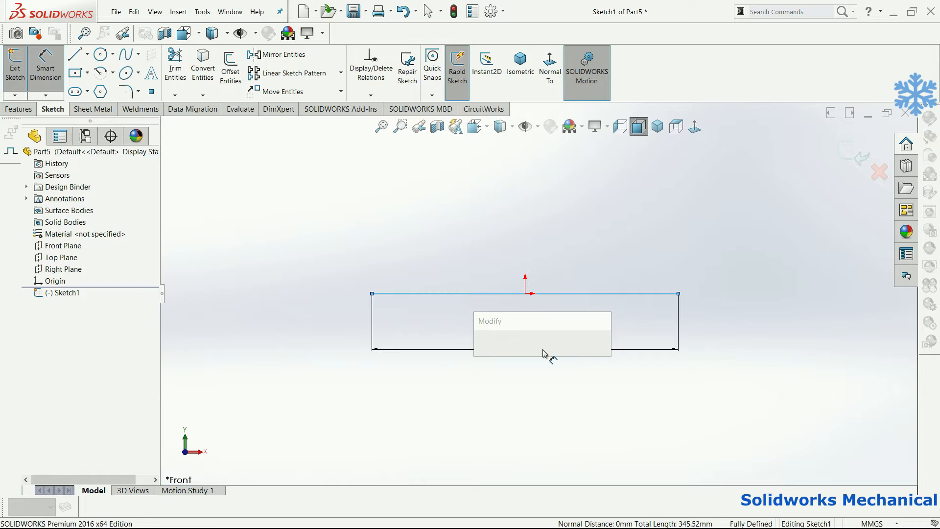
text(2000)
key(Return)
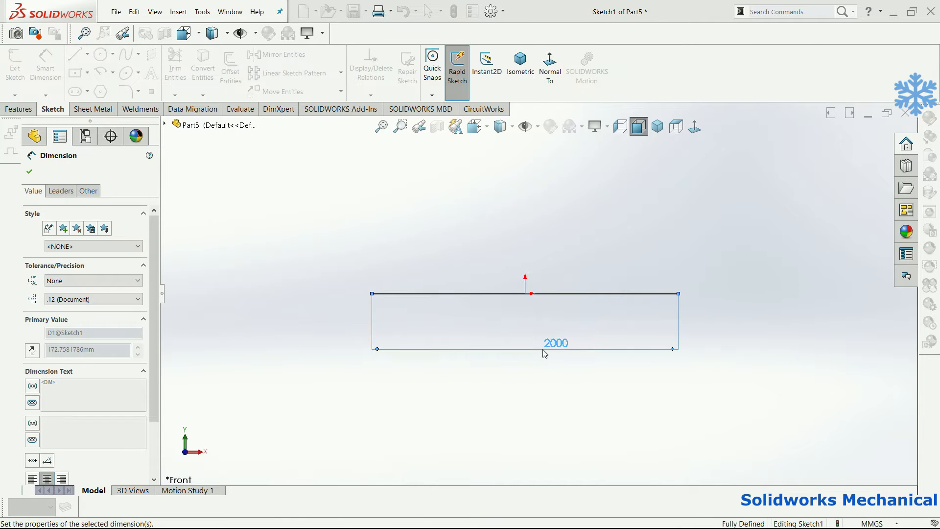
key(Escape)
click(844, 148)
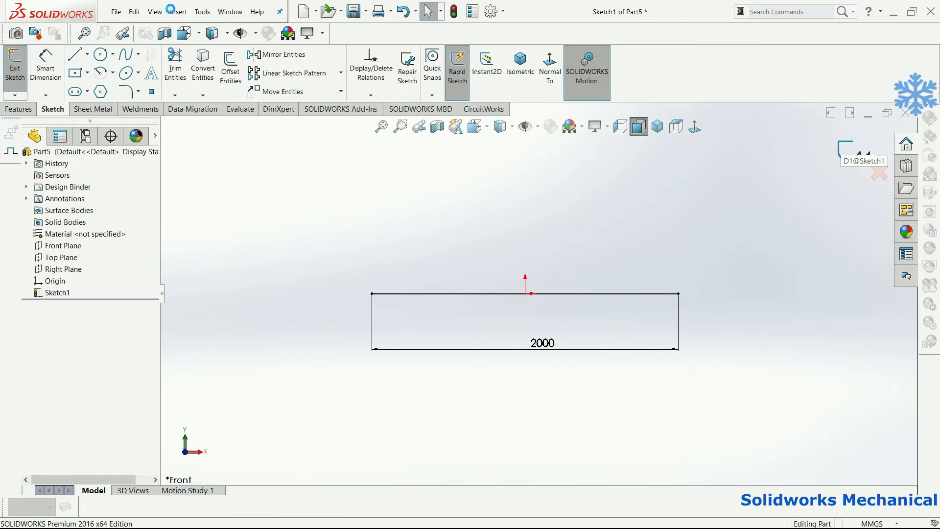
Step: Create an iso rectangular tube structural member, size 70 x 40 x 5, along the sketched line
click(155, 12)
mouse_move(178, 11)
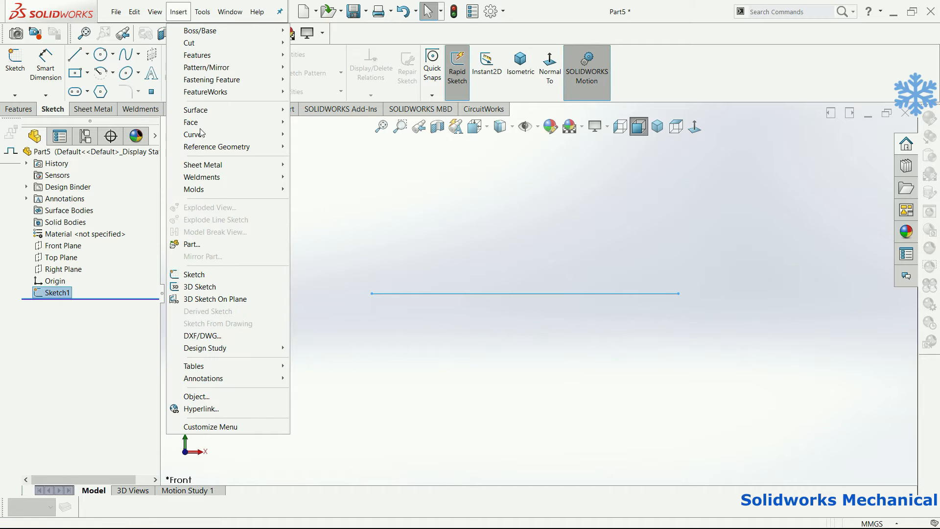
mouse_move(221, 177)
click(338, 189)
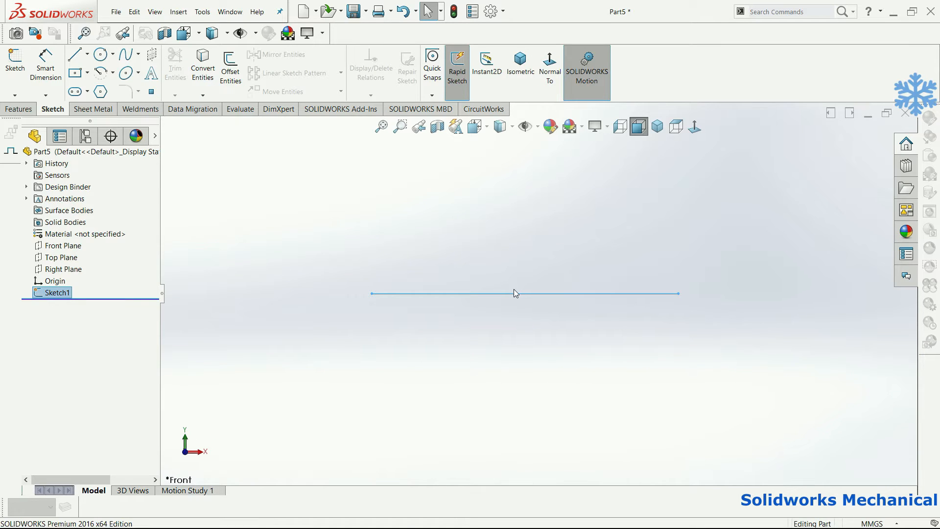
scroll(513, 289, down, 1)
click(98, 332)
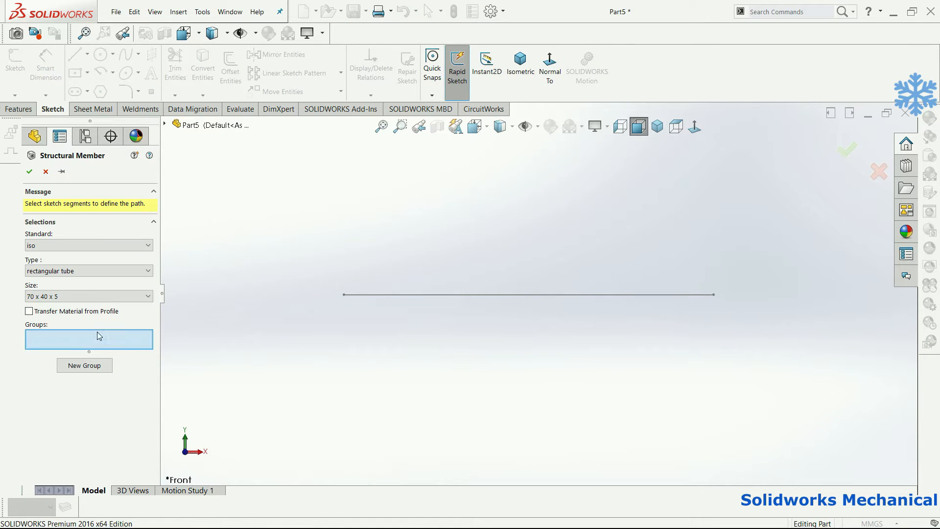
click(460, 294)
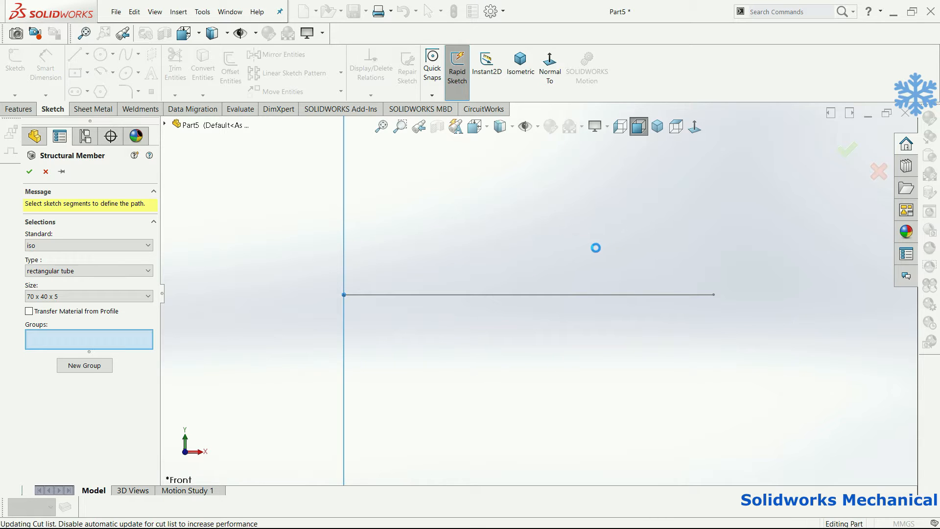
middle_drag(588, 289, 566, 297)
scroll(566, 298, down, 2)
click(30, 171)
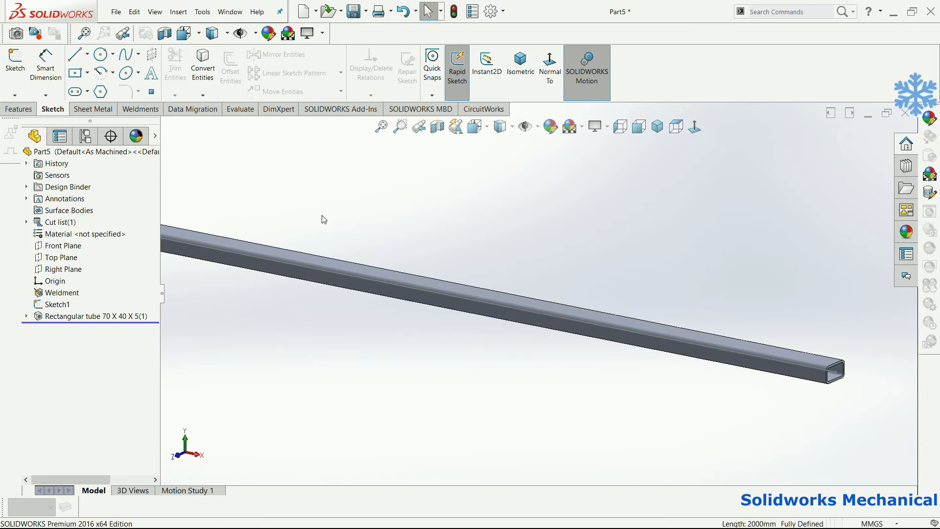
Step: Save the tube part as SS-100-002 in the Stone Slab A- Frame folder
key(ctrl+s)
click(294, 162)
click(250, 267)
click(250, 267)
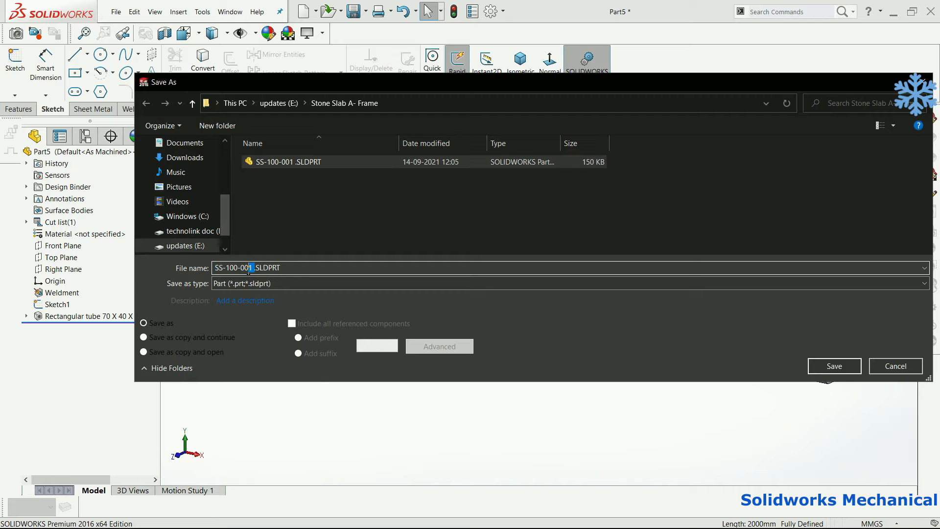
text(2)
click(834, 366)
Step: Minimise the saved tube part and create a new document from the Part template
click(872, 114)
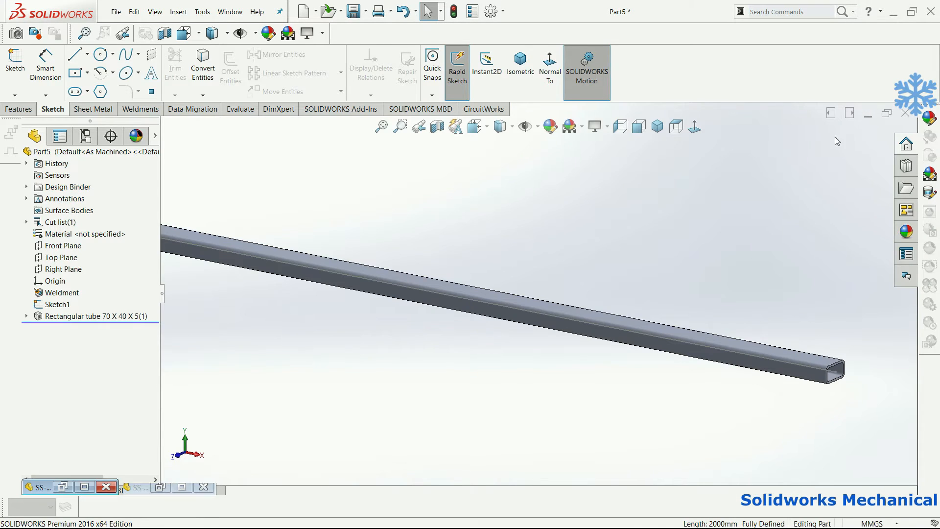
click(114, 14)
click(129, 30)
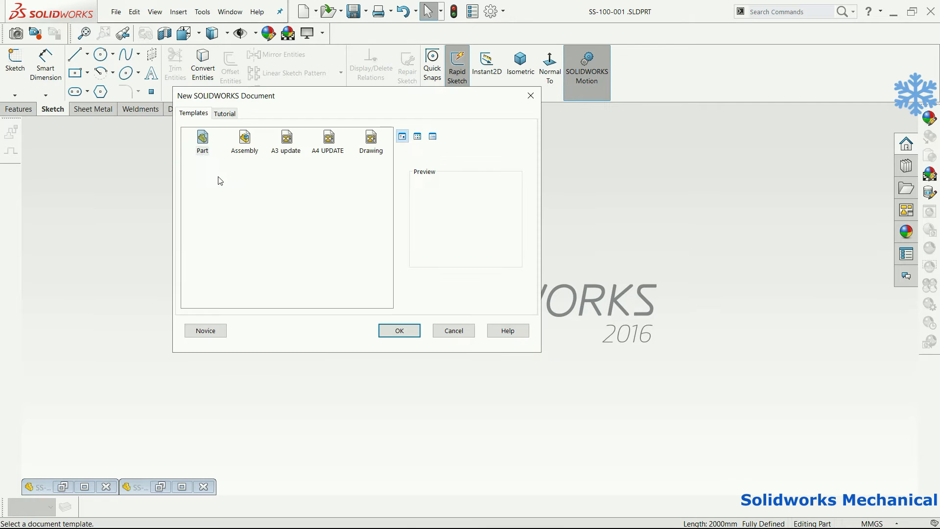
click(200, 143)
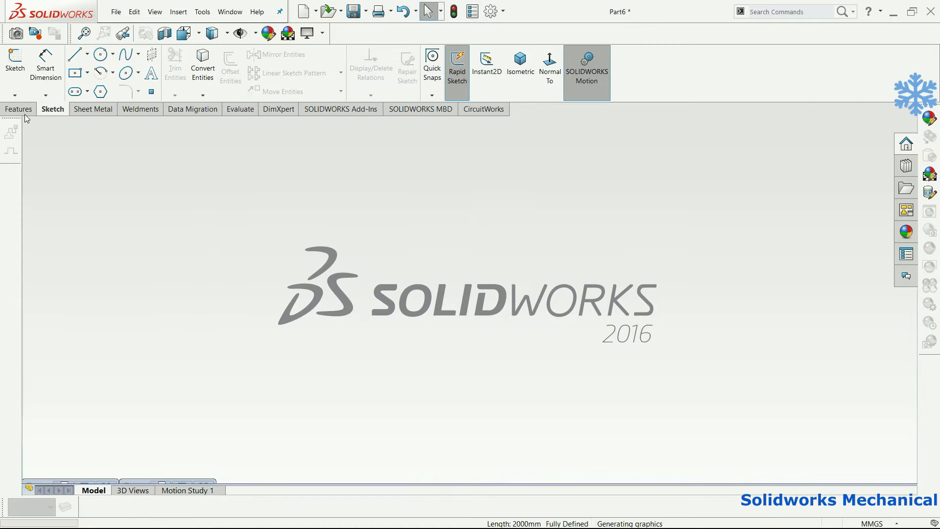
Step: Start an extruded boss sketch on the Front Plane and draw a closed four-sided profile from the origin, about 202 mm wide, with a sloping top edge
click(22, 66)
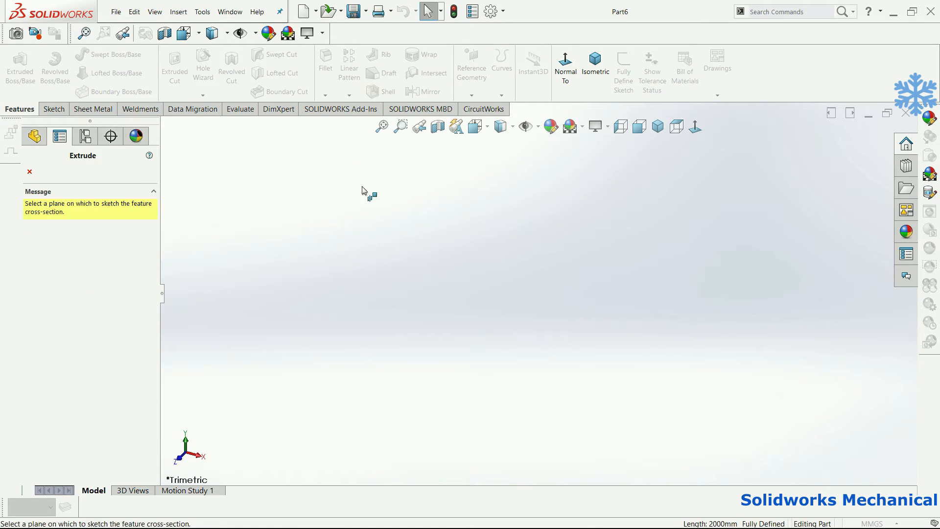
click(406, 186)
click(87, 73)
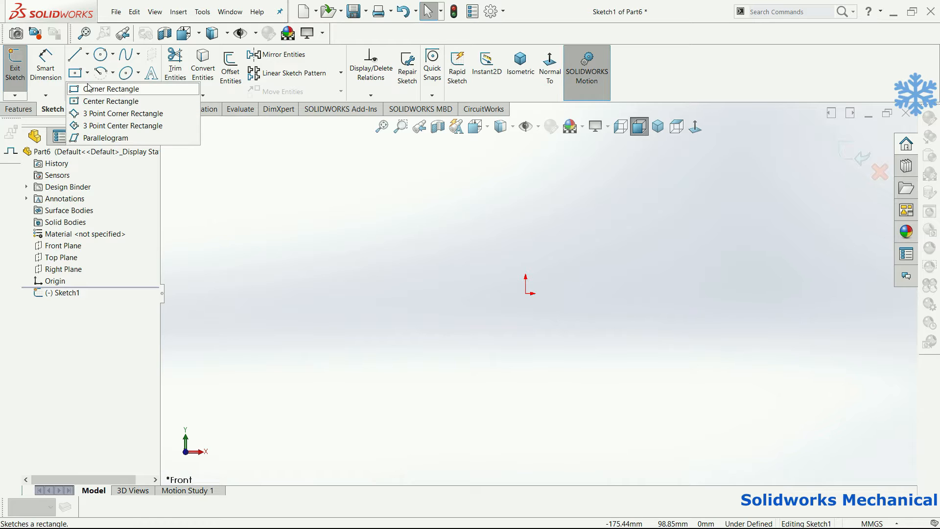
click(90, 89)
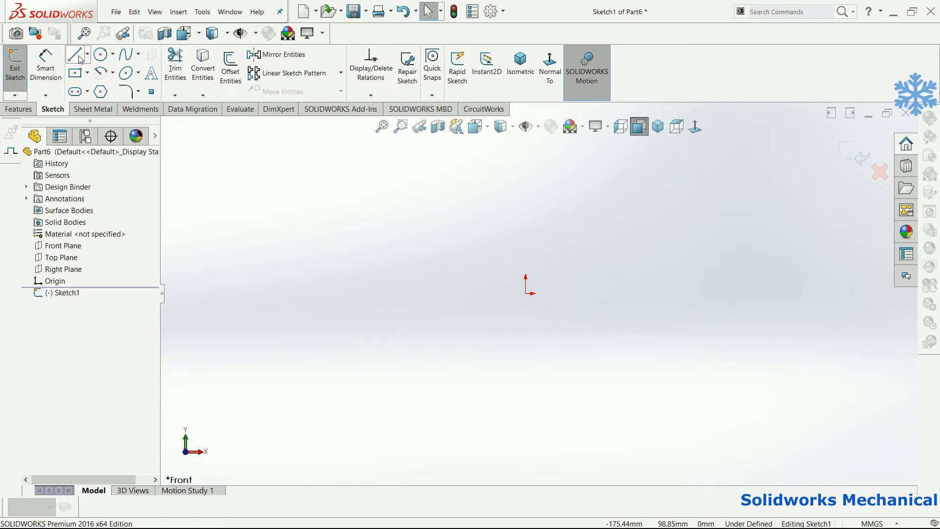
click(526, 293)
click(526, 185)
click(526, 185)
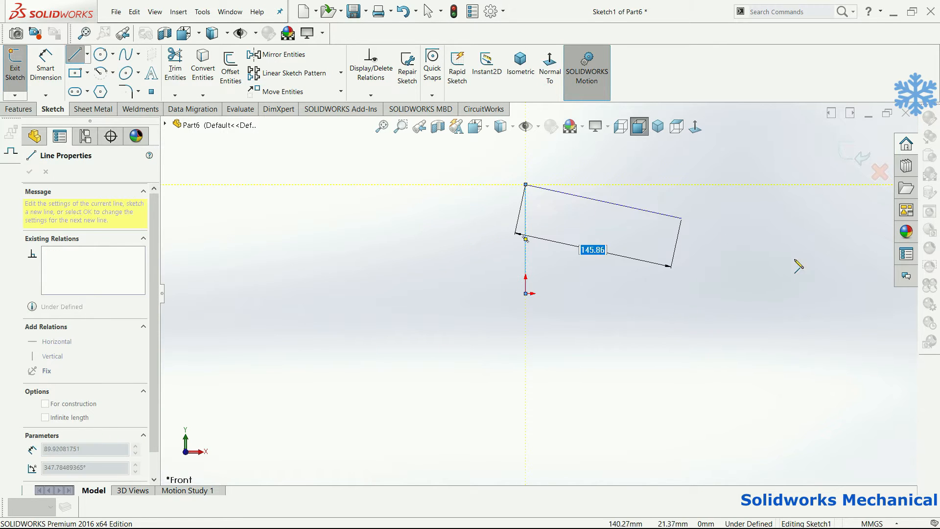
key(z)
click(828, 256)
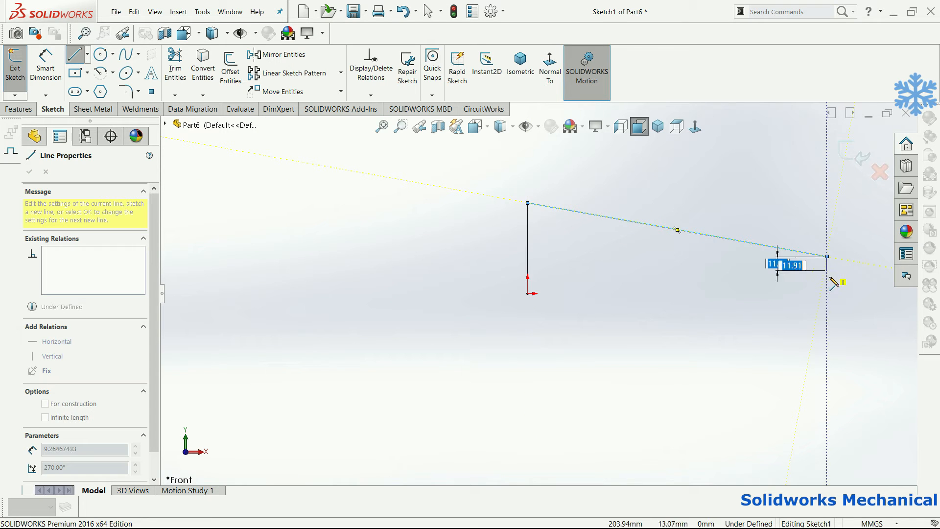
click(828, 293)
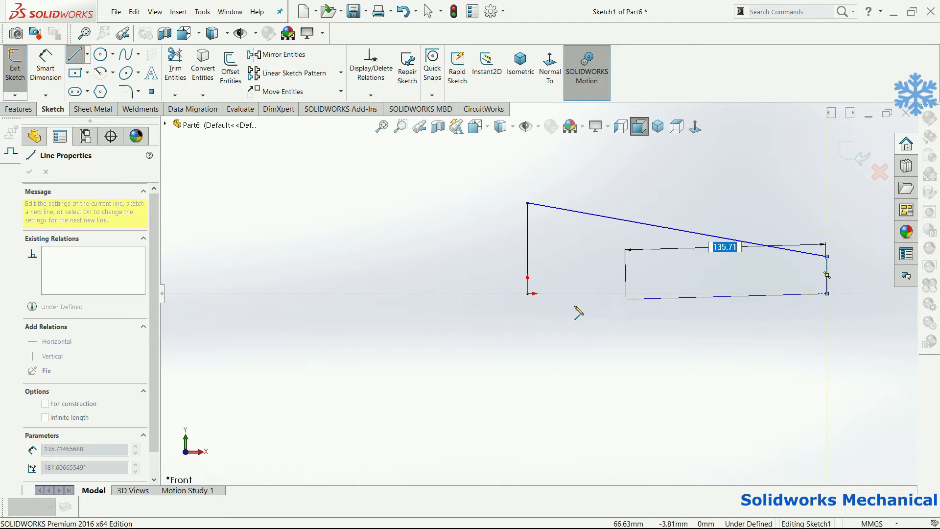
click(528, 293)
Step: Dimension the profile's bottom edge as 400 mm
right_drag(660, 375, 661, 373)
right_drag(677, 294, 667, 307)
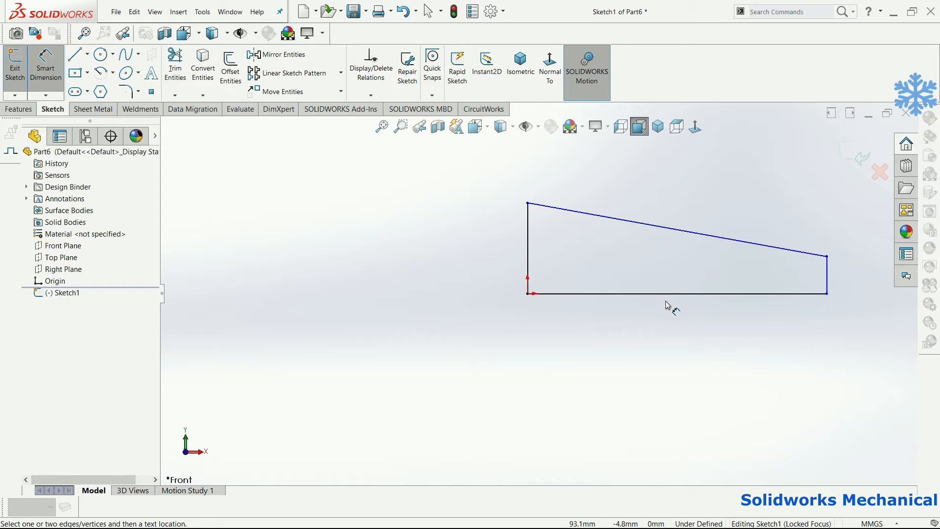
click(667, 329)
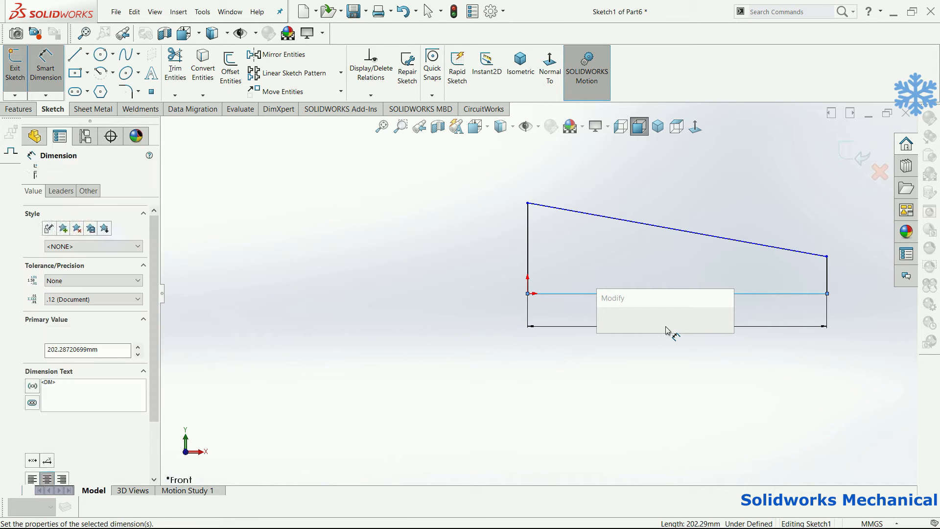
text(400)
key(Return)
Step: Dimension the profile's tall vertical edge at the origin as 150 mm and the short opposite edge as 50 mm
click(528, 253)
click(501, 263)
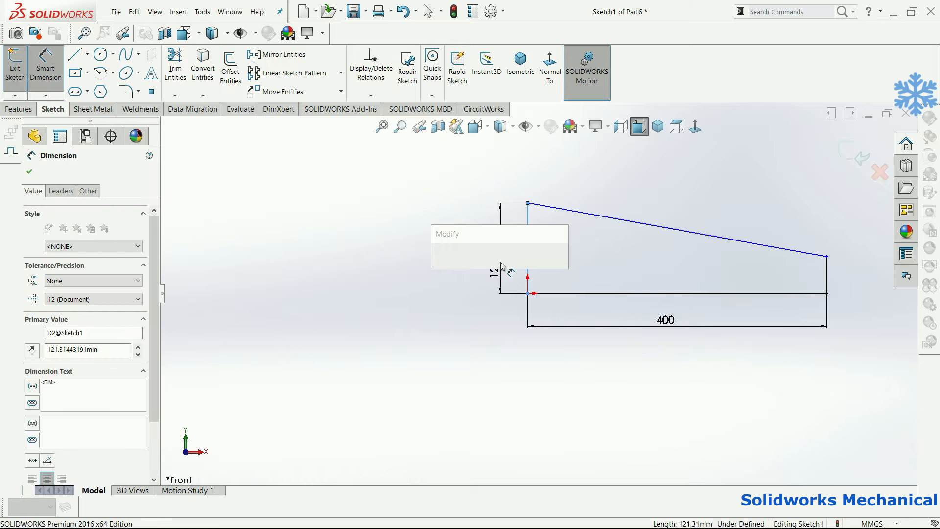
text(150)
key(Return)
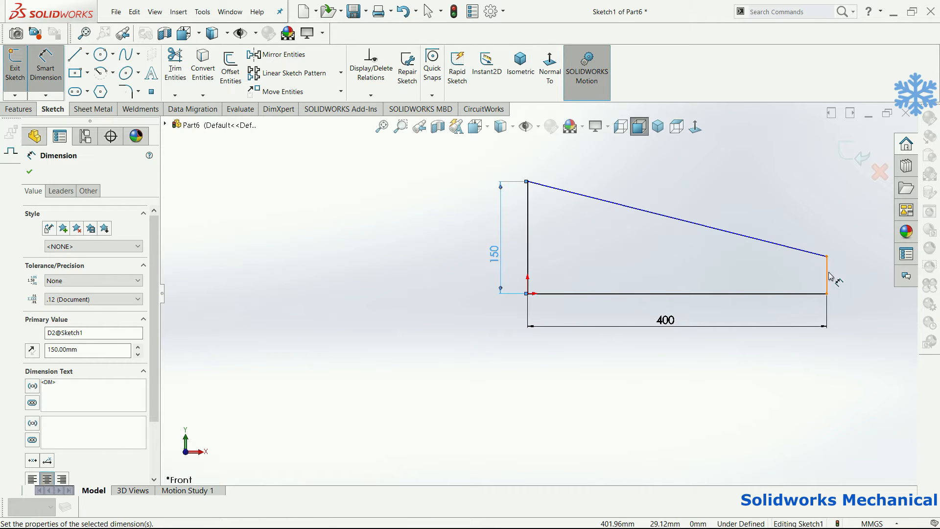
click(827, 272)
click(844, 276)
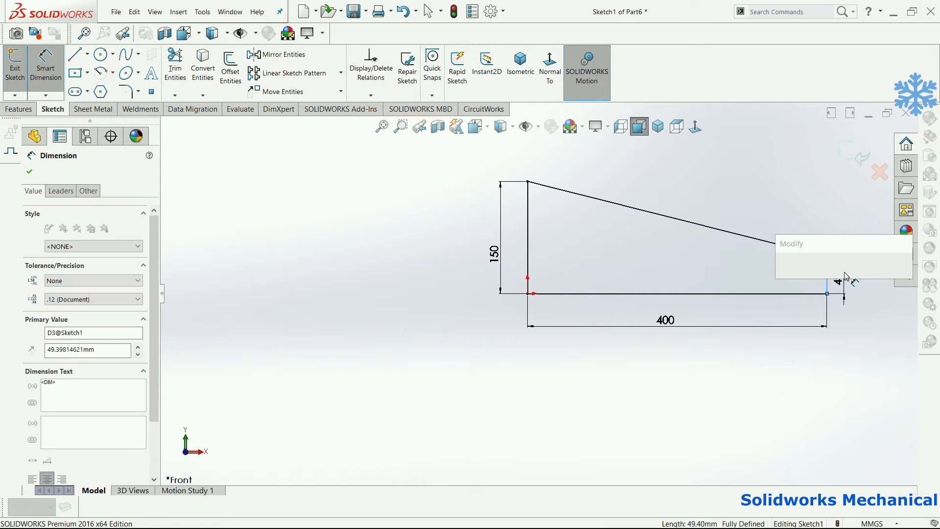
text(50)
key(Return)
Step: Extrude the tapered profile 60 mm with the Mid Plane end condition
click(18, 108)
click(20, 66)
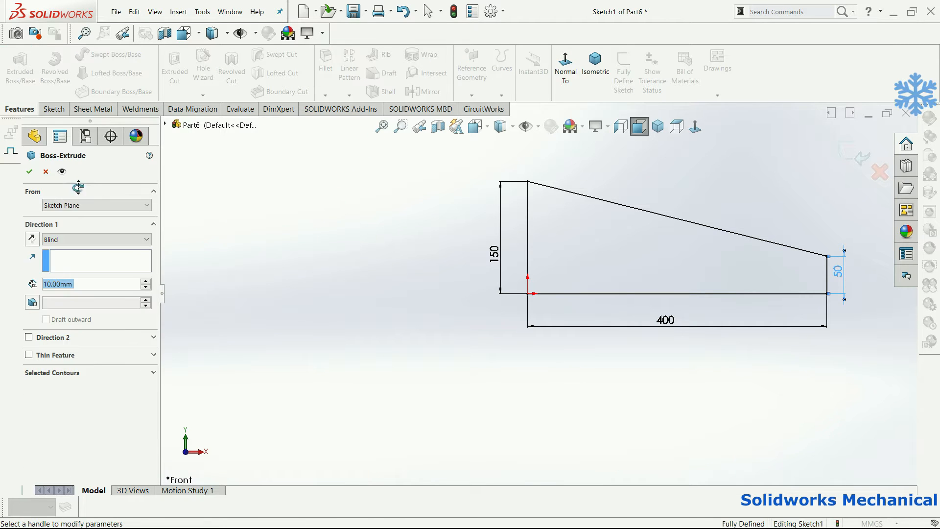
click(89, 205)
click(90, 206)
click(88, 238)
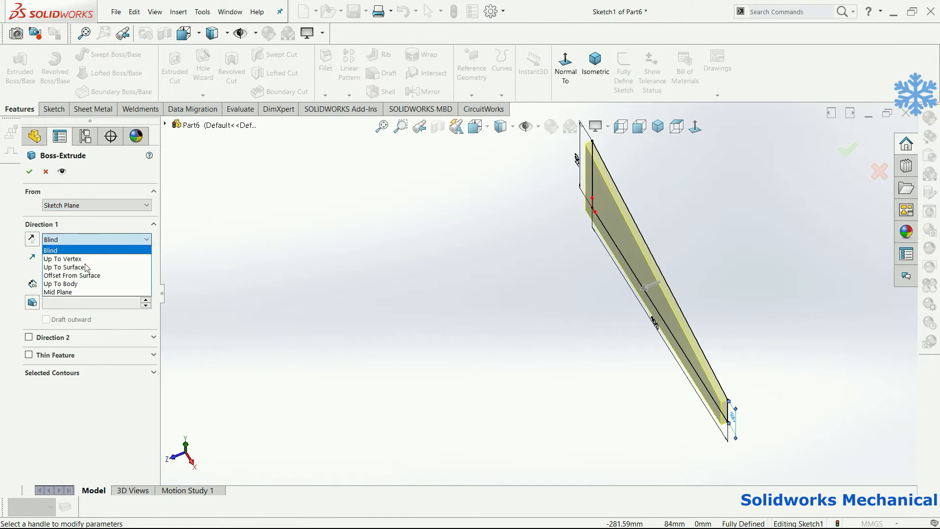
click(87, 293)
text(6)
key(Return)
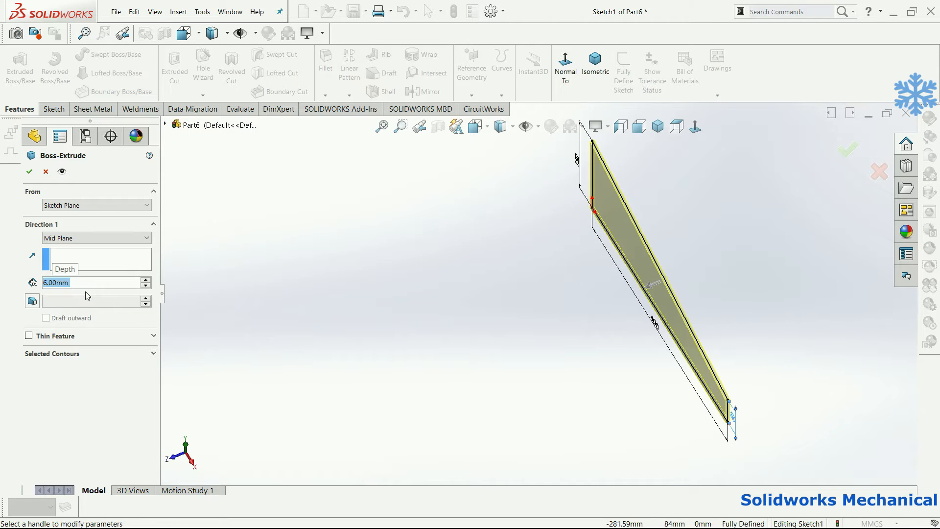
text(60)
key(Return)
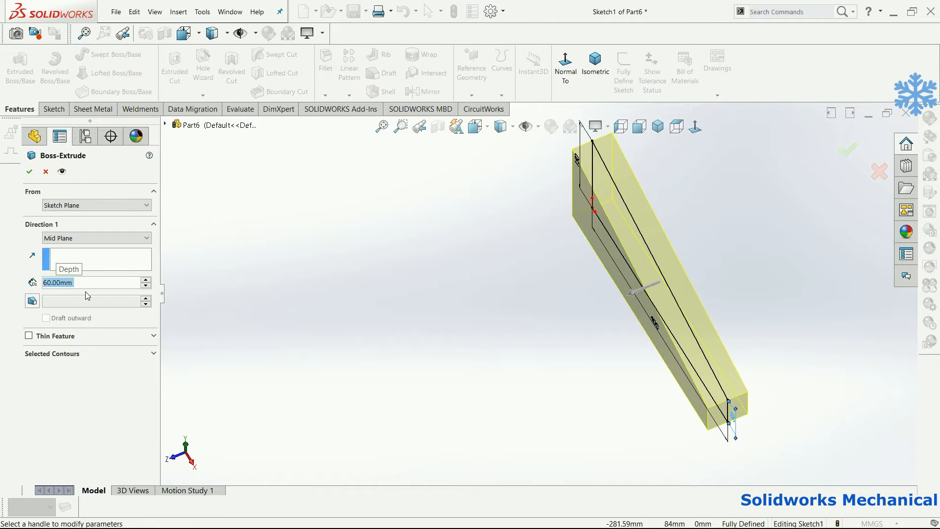
click(29, 172)
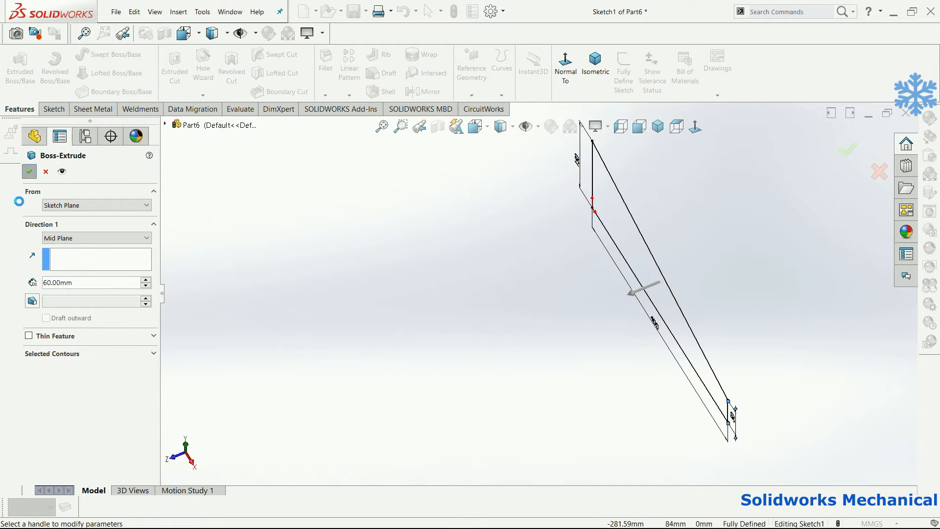
Step: Save the tapered block part as SS-100-003 in the Stone Slab A- Frame folder
click(117, 12)
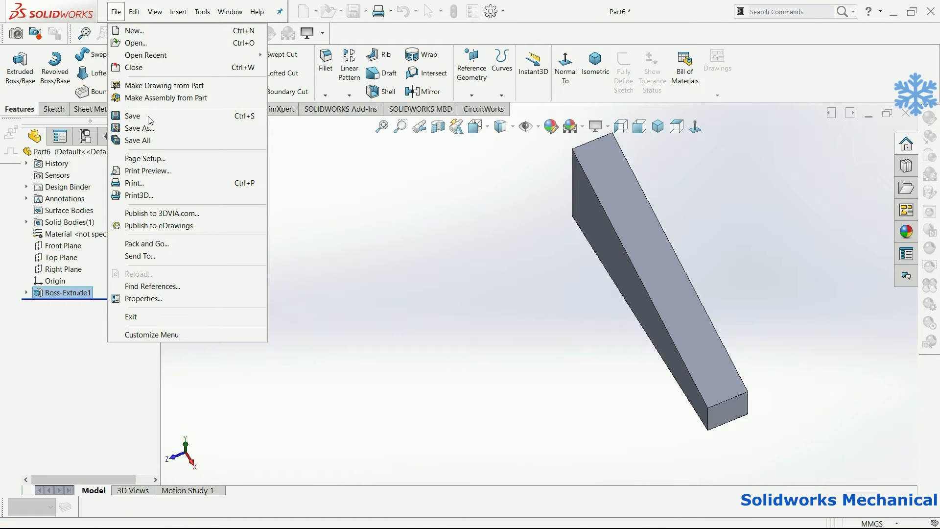
click(343, 159)
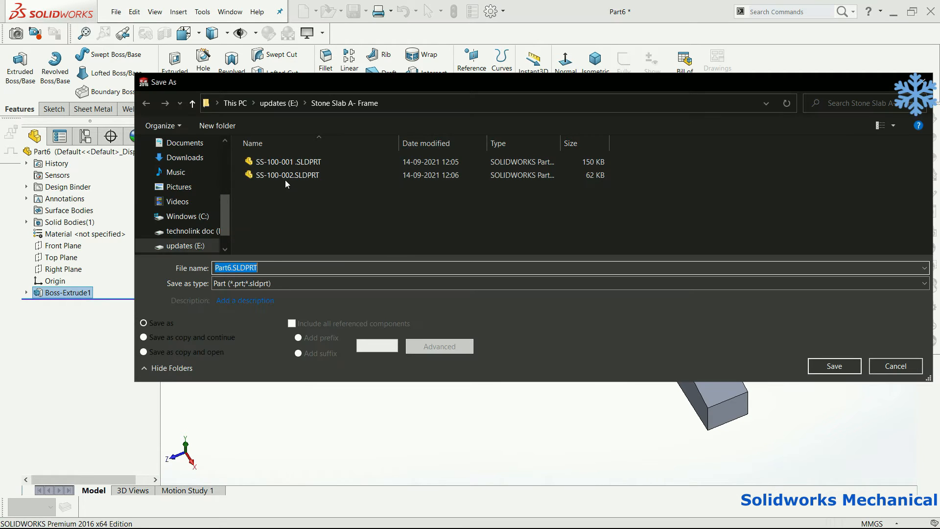
click(287, 175)
click(250, 268)
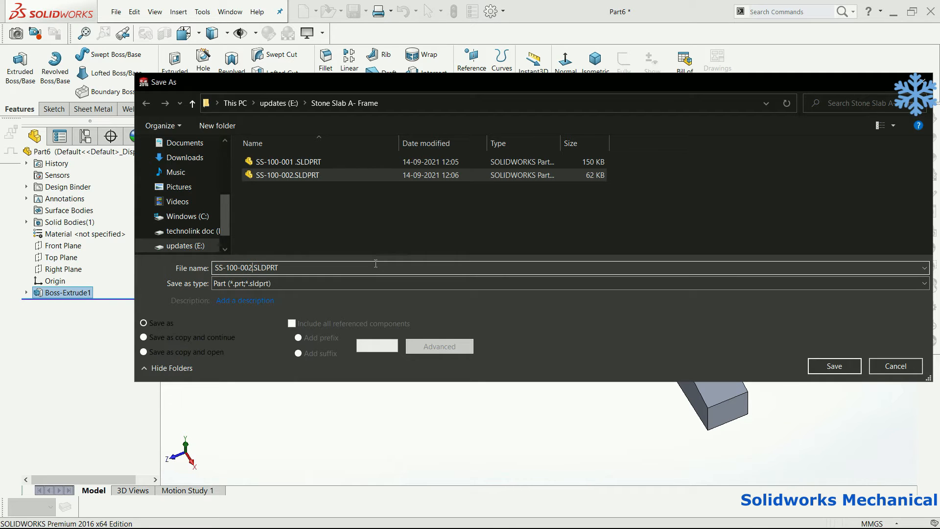
key(BackSpace)
text(3)
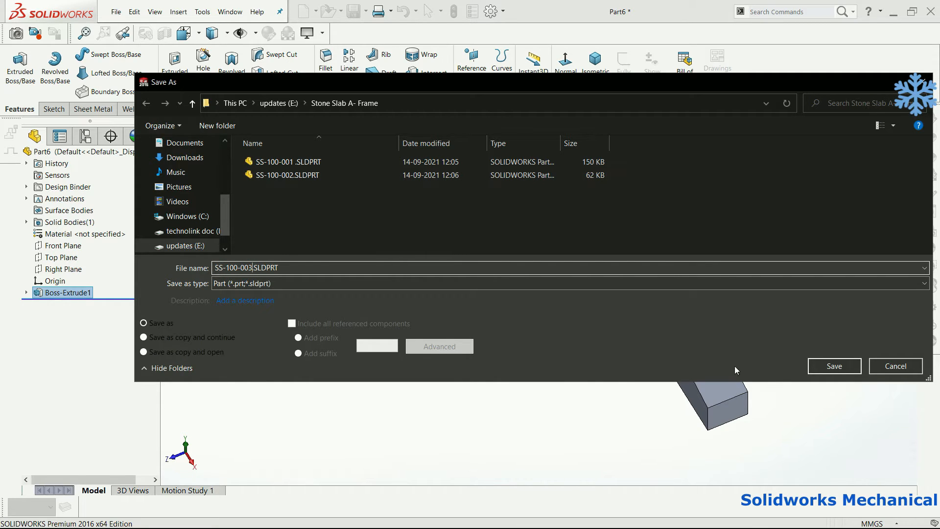
click(828, 366)
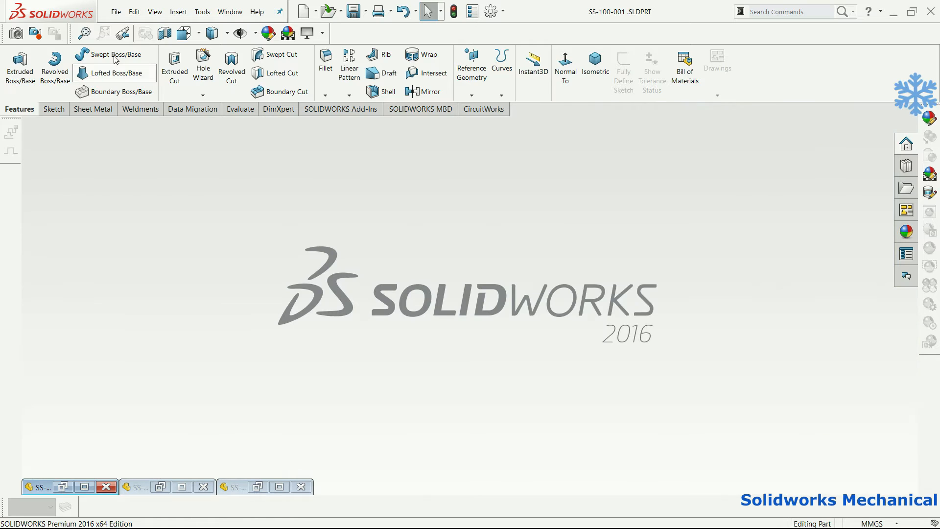
Step: Create a new assembly with origins displayed and a plain white background scene
click(116, 12)
click(128, 30)
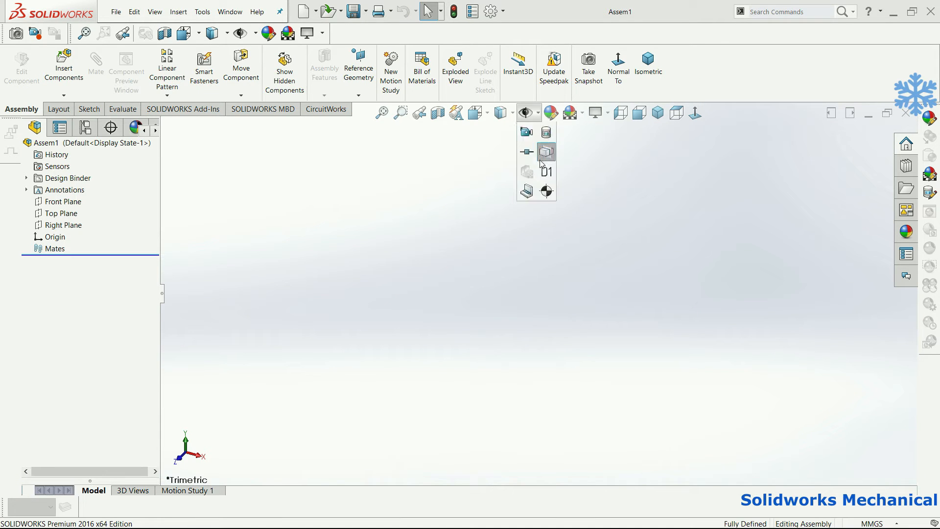
click(526, 112)
click(527, 173)
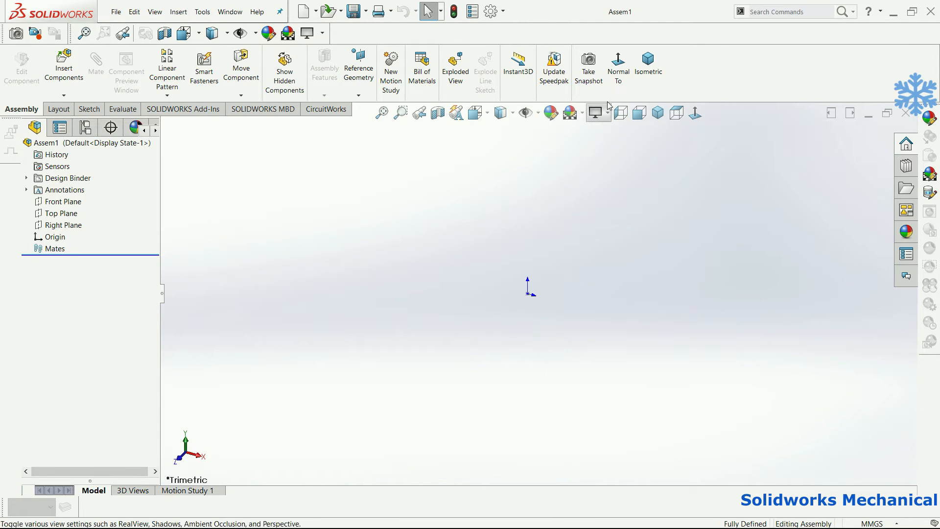
click(581, 113)
click(609, 313)
Step: Insert the SS-100-001 frame as the assembly's first component
click(64, 66)
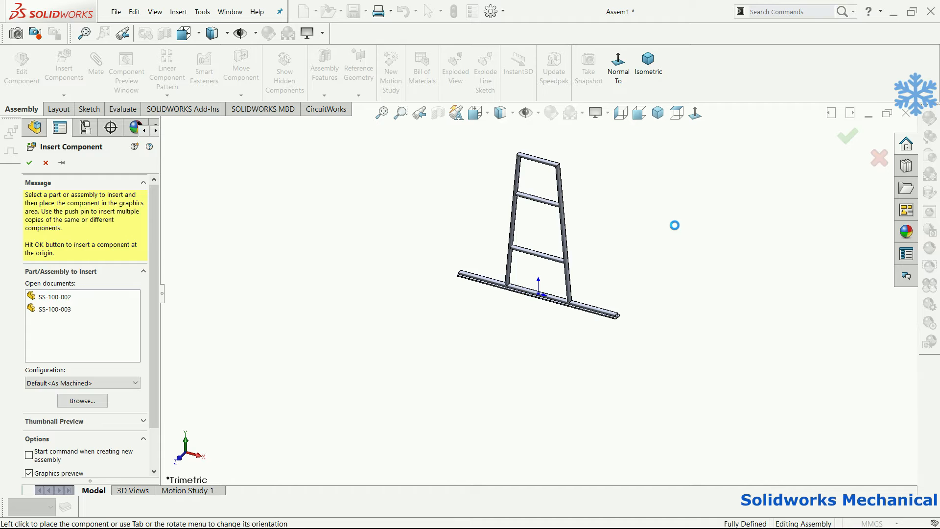
click(675, 227)
Step: Insert one SS-100-002 tube, rotated in 90° increments to run perpendicular to the frame, and place it across the frame's upper part
click(64, 66)
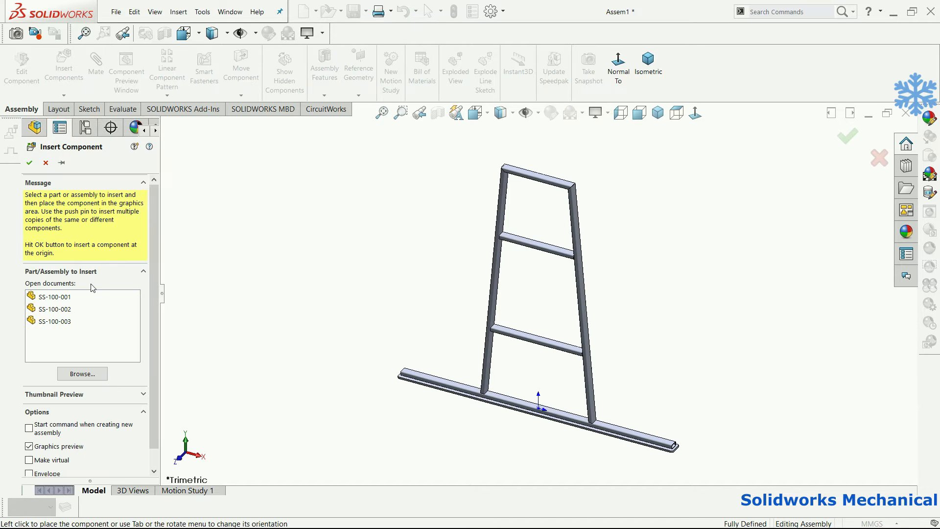
click(92, 315)
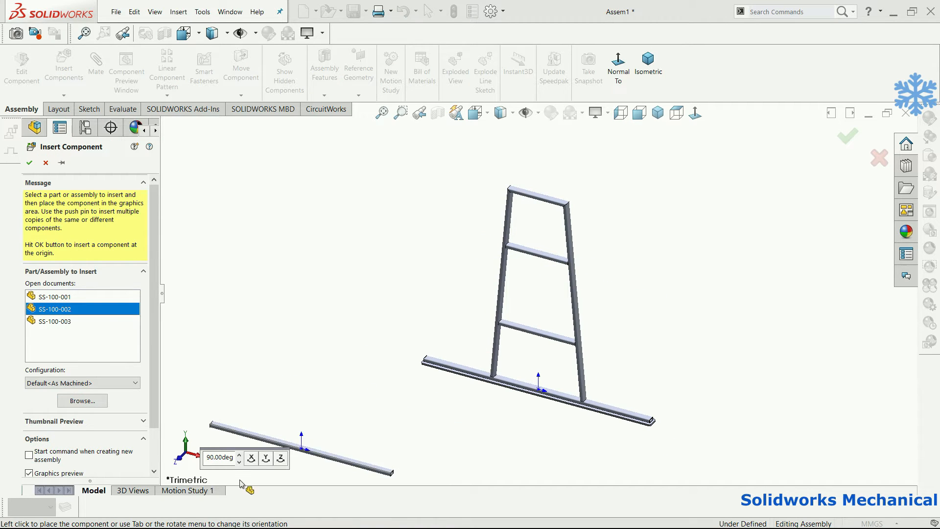
scroll(553, 242, down, 3)
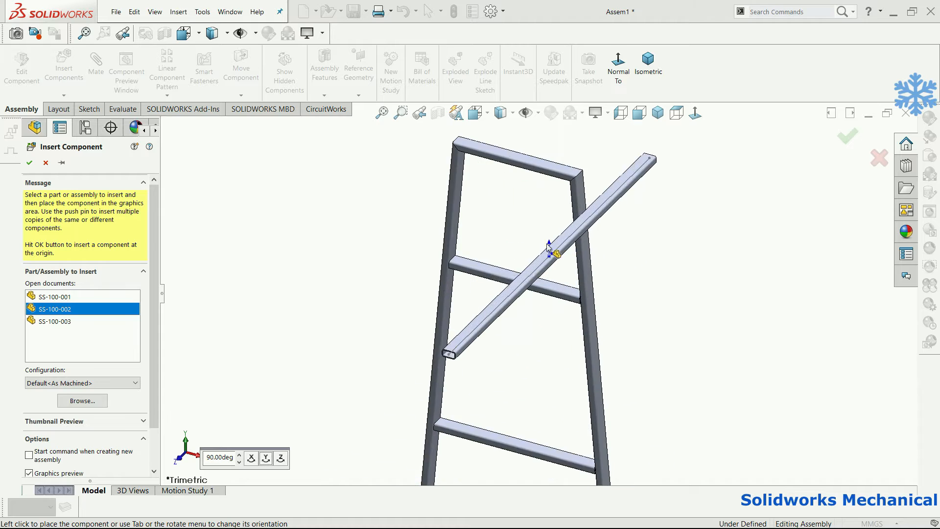
click(252, 459)
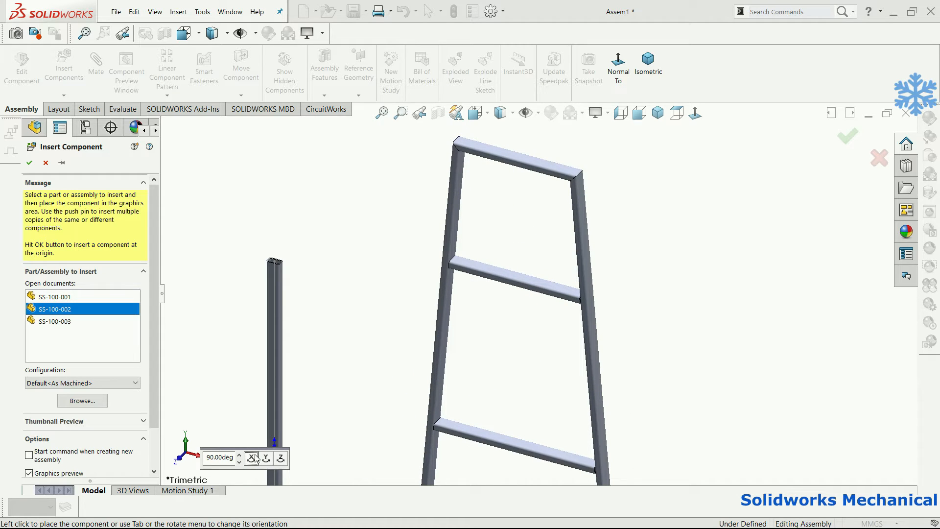
click(281, 459)
scroll(505, 308, up, 2)
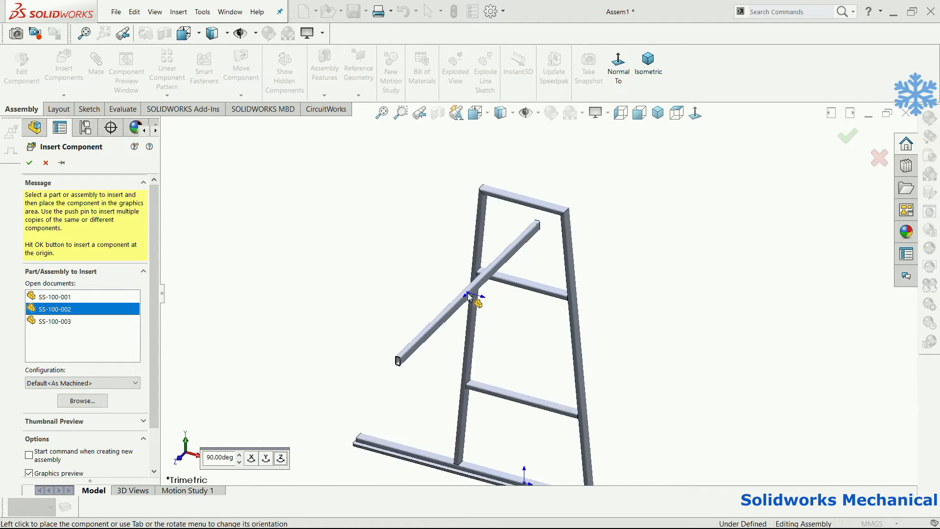
click(506, 272)
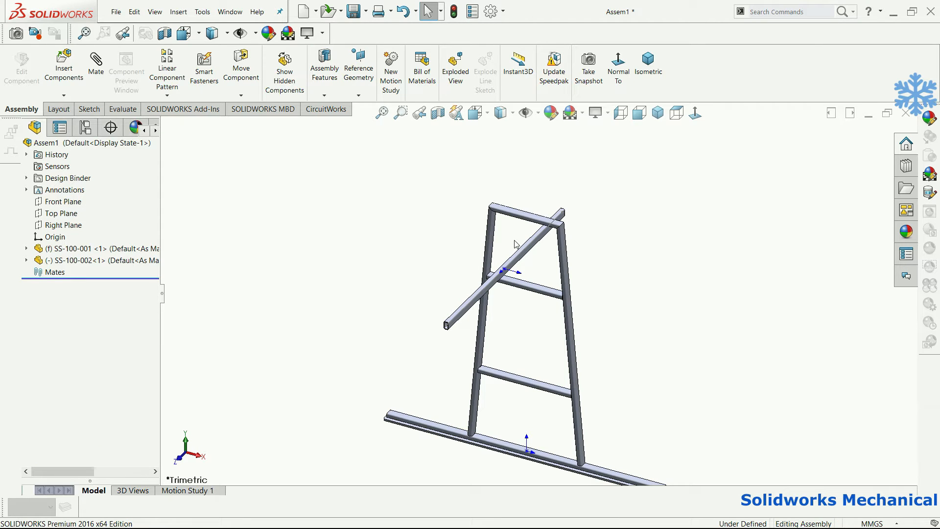
Step: Insert three more SS-100-002 tubes, each rotated to run perpendicular to the frame, and place them in the open space beside it
click(61, 66)
click(61, 162)
click(281, 459)
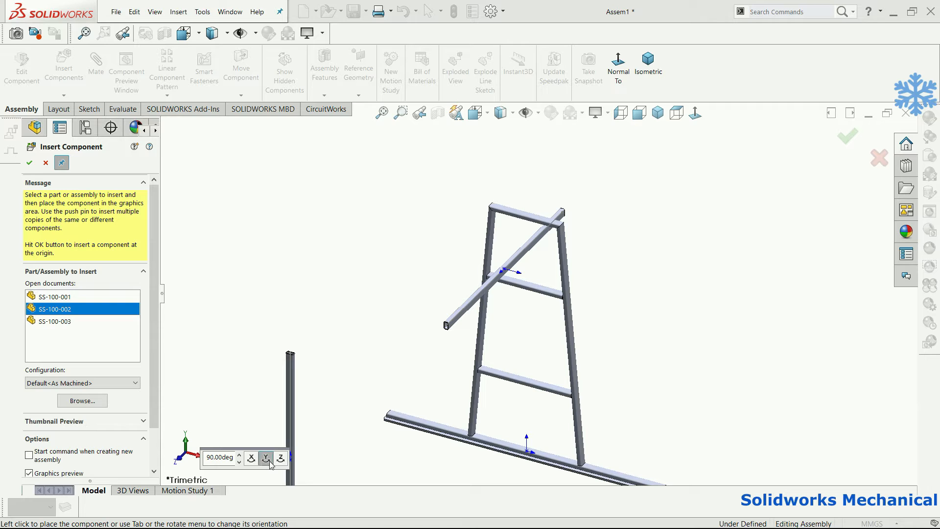
click(259, 463)
click(688, 294)
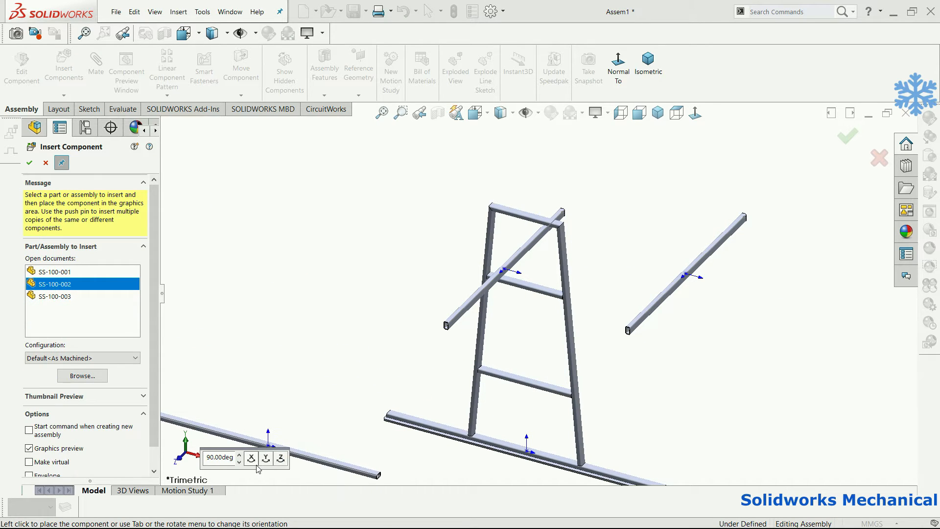
click(256, 465)
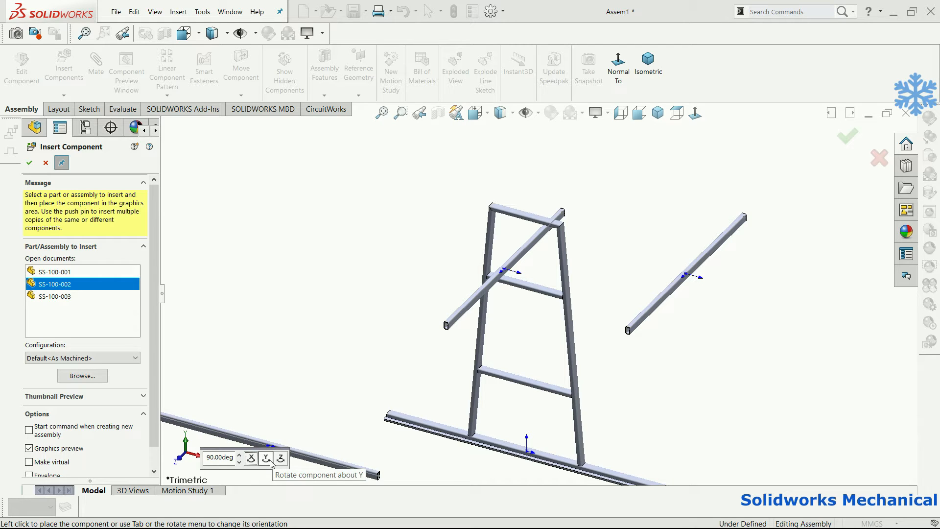
click(266, 458)
click(658, 327)
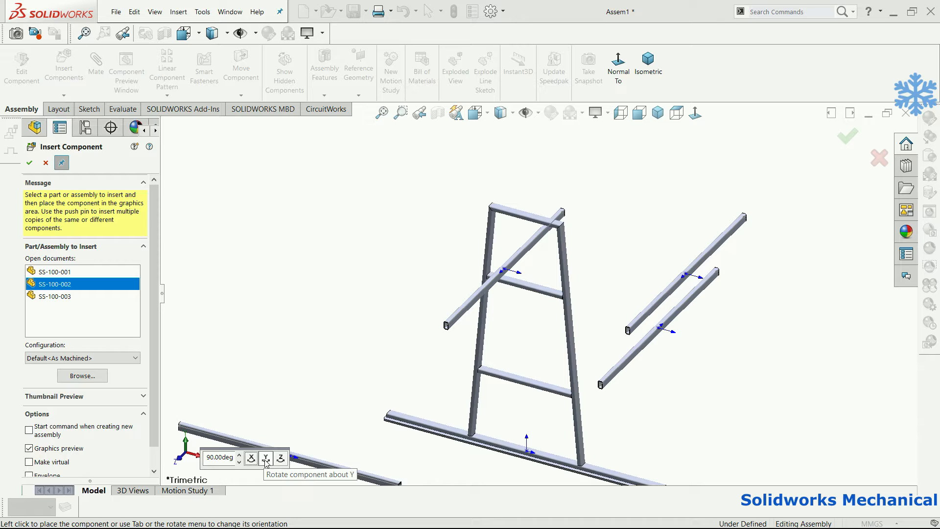
click(759, 335)
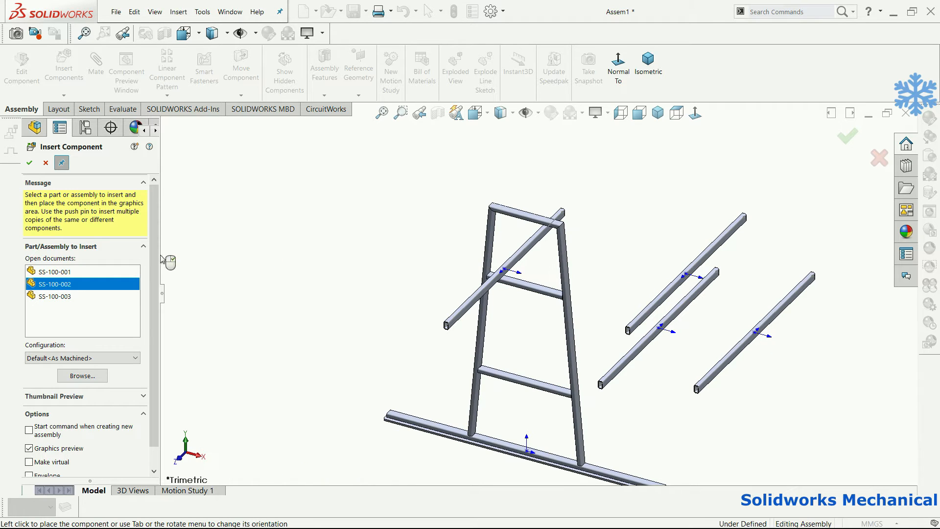
Step: Insert two SS-100-003 tapered blocks near the ends of the first frame's base, the second turned about Y to face the opposite way
click(84, 297)
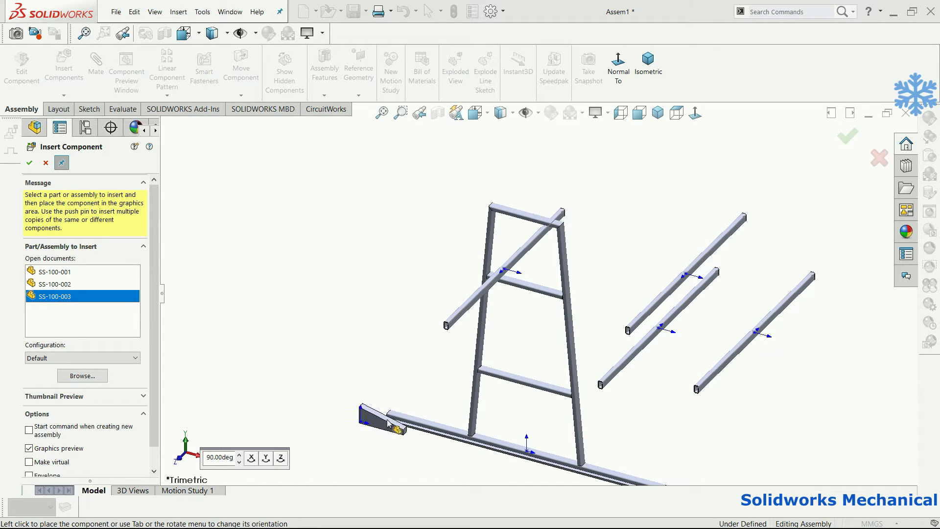
click(433, 423)
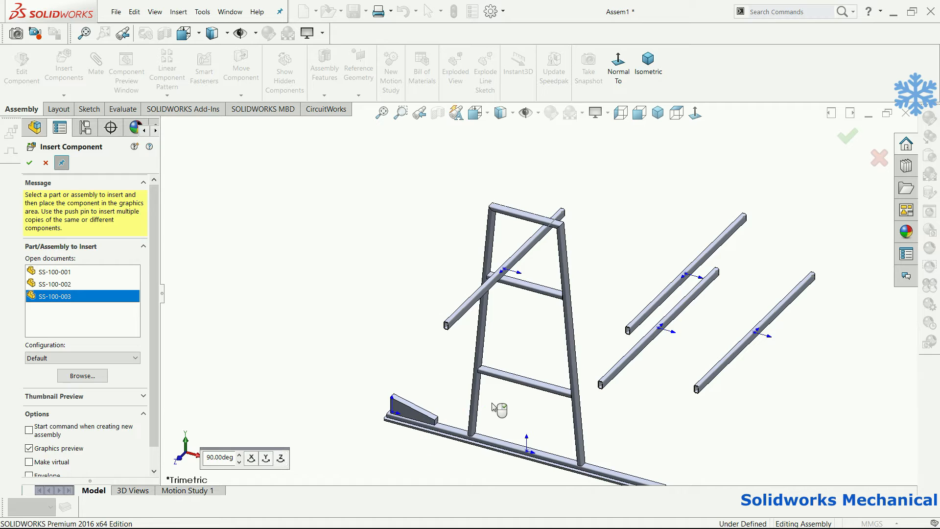
scroll(494, 407, up, 3)
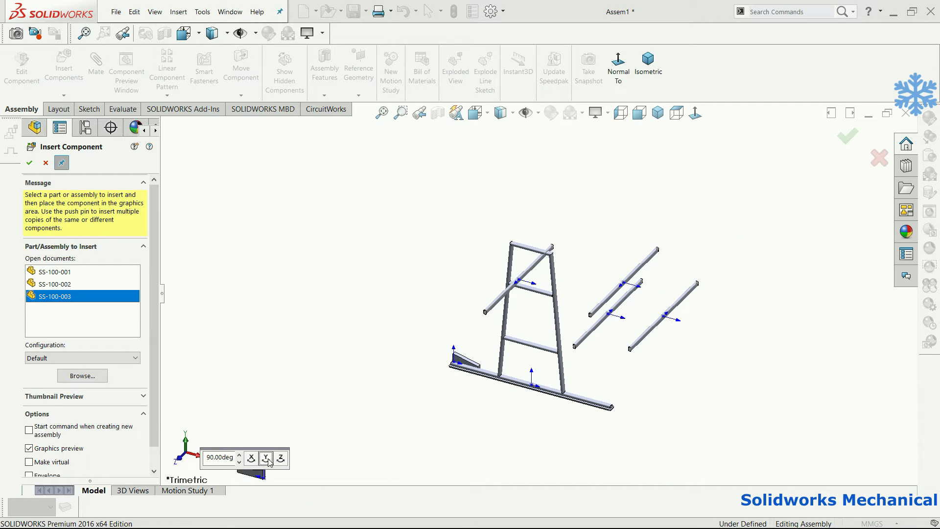
click(620, 392)
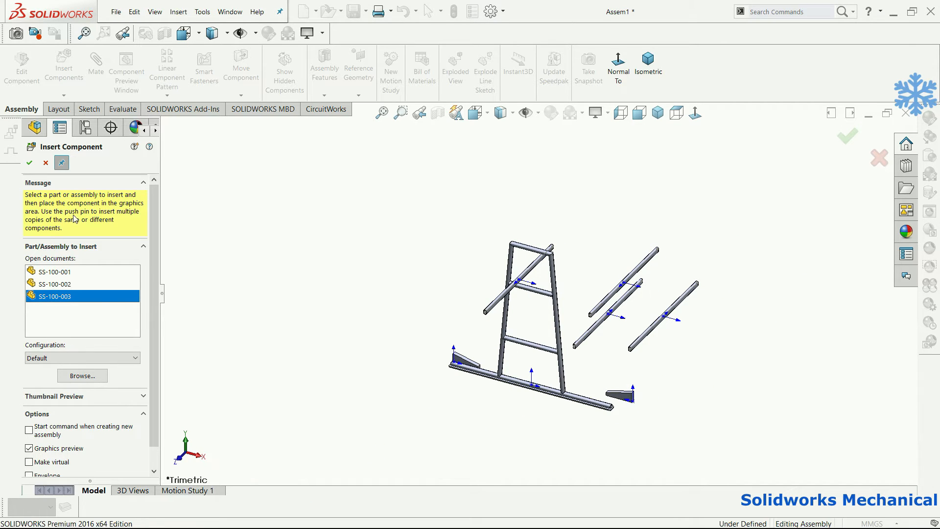
Step: Insert a second SS-100-001 frame behind the tubes with two SS-100-003 blocks near its base ends, one turned about Y
click(68, 272)
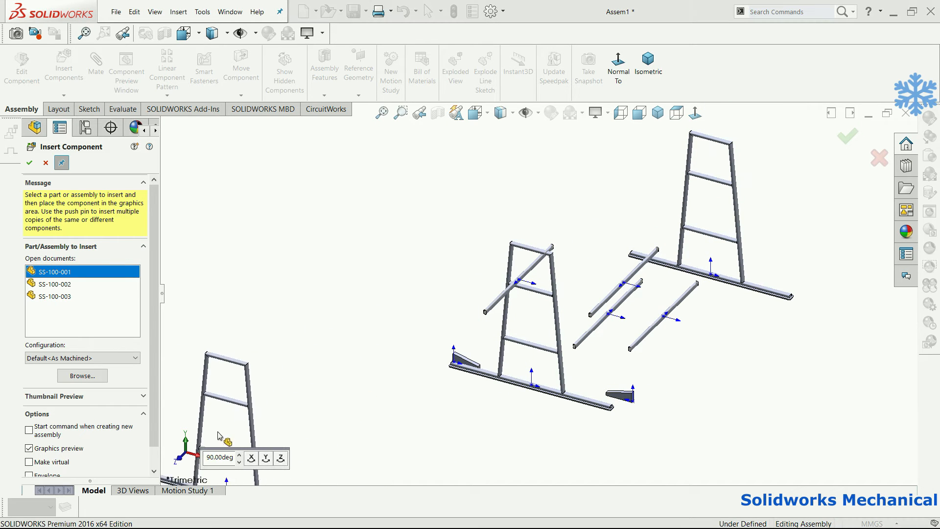
click(130, 284)
click(127, 296)
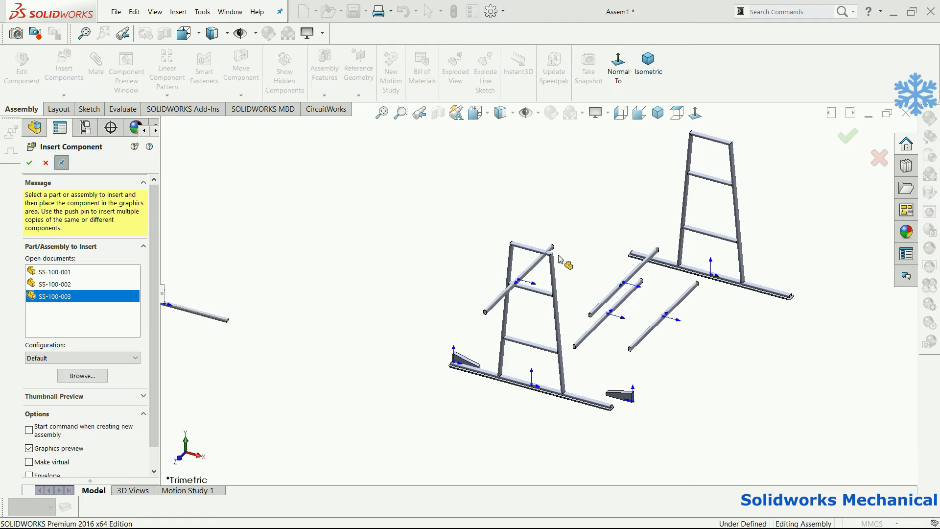
scroll(687, 254, down, 3)
scroll(686, 254, down, 1)
click(487, 253)
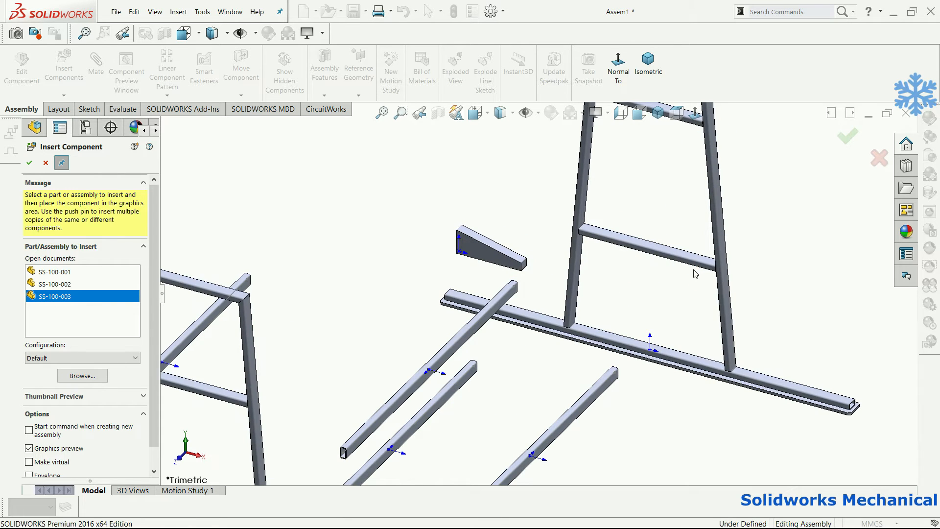
scroll(710, 282, up, 4)
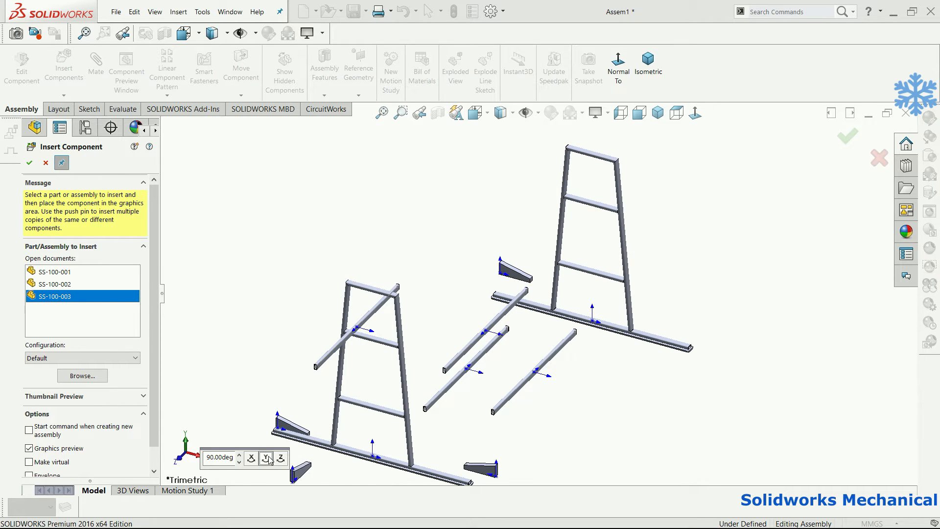
click(713, 294)
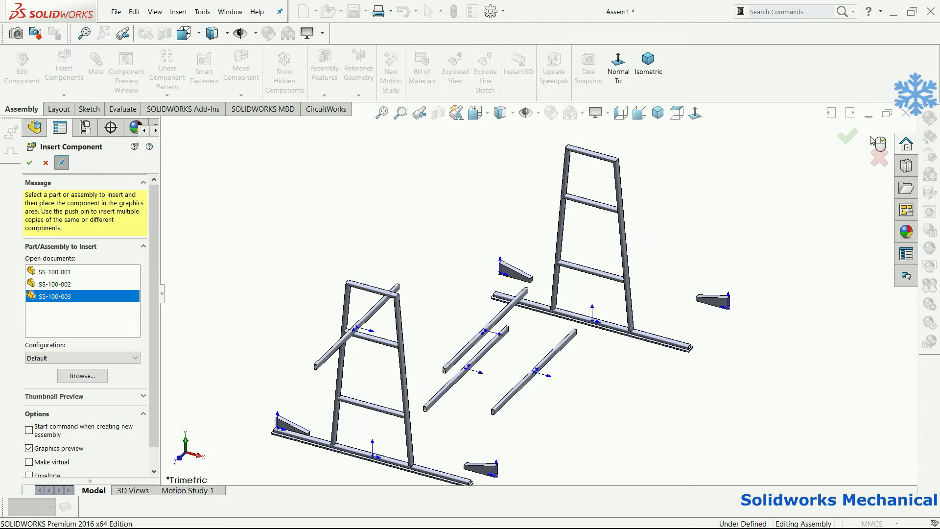
key(Escape)
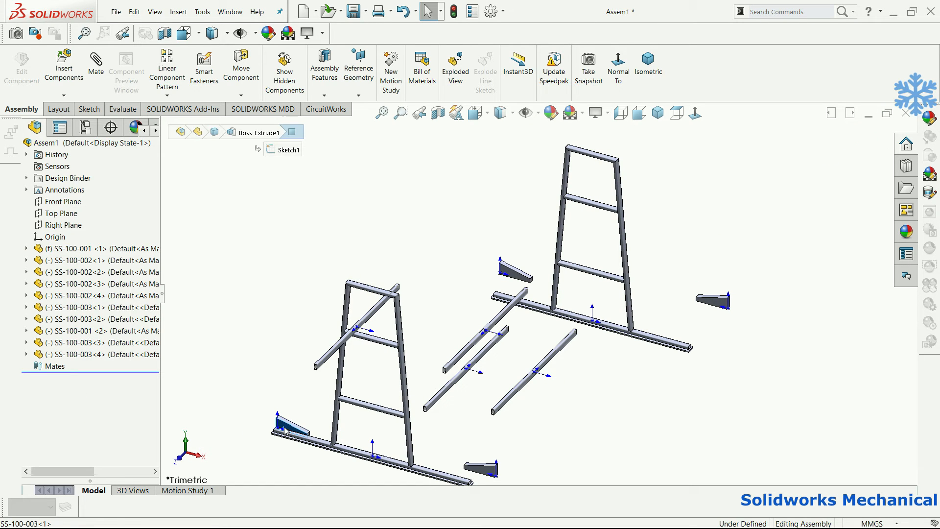
Step: Open the first SS-100-003 block's Sketch1 for editing and save the assembly as SS-100-0001 in the Stone Slab A- Frame folder
click(26, 307)
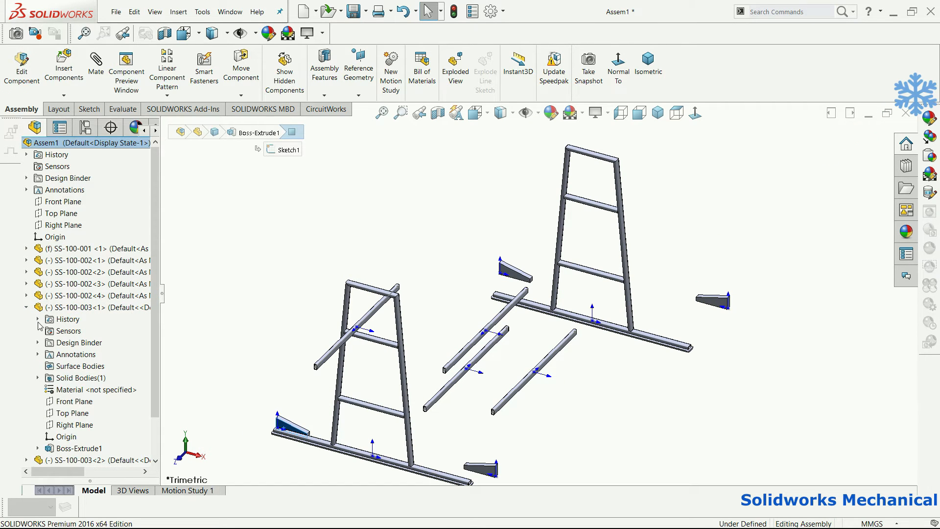
click(79, 460)
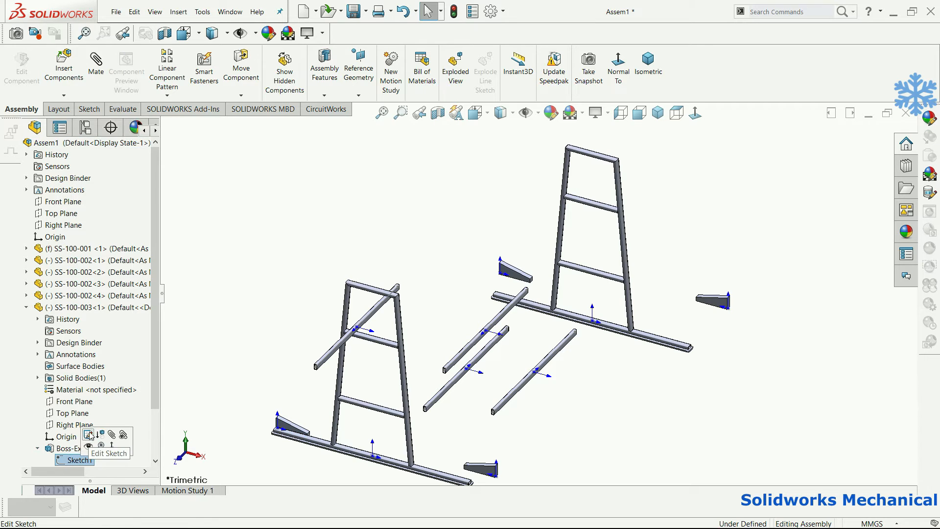
click(123, 434)
click(545, 284)
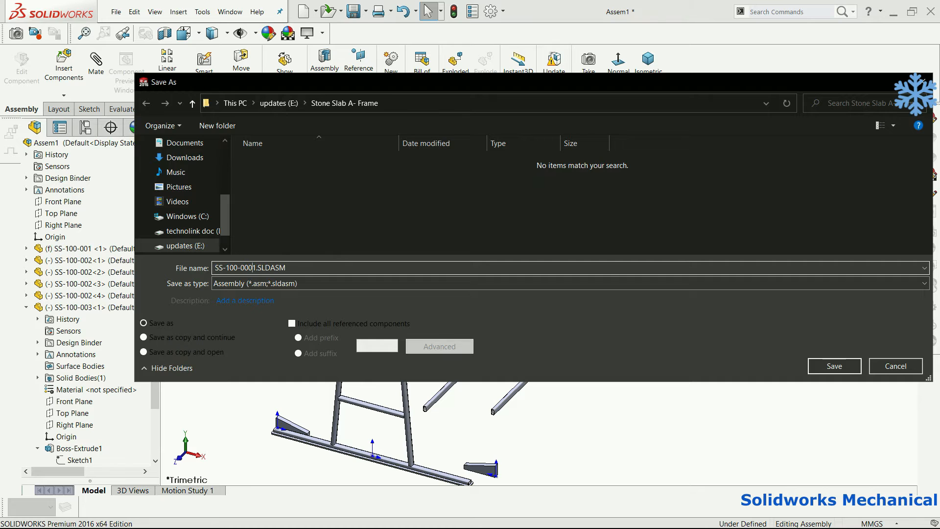
click(815, 371)
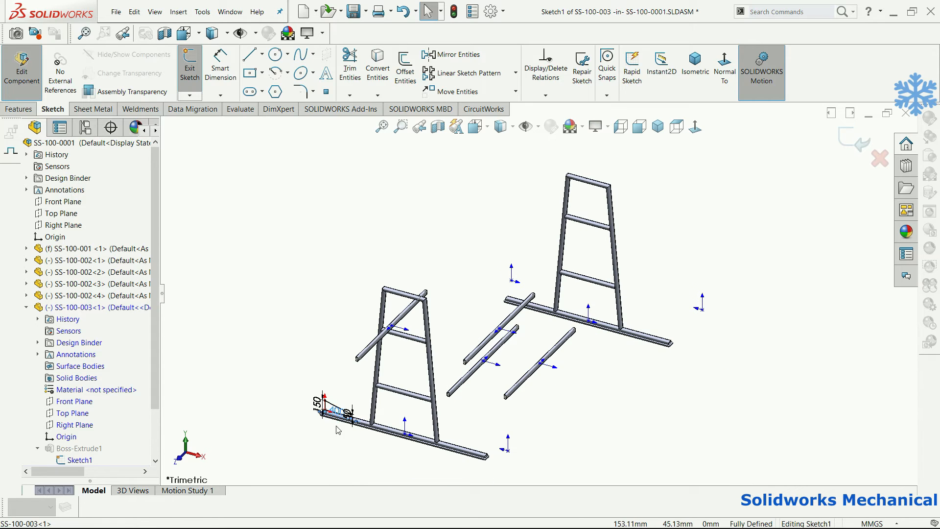
Step: Set the block profile's bottom edge length to 600 mm and exit the sketch
double_click(334, 443)
key(Escape)
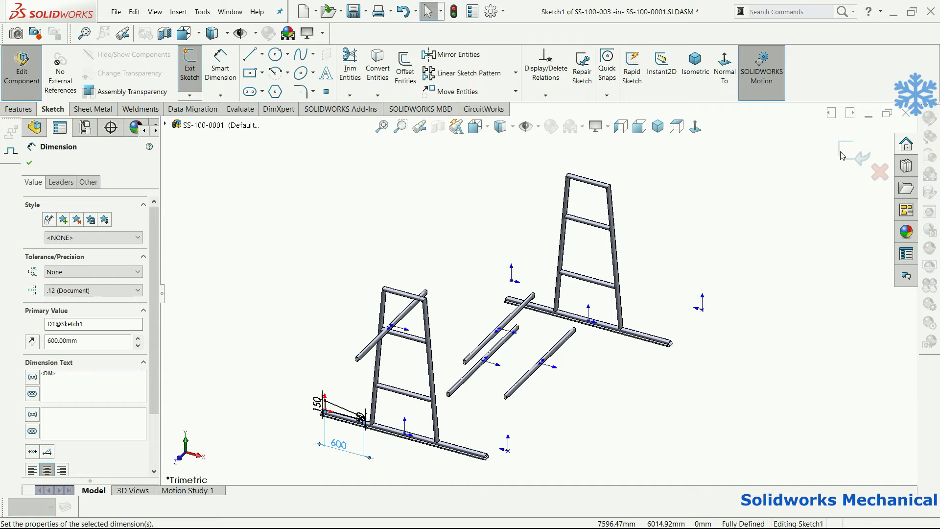
click(489, 391)
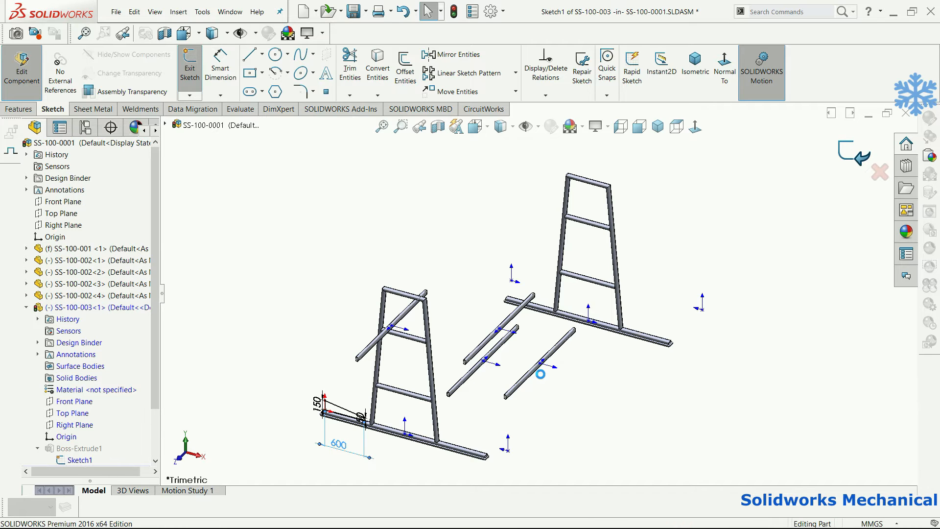
Step: Finish editing the SS-100-003 block in context and return to the top-level assembly
mouse_move(491, 326)
middle_down()
mouse_move(455, 310)
mouse_move(507, 323)
middle_up()
scroll(506, 313, down, 2)
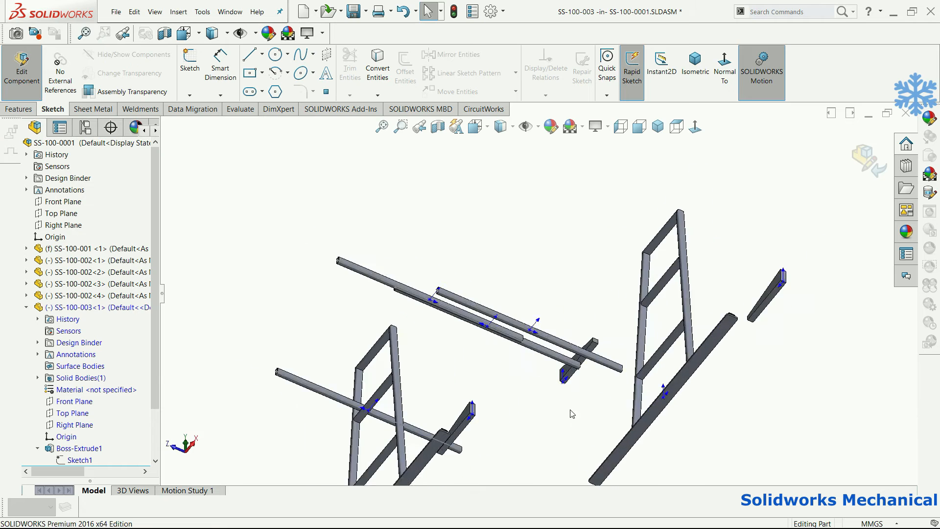
scroll(569, 411, down, 3)
click(683, 443)
scroll(397, 274, up, 8)
scroll(399, 245, down, 7)
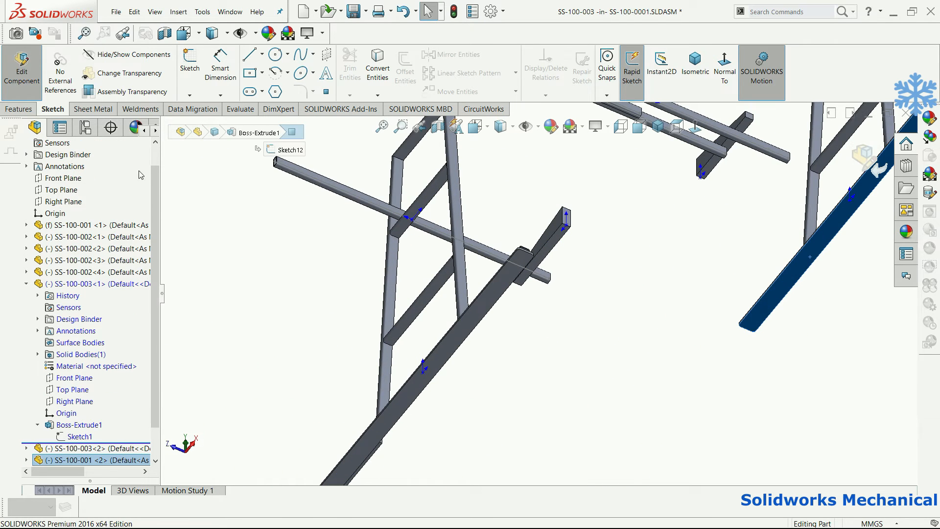
click(28, 109)
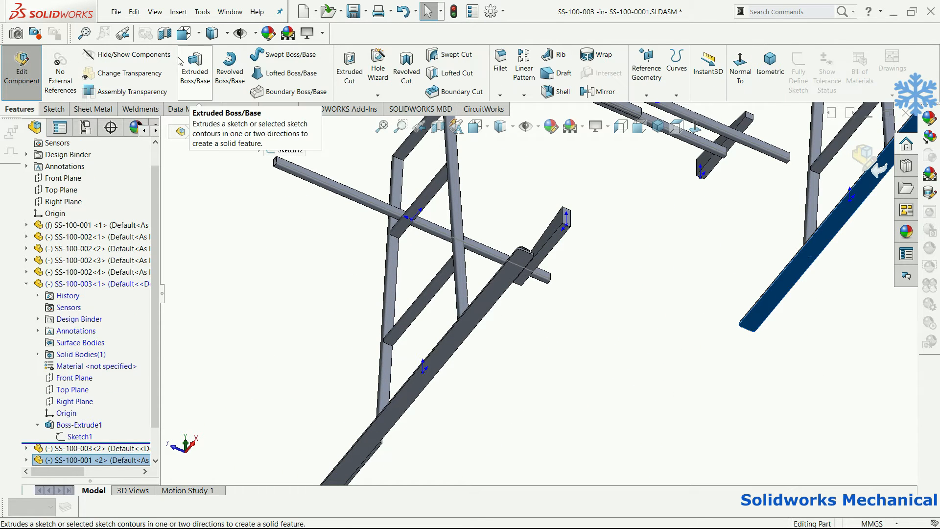
click(861, 155)
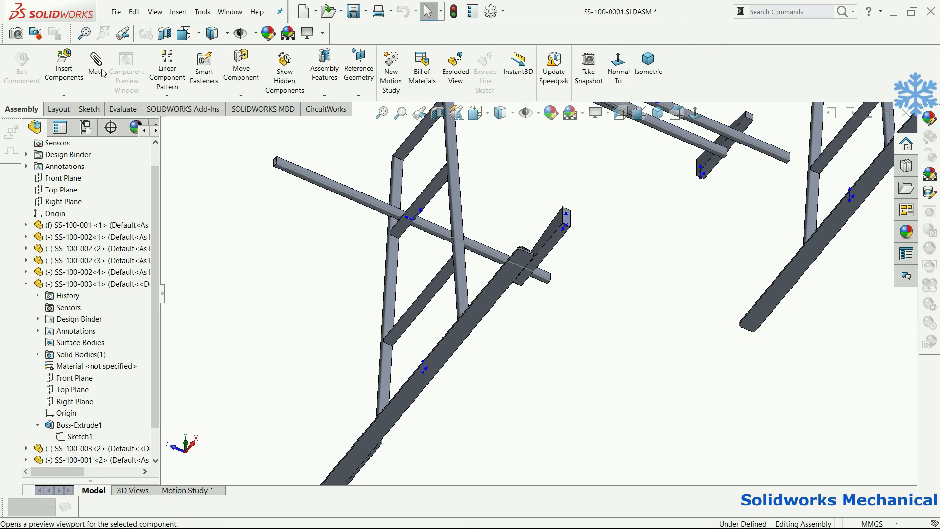
Step: Mate the base plate undersides of the two SS-100-001 frames coincident
click(503, 281)
click(767, 310)
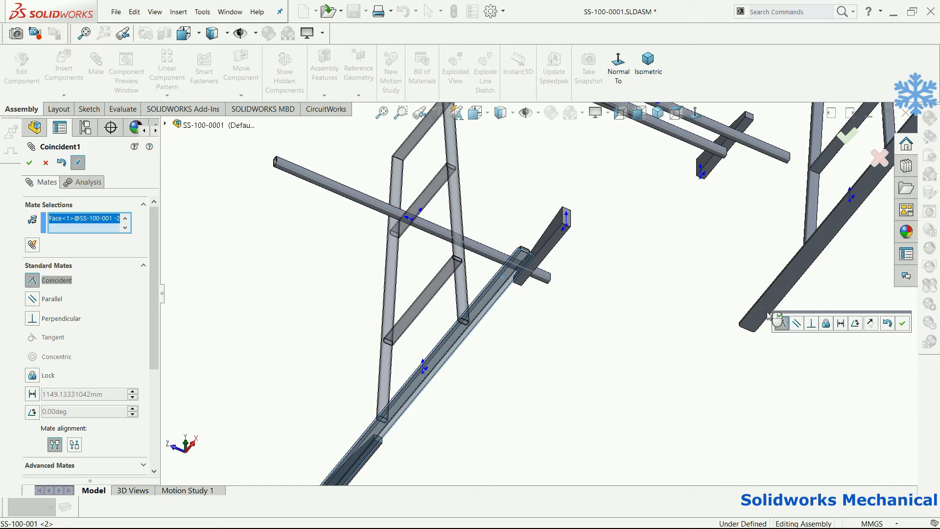
key(Return)
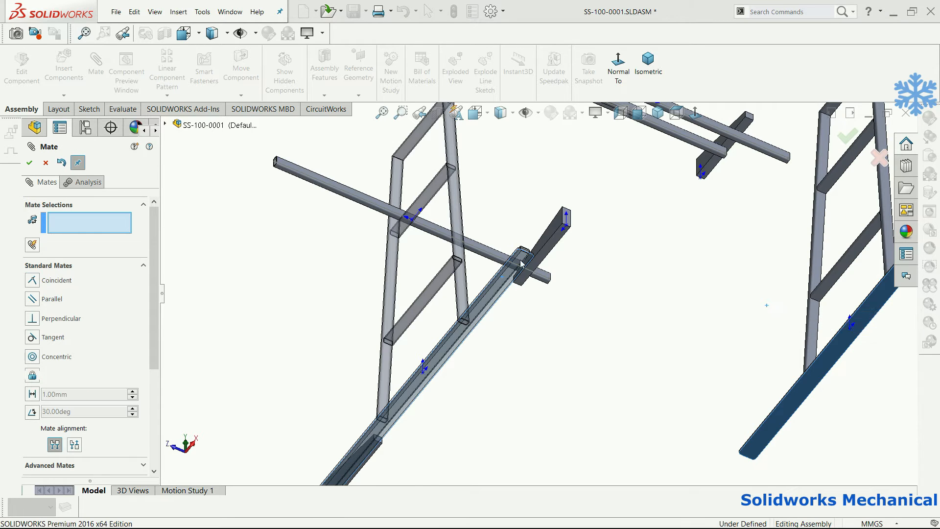
Step: Add a coincident mate between the matching base end faces of the two SS-100-001 frames
scroll(520, 247, down, 8)
click(538, 252)
scroll(594, 289, up, 10)
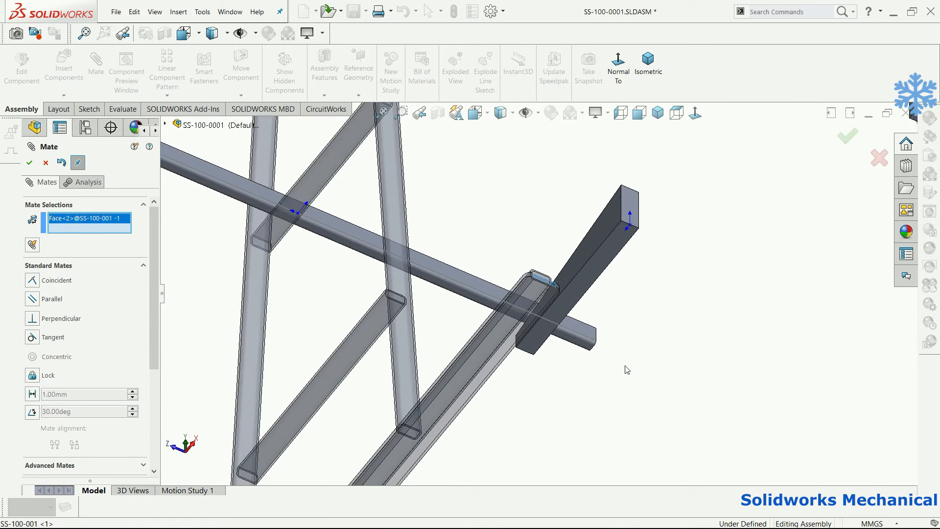
scroll(683, 313, down, 7)
scroll(641, 293, down, 3)
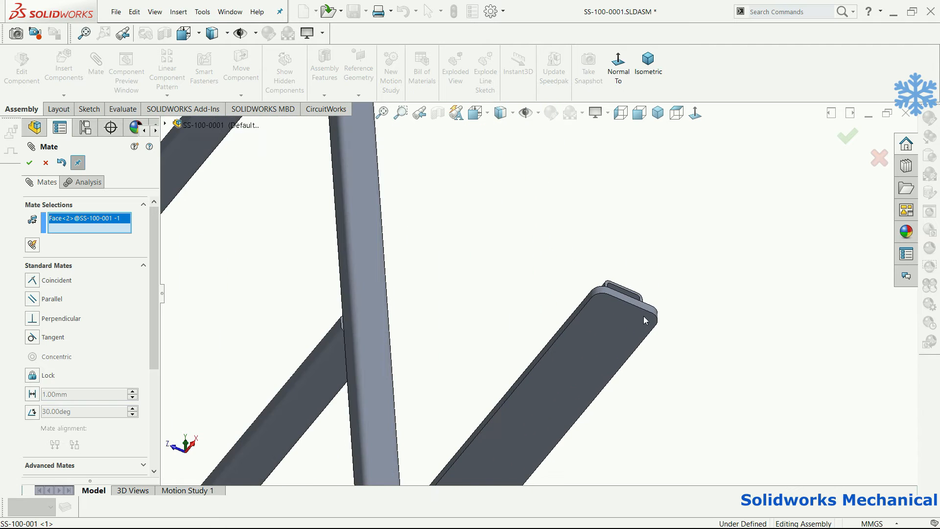
click(636, 306)
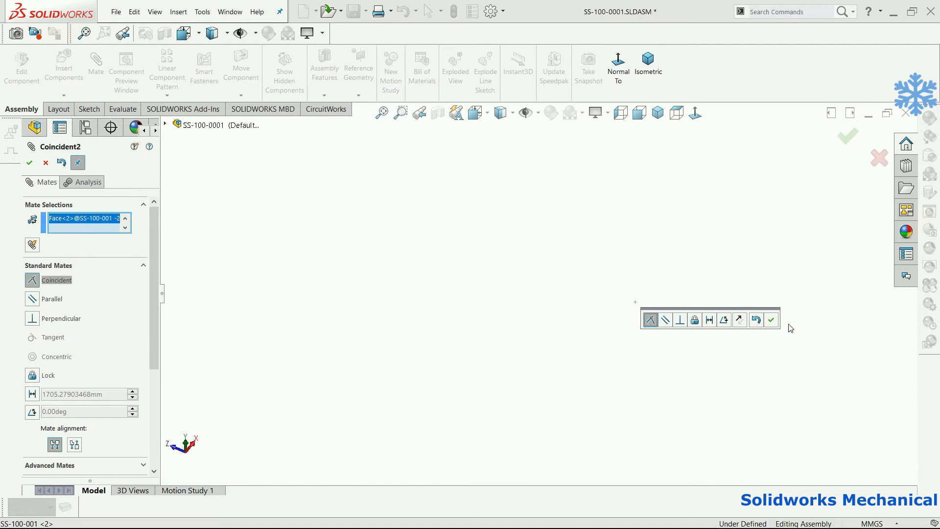
key(Return)
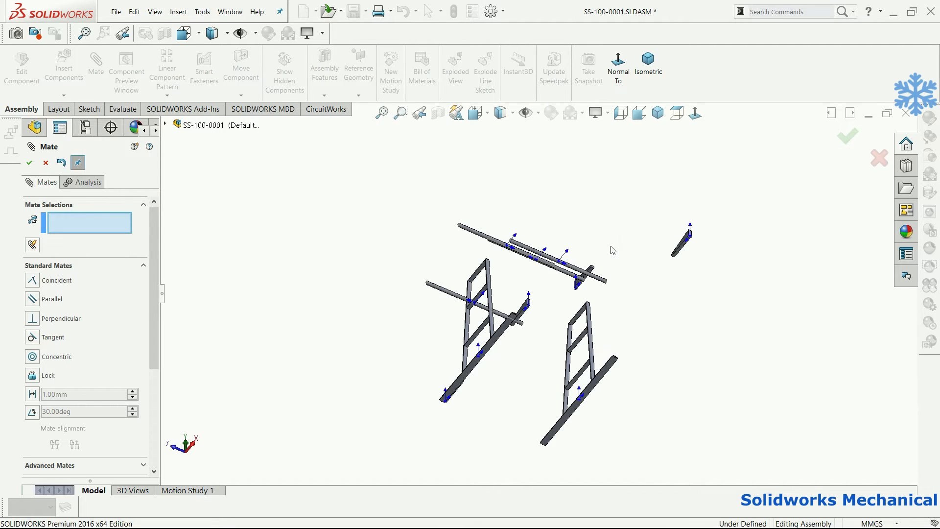
Step: Mate the tall end face of the second SS-100-003 block coincident with the first frame's base tube end face
key(ctrl+4)
scroll(544, 336, down, 10)
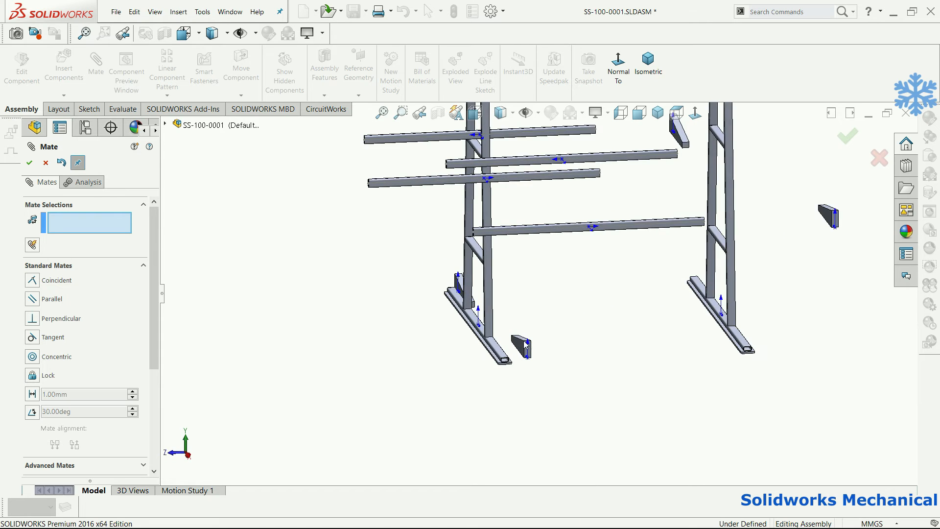
click(544, 338)
scroll(470, 373, down, 8)
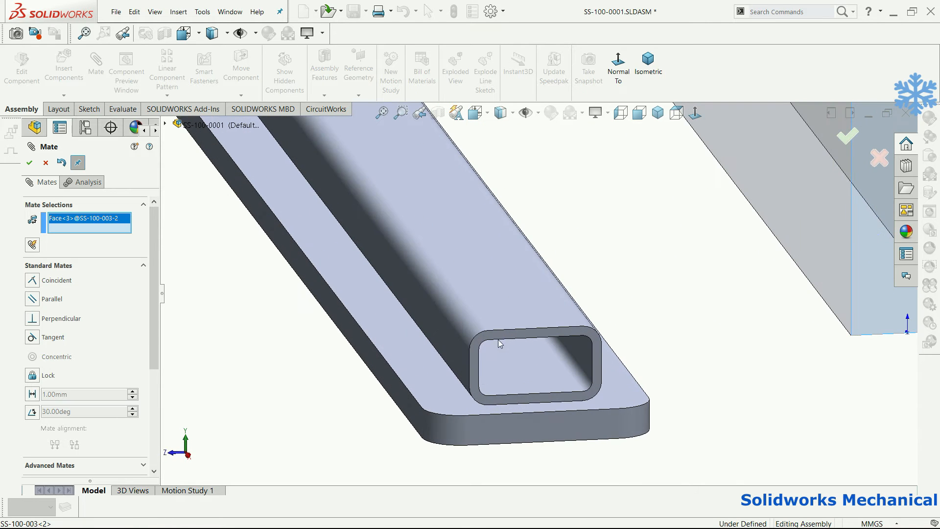
click(509, 337)
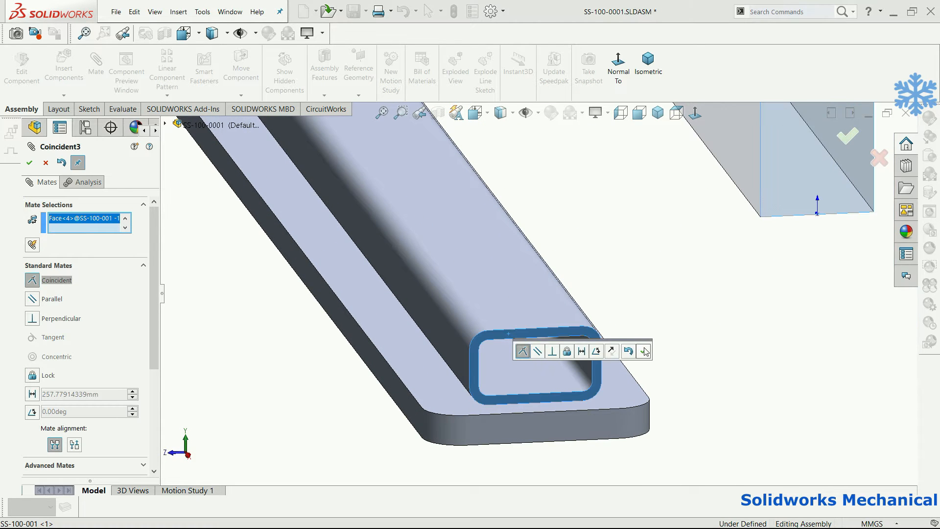
scroll(734, 267, up, 12)
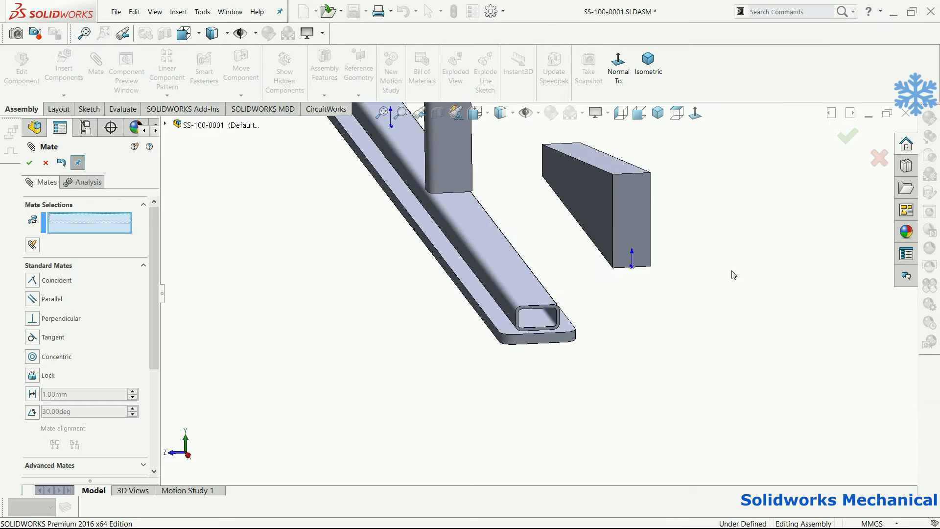
Step: Move the second SS-100-003 block over the first frame's base tube and mate its side face coincident with the tube's side face
key(Escape)
drag(570, 268, 524, 283)
key(Escape)
middle_drag(531, 283, 527, 320)
scroll(498, 202, down, 4)
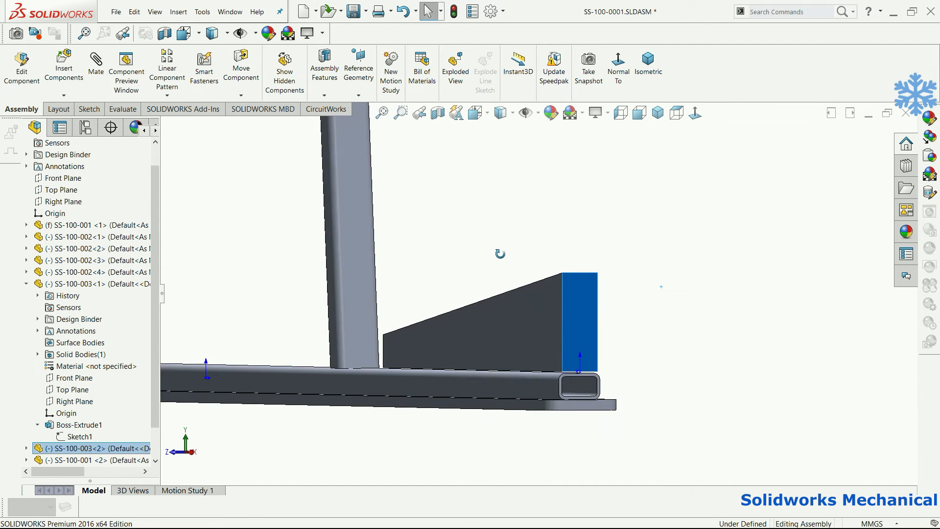
middle_drag(504, 254, 503, 314)
click(511, 372)
click(93, 78)
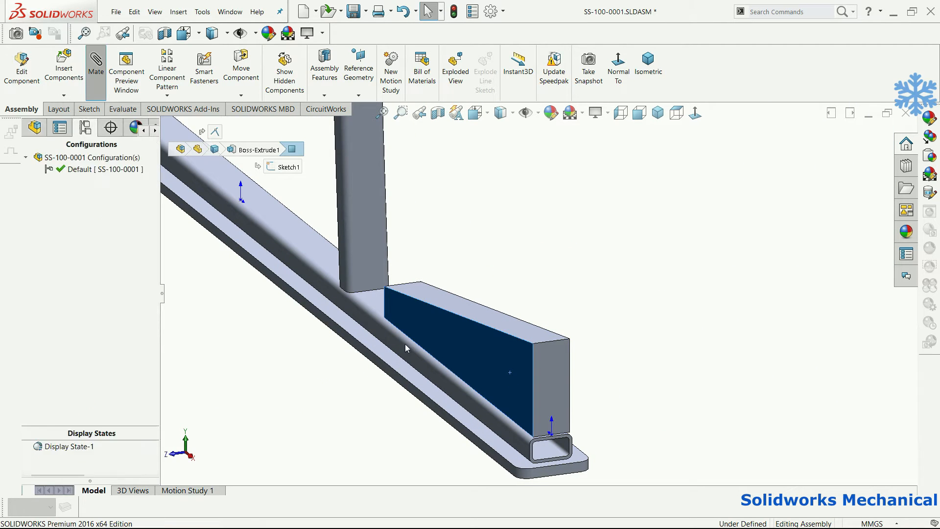
click(502, 431)
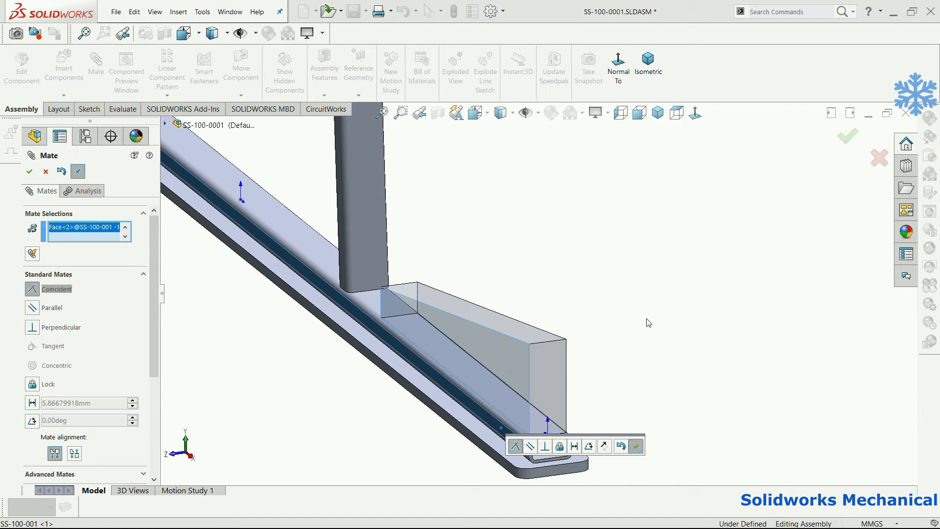
key(Return)
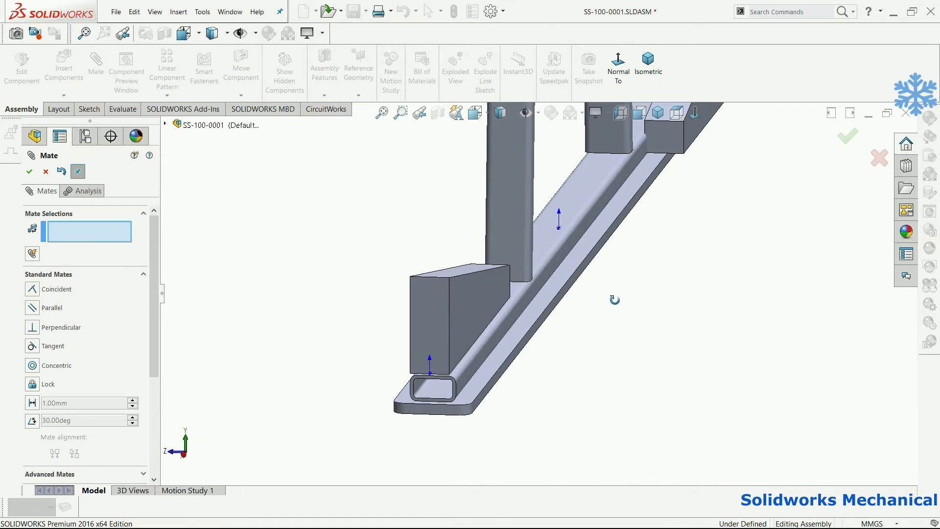
Step: Mate the side faces of the two SS-100-003 blocks on the first frame's base coincident
scroll(659, 364, up, 5)
scroll(316, 260, down, 4)
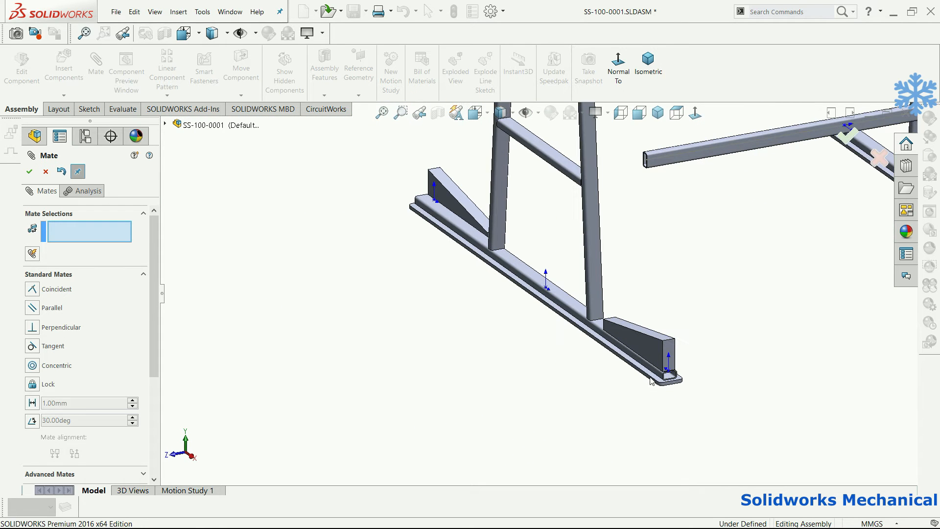
click(645, 343)
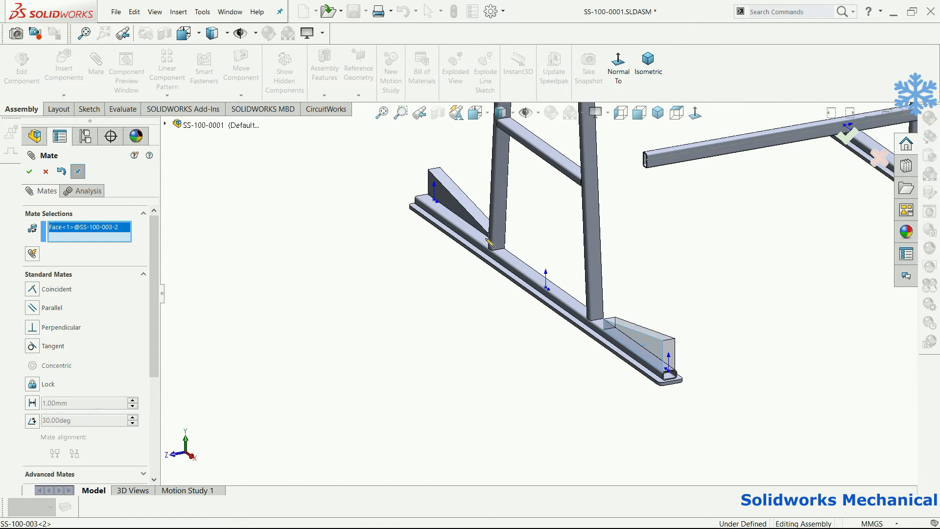
click(456, 210)
key(Return)
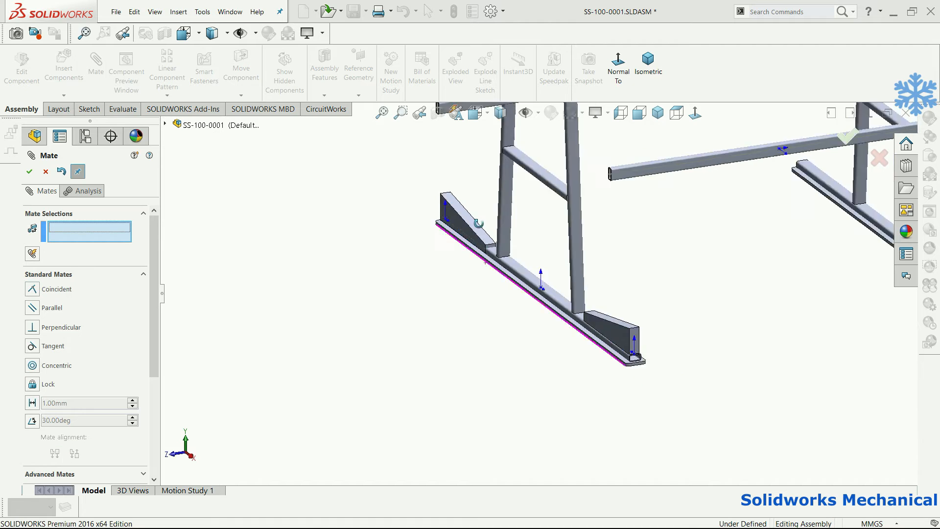
Step: Mate the bottom face of the first SS-100-003 block coincident with the top face of the first frame's base tube
scroll(427, 158, down, 6)
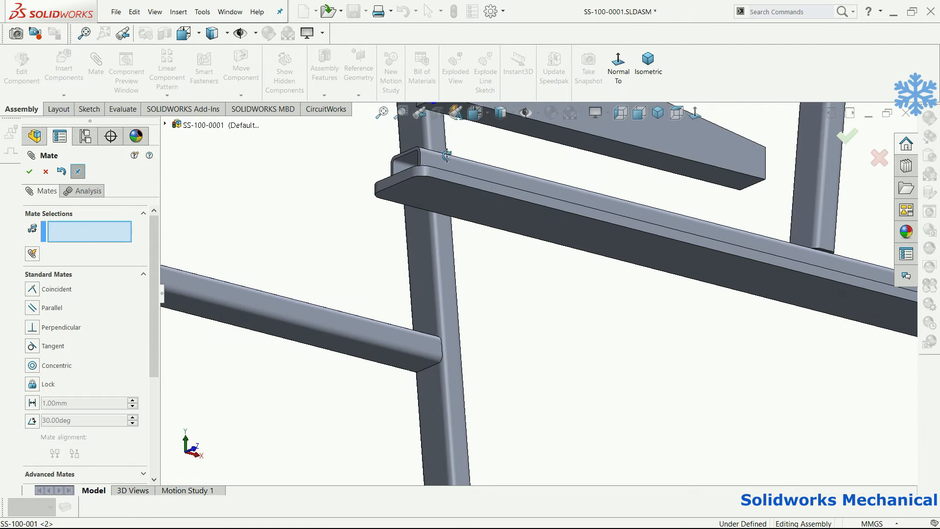
middle_drag(587, 274, 670, 390)
scroll(724, 427, up, 5)
scroll(721, 418, down, 5)
click(578, 271)
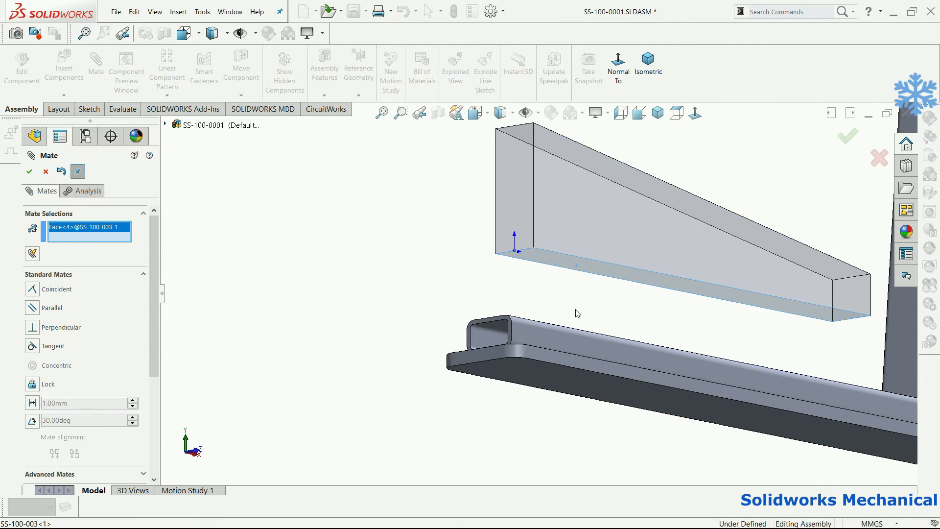
middle_drag(577, 311, 573, 367)
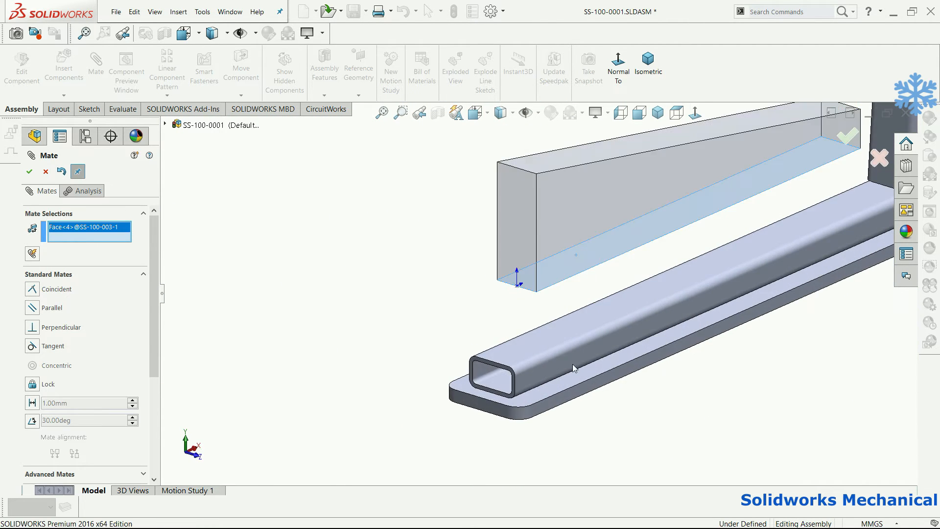
click(582, 333)
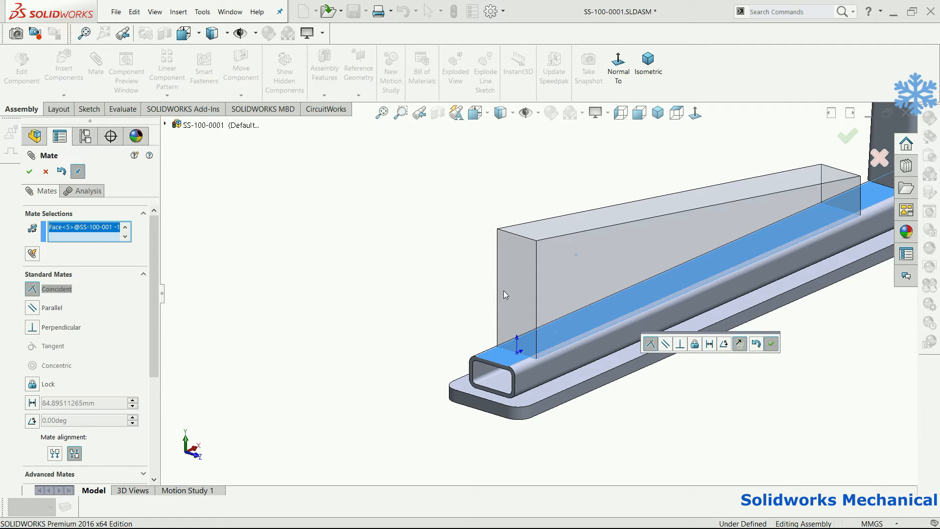
key(Return)
Step: Mate the tall end face of the first SS-100-003 block coincident with the adjacent base tube end face
click(513, 328)
scroll(512, 333, down, 2)
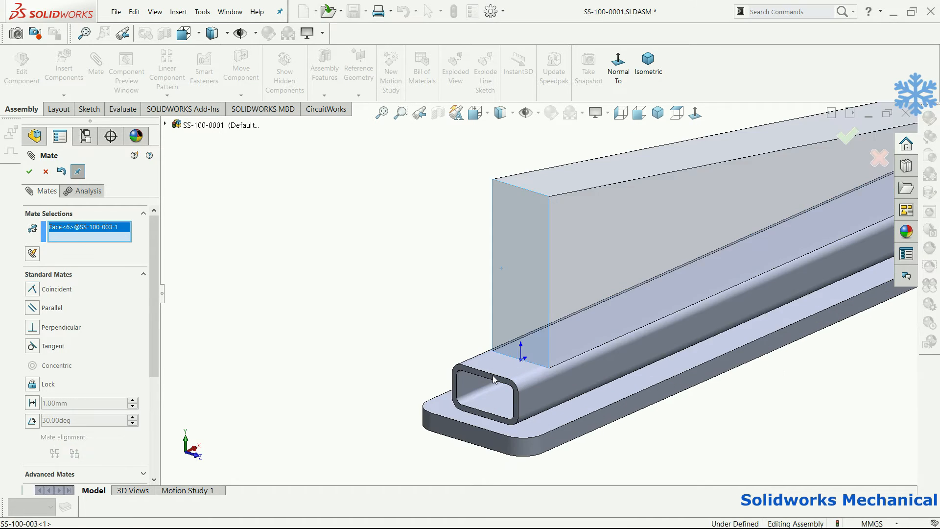
click(490, 375)
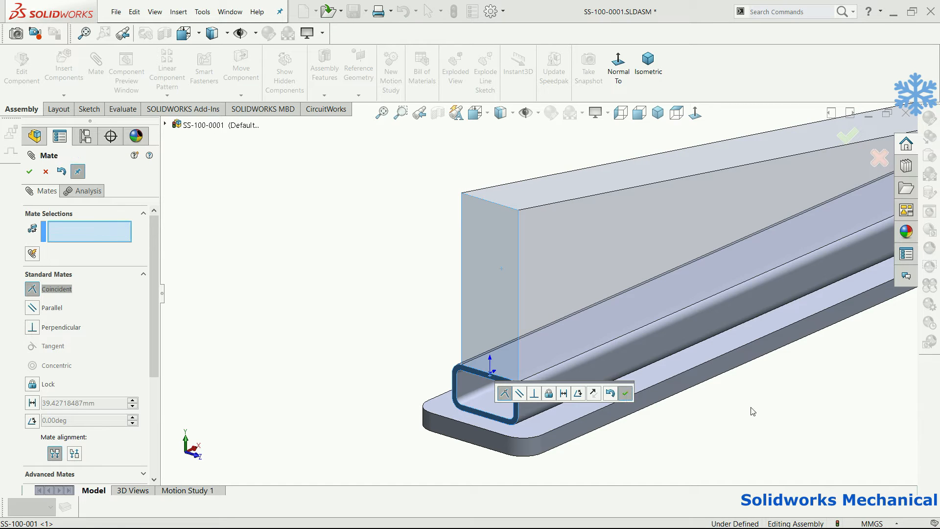
key(Return)
Step: Align the near ends of the first and third SS-100-002 tubes with a coincident mate between their end faces
key(f)
middle_drag(670, 342, 490, 298)
scroll(455, 282, down, 8)
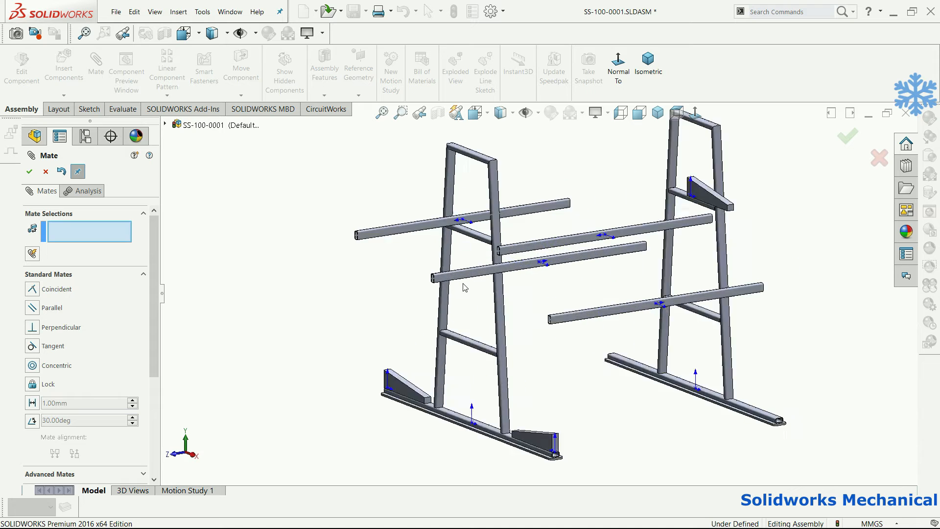
scroll(262, 208, down, 4)
scroll(281, 203, down, 3)
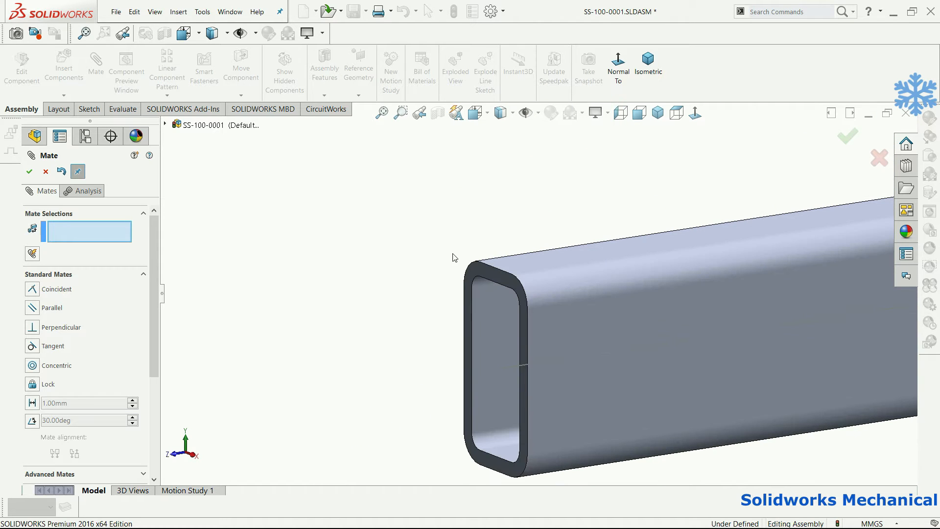
click(475, 277)
scroll(577, 293, up, 6)
scroll(576, 307, down, 4)
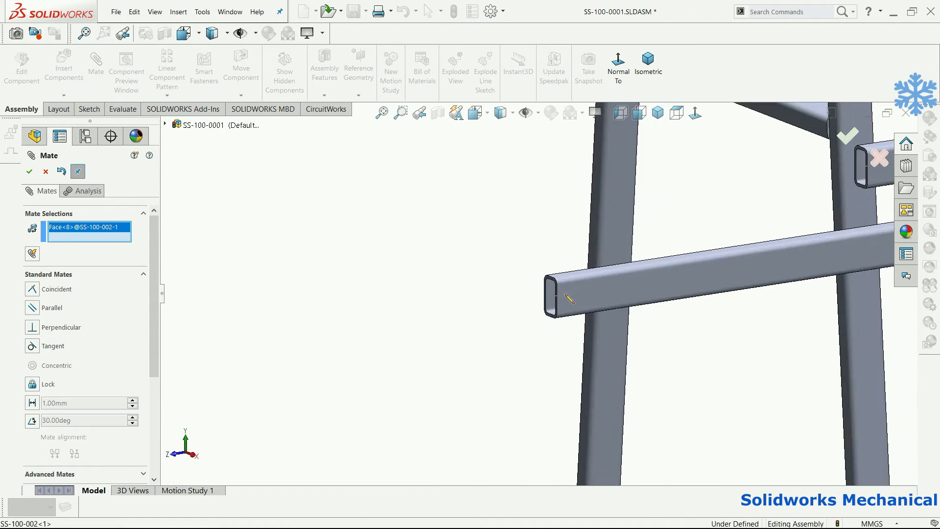
scroll(575, 308, down, 5)
click(504, 245)
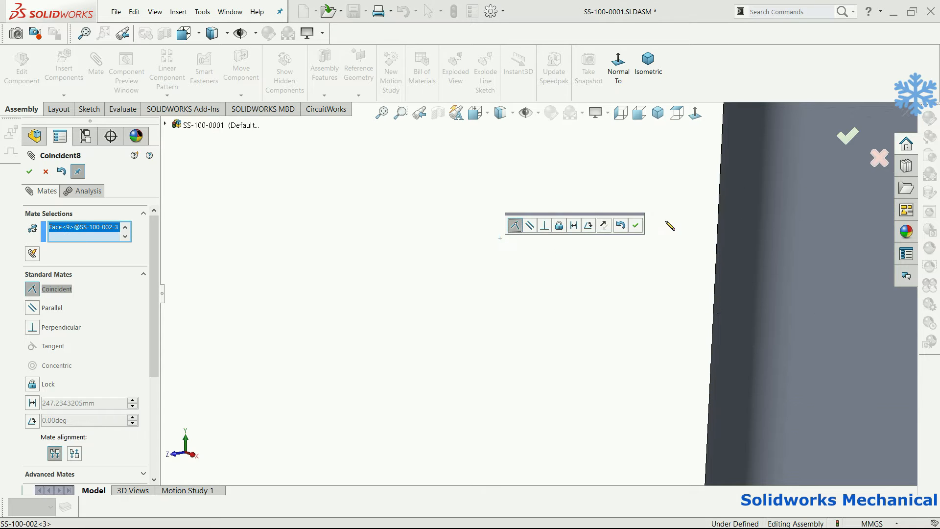
click(636, 226)
Step: Mate the near end faces of the third and fourth SS-100-002 tubes coincident
scroll(641, 299, up, 6)
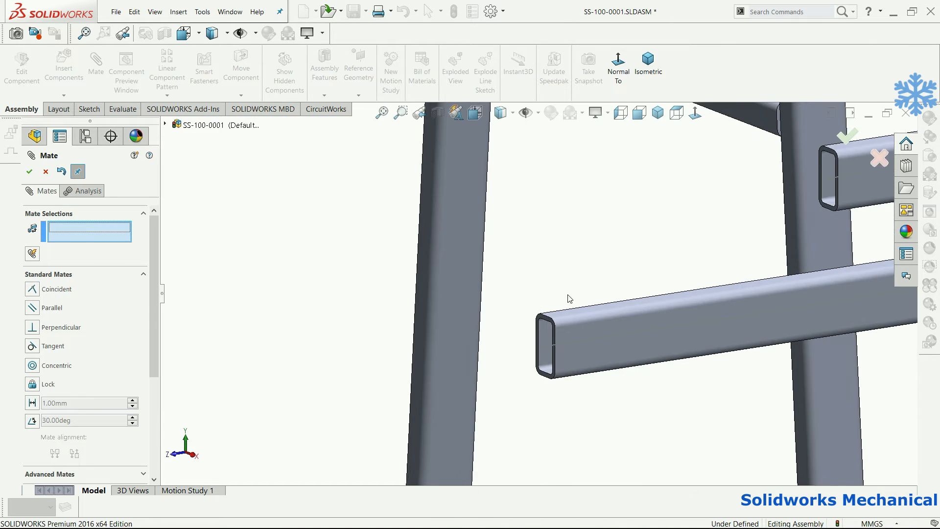
scroll(527, 350, down, 5)
click(509, 353)
scroll(602, 262, up, 6)
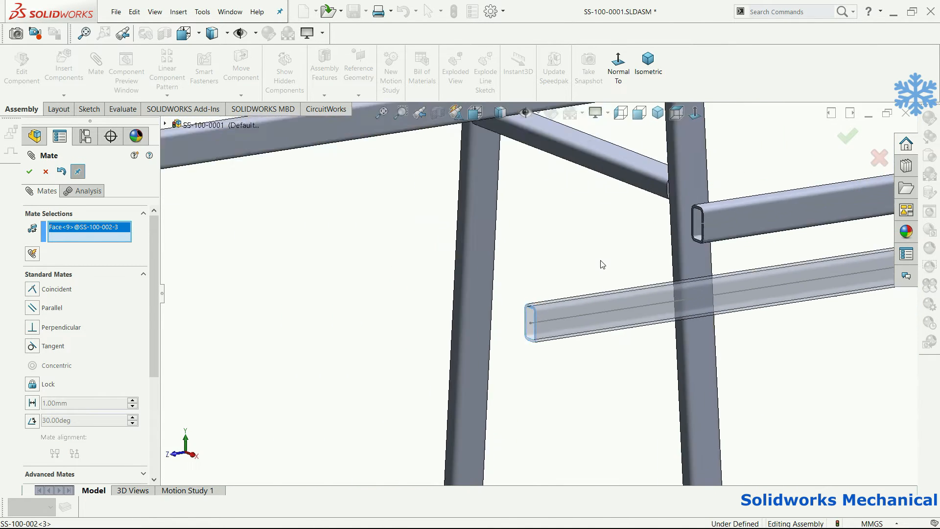
scroll(641, 357, down, 3)
scroll(641, 360, down, 5)
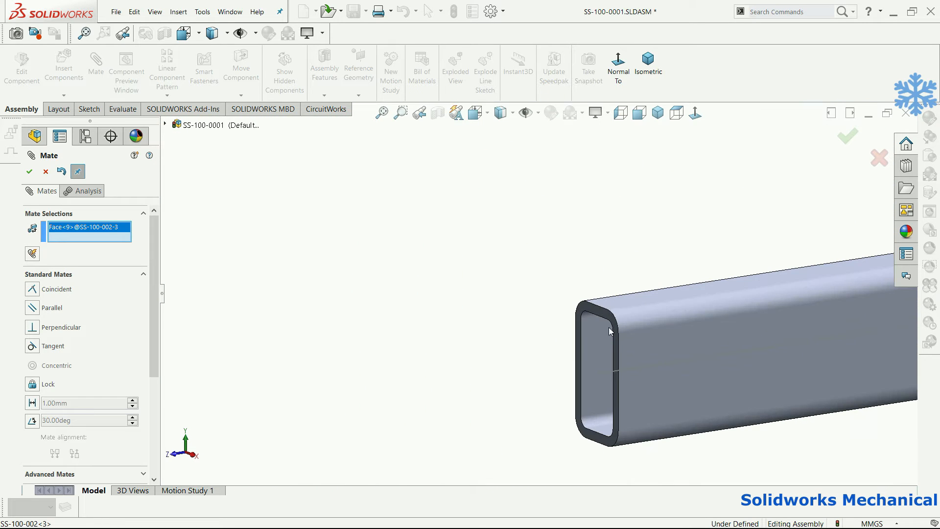
click(586, 308)
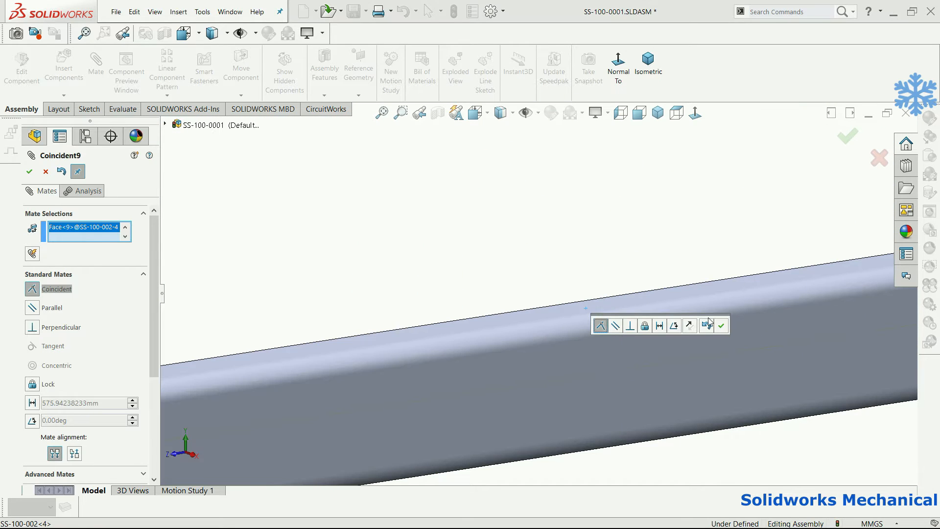
click(709, 325)
Step: Mate the near end faces of the second and third SS-100-002 tubes coincident
scroll(544, 264, up, 8)
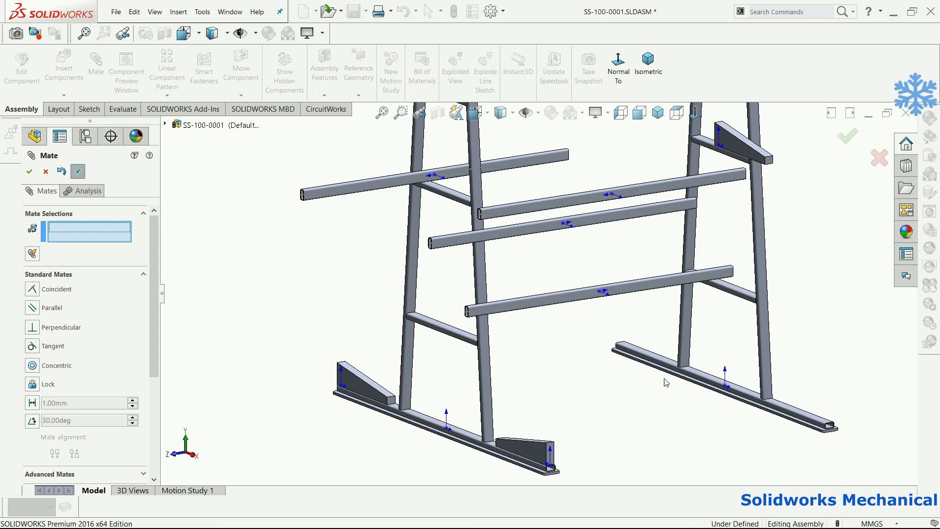
middle_drag(436, 255, 509, 201)
scroll(498, 192, down, 15)
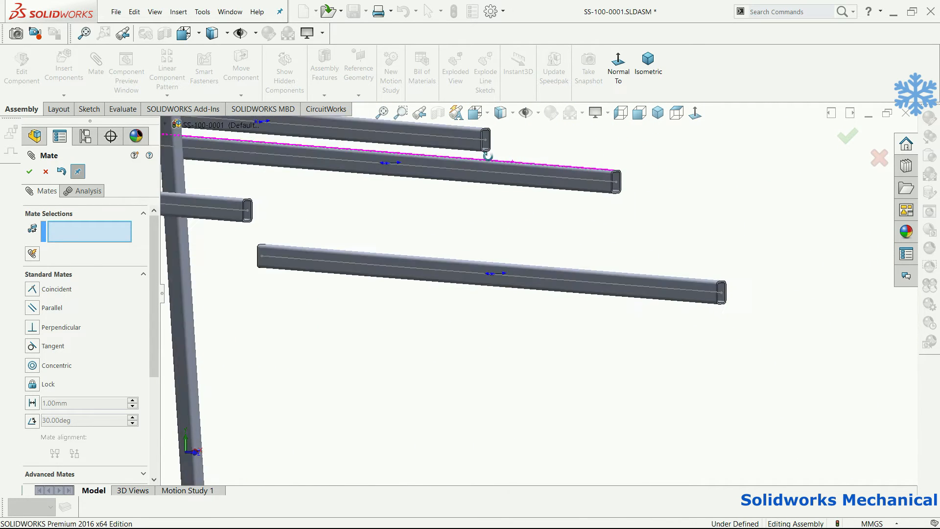
scroll(515, 250, down, 3)
click(516, 271)
scroll(517, 271, up, 6)
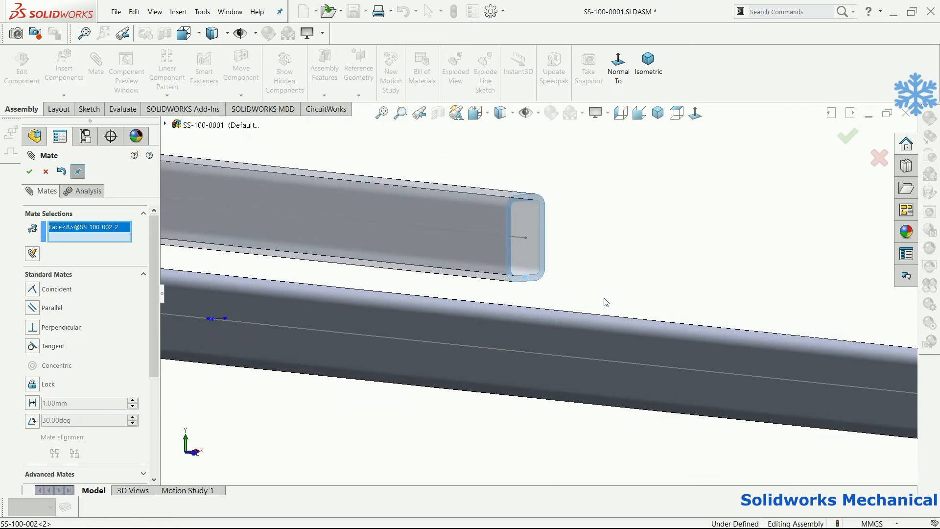
scroll(587, 275, down, 10)
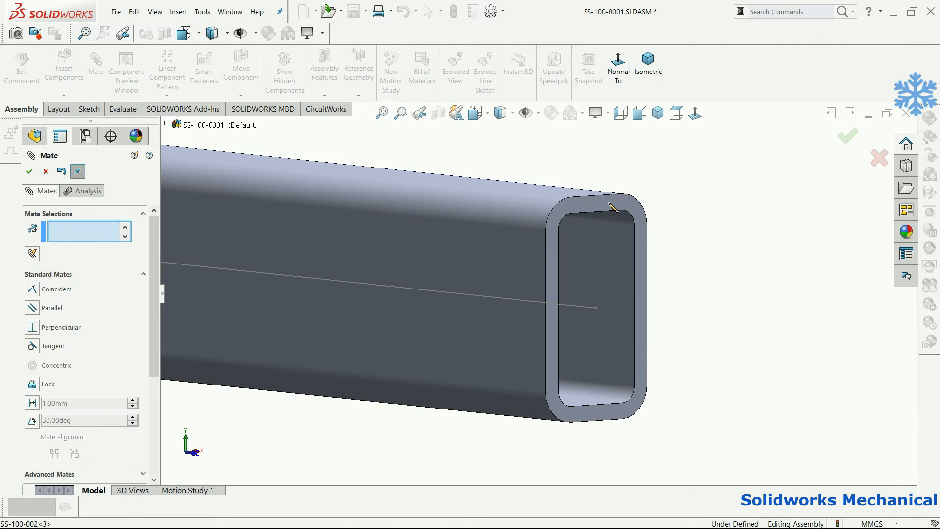
click(610, 204)
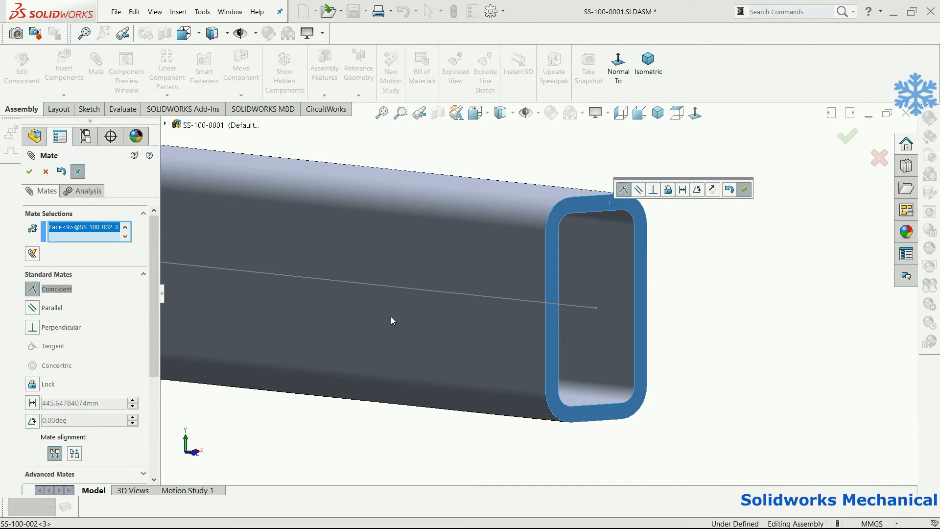
key(Return)
scroll(380, 318, up, 10)
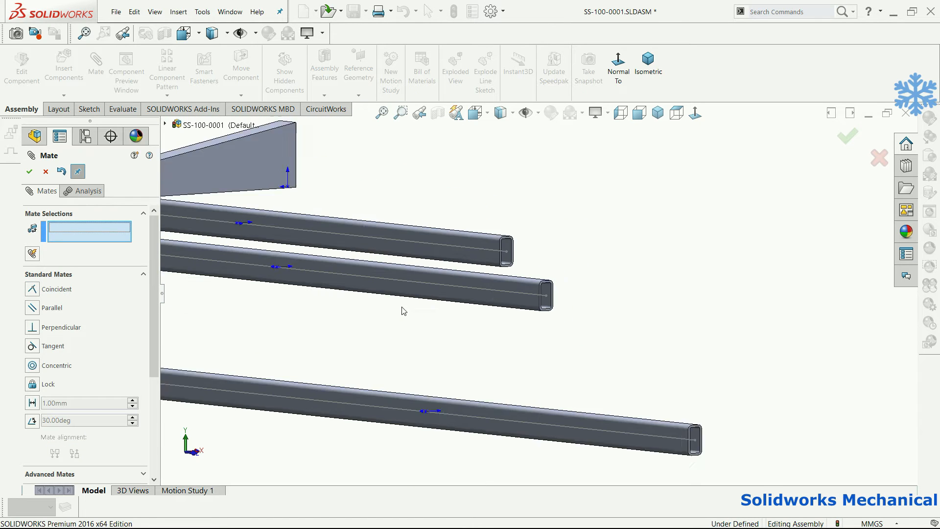
Step: Mate the bottom face of the third SS-100-003 block coincident with the top face of the second frame's base tube
middle_drag(353, 302, 333, 300)
scroll(554, 272, up, 2)
middle_drag(554, 273, 485, 244)
scroll(681, 255, down, 6)
click(562, 266)
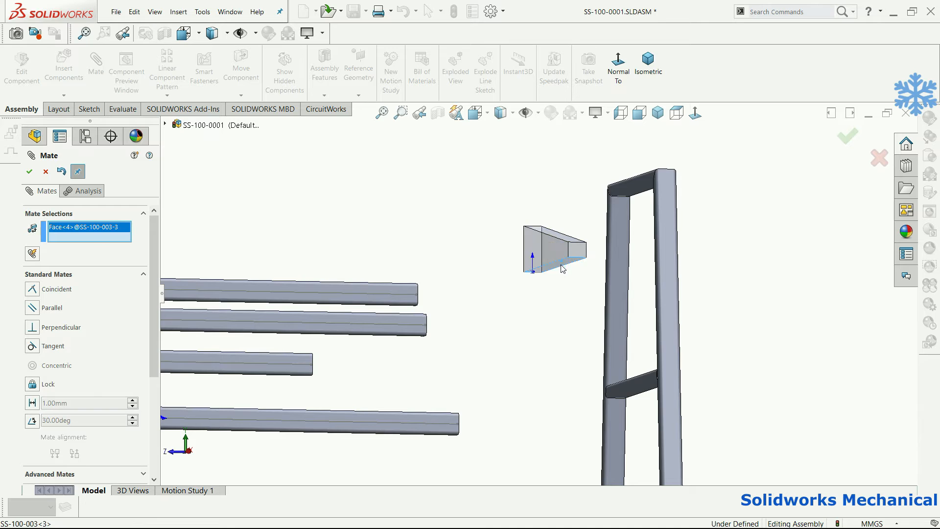
scroll(562, 266, down, 5)
middle_drag(561, 265, 544, 336)
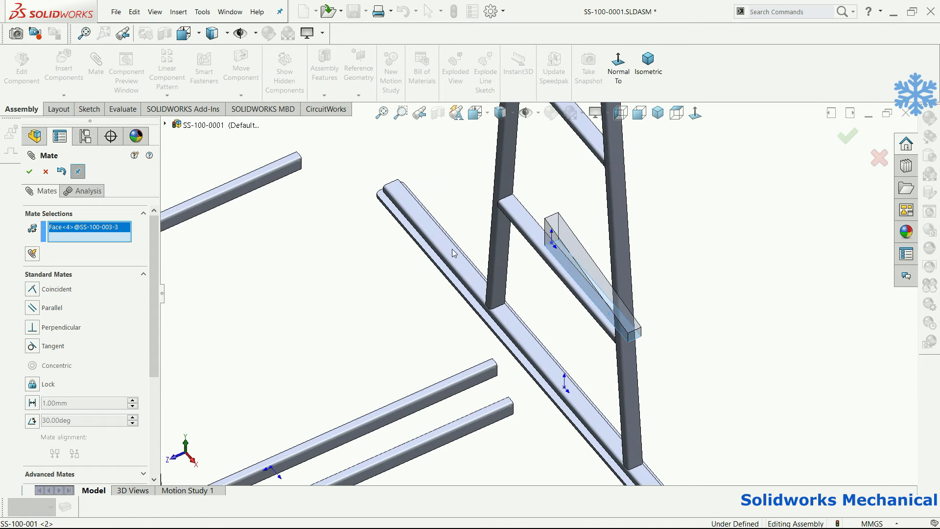
click(454, 254)
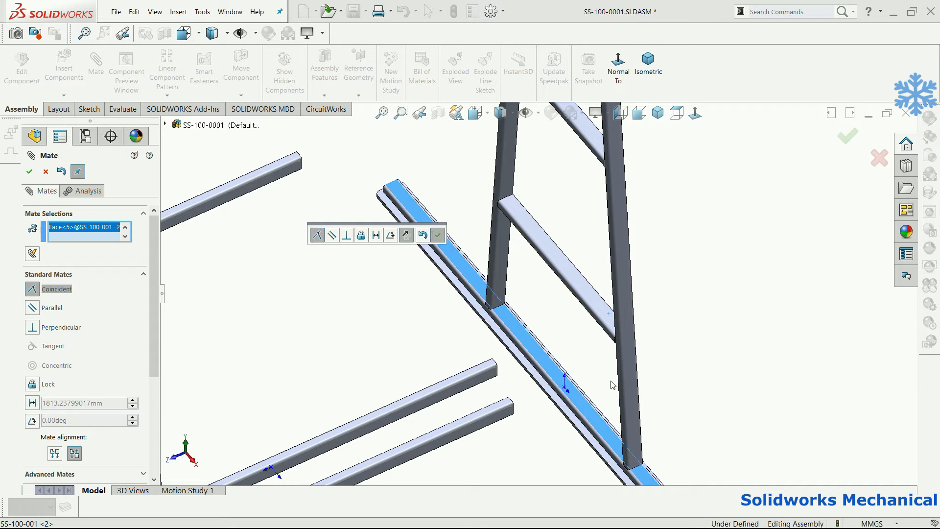
Step: Mate the bottom face of the fourth SS-100-003 block coincident with the top face of the second frame's base tube
scroll(653, 367, up, 4)
middle_drag(688, 413, 672, 228)
scroll(673, 228, down, 5)
click(671, 204)
scroll(612, 318, up, 5)
middle_drag(621, 342, 476, 413)
scroll(477, 413, down, 8)
click(522, 235)
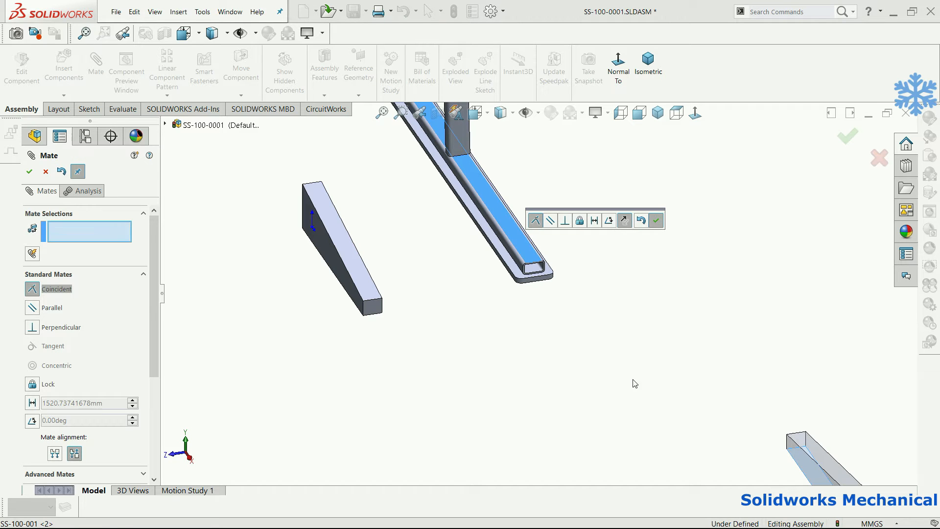
key(Return)
Step: Align the fourth SS-100-003 block with the second one using a coincident mate between their tall end faces
click(722, 414)
scroll(578, 390, up, 5)
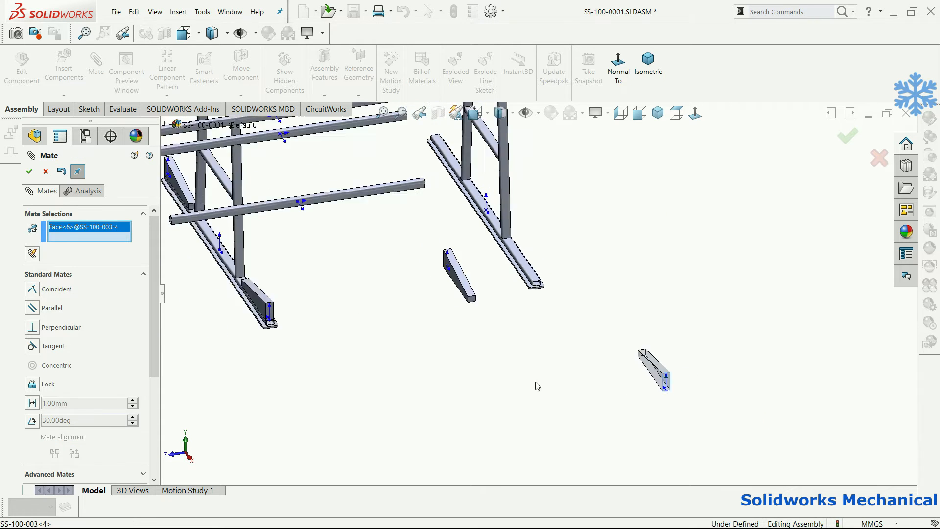
scroll(445, 304, down, 9)
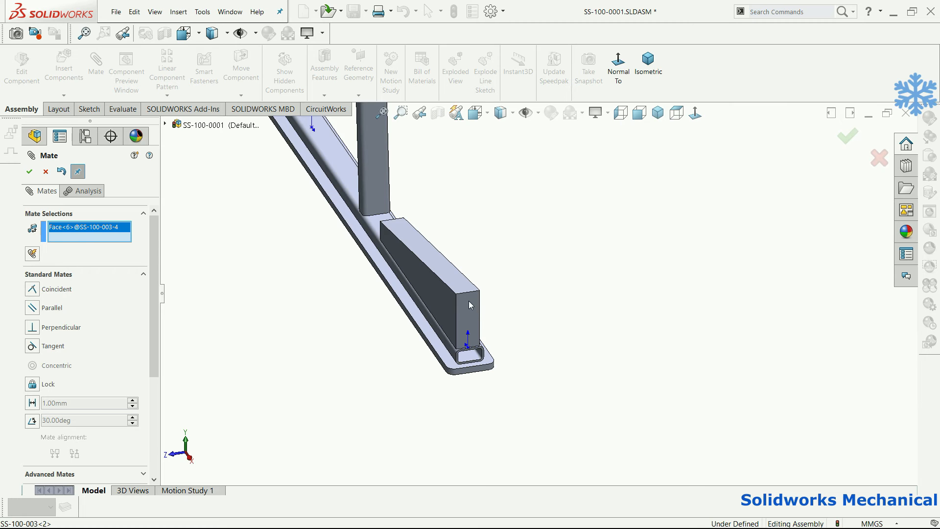
click(468, 300)
key(Return)
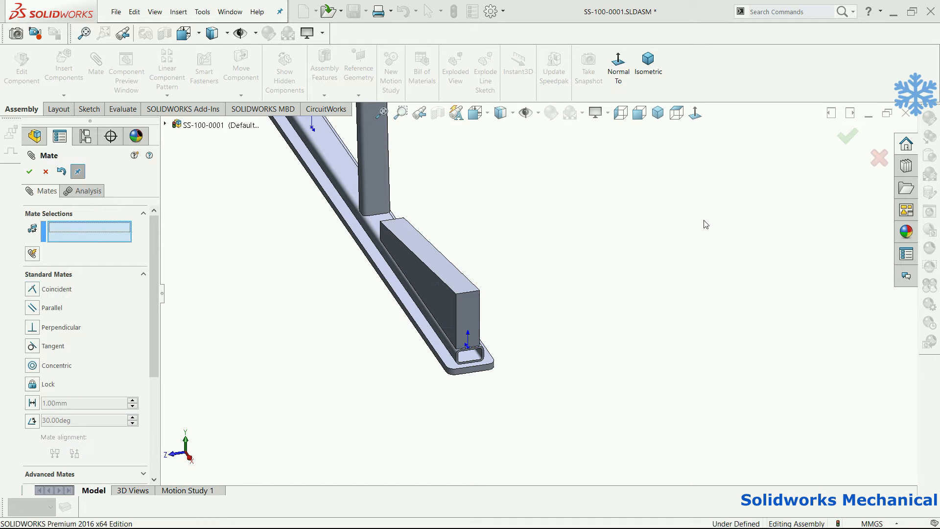
Step: Mate the tall end face of the third SS-100-003 block coincident with the adjacent end face of the second frame's base tube
scroll(705, 225, up, 6)
scroll(528, 275, down, 8)
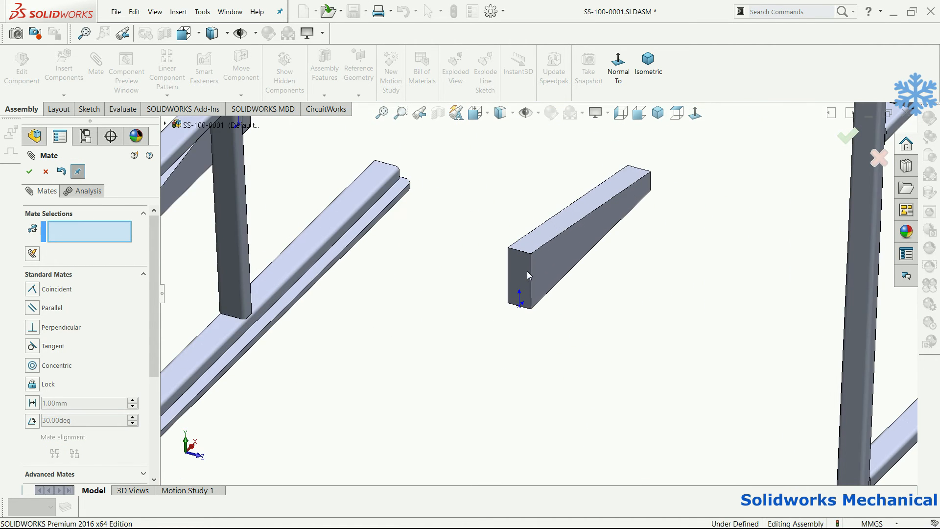
scroll(520, 286, up, 6)
scroll(568, 289, down, 10)
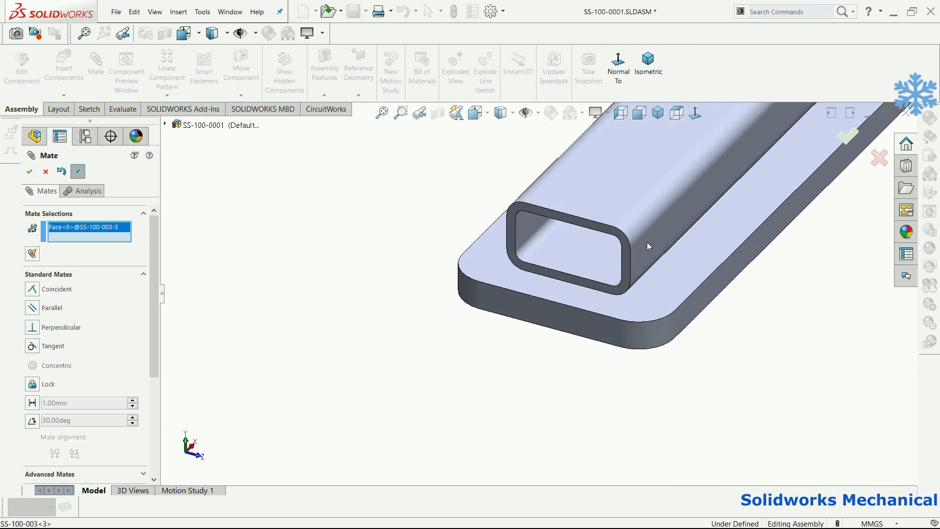
click(592, 274)
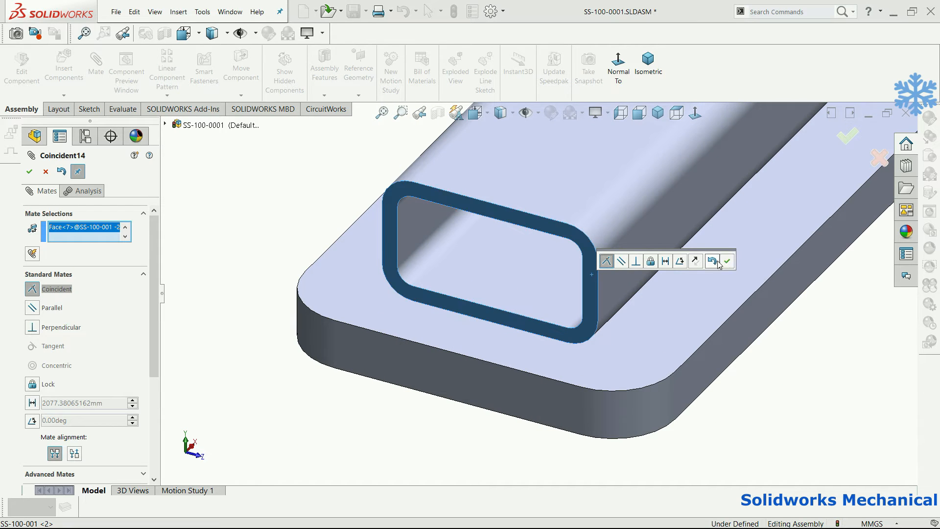
key(Return)
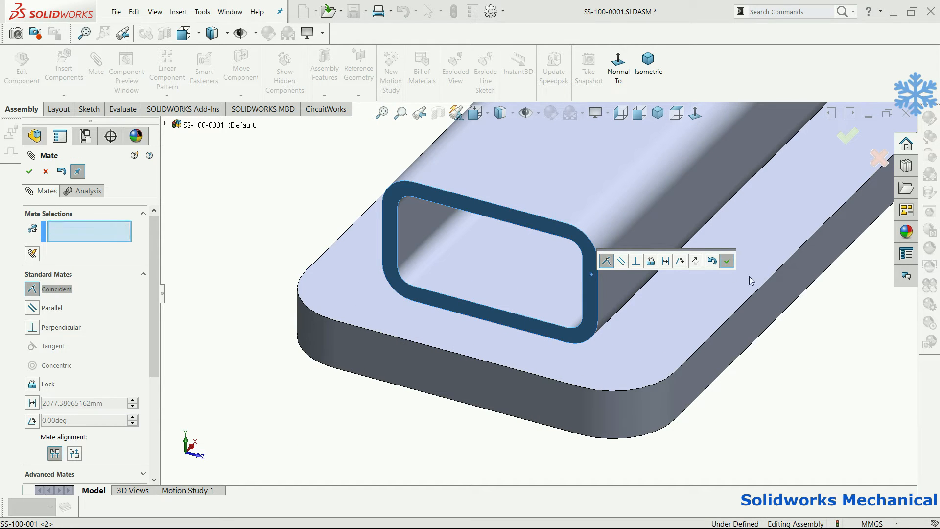
Step: Mate the side face of the third SS-100-003 block coincident with the side face of the second frame's base tube
scroll(749, 276, up, 6)
click(748, 283)
scroll(759, 241, up, 4)
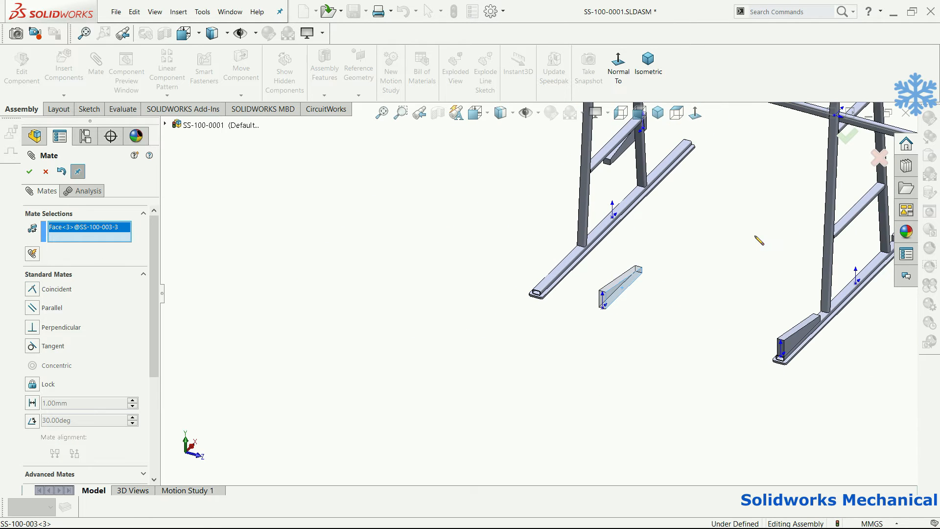
scroll(587, 255, down, 8)
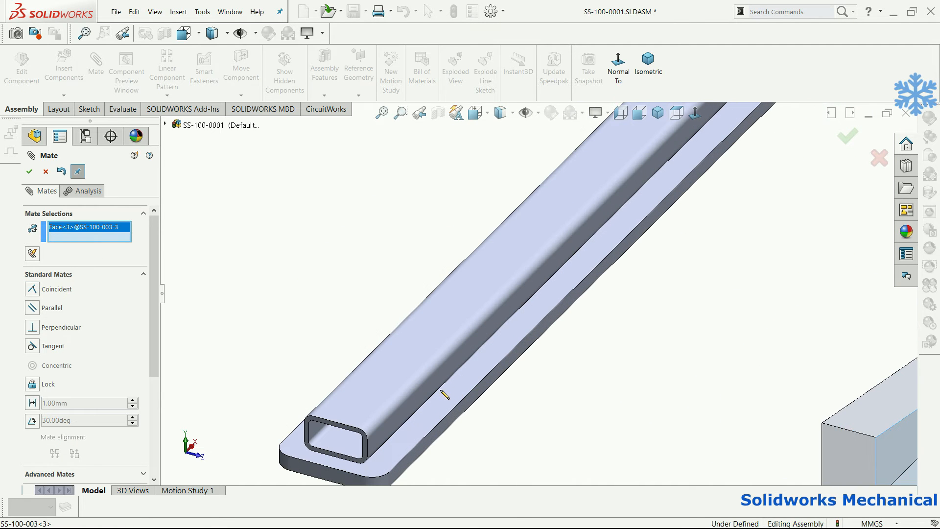
click(415, 405)
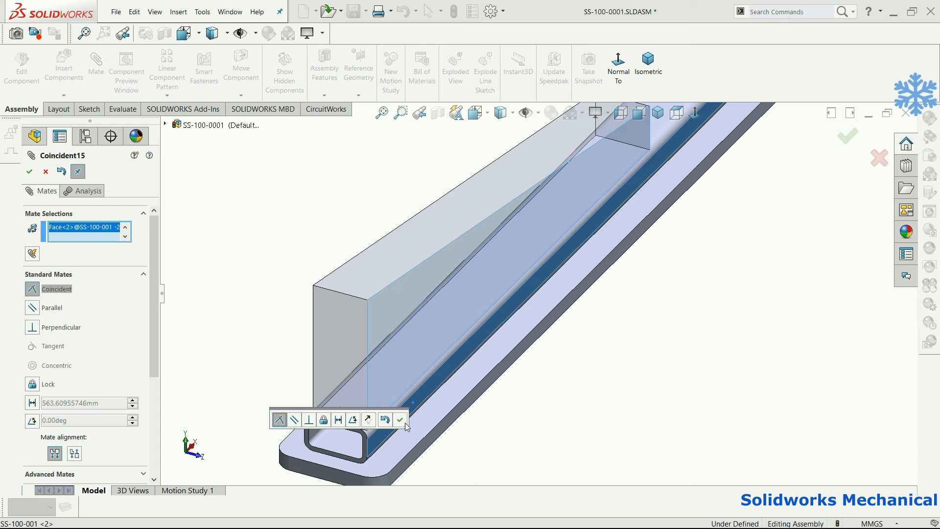
key(Return)
Step: Align the third and fourth SS-100-003 blocks on the second frame with a coincident mate between their side faces
scroll(443, 294, up, 1)
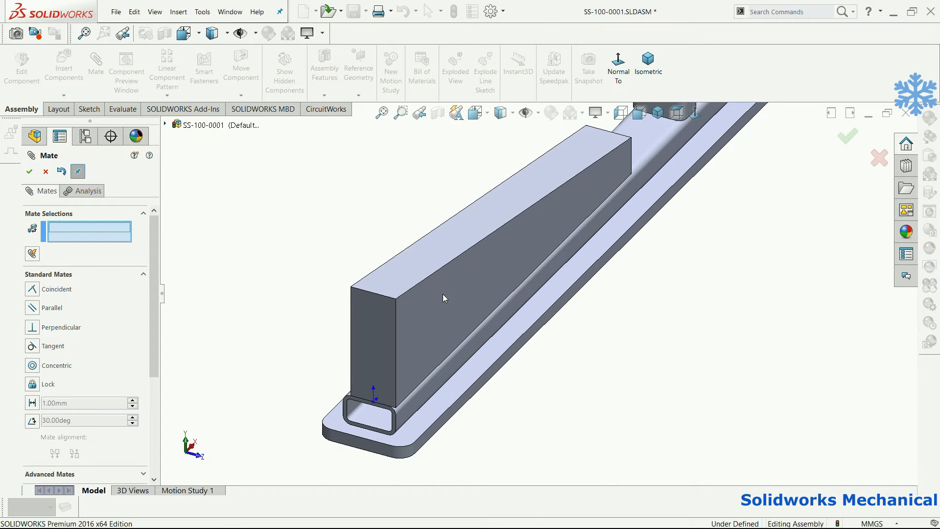
click(443, 293)
scroll(739, 195, up, 8)
scroll(734, 221, up, 2)
scroll(557, 278, down, 6)
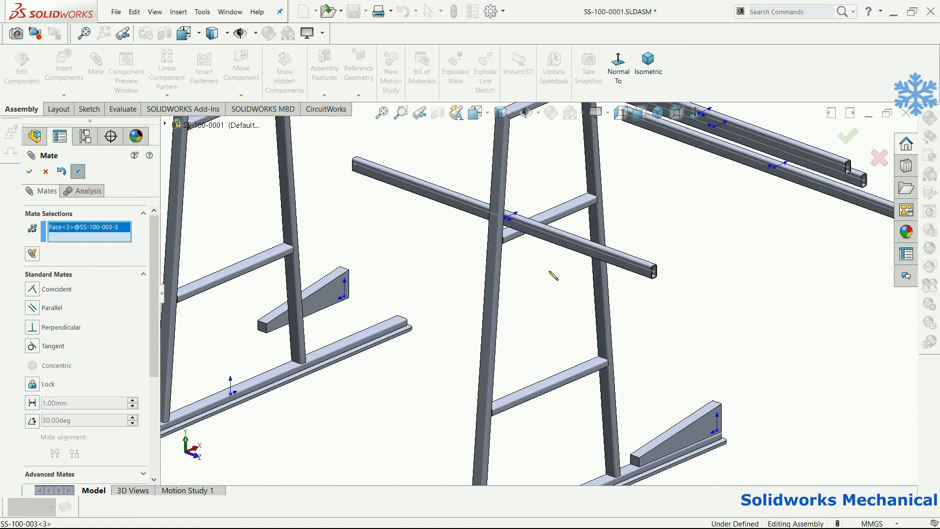
click(365, 339)
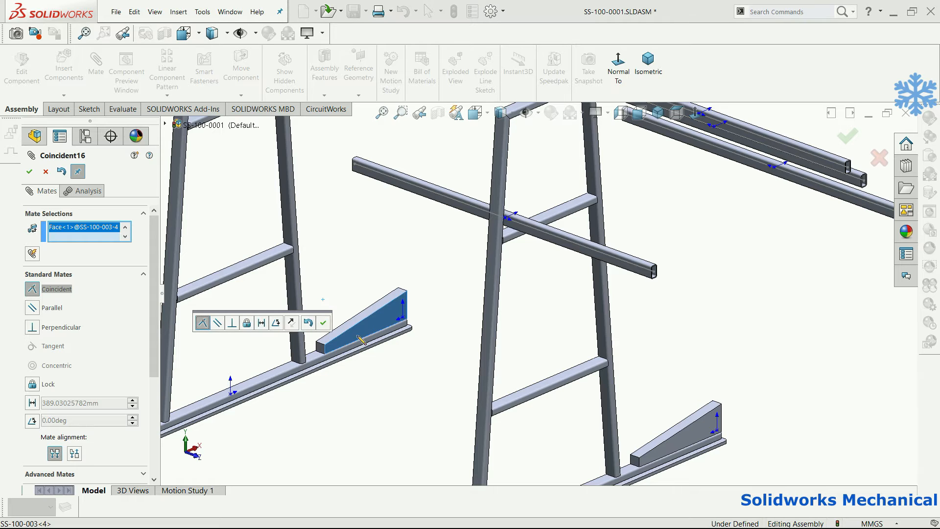
key(Return)
Step: Mate the end face of the first SS-100-002 tube coincident with the inner face of the first frame's leg
scroll(579, 270, down, 8)
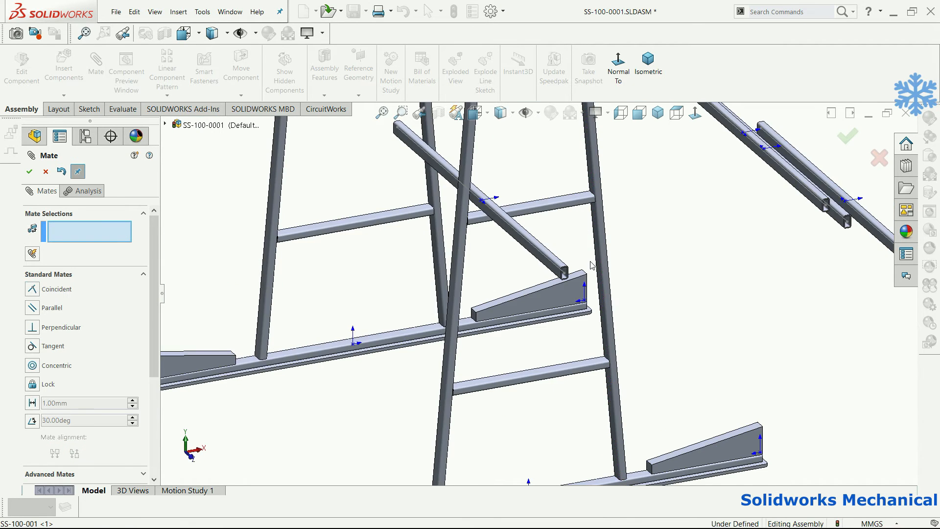
scroll(579, 258, down, 3)
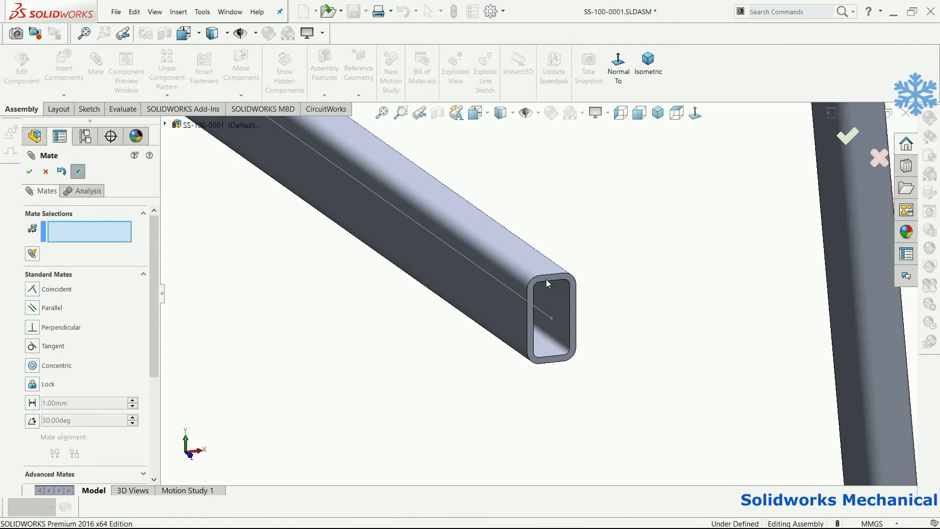
click(547, 282)
middle_drag(547, 282, 674, 265)
scroll(588, 264, down, 8)
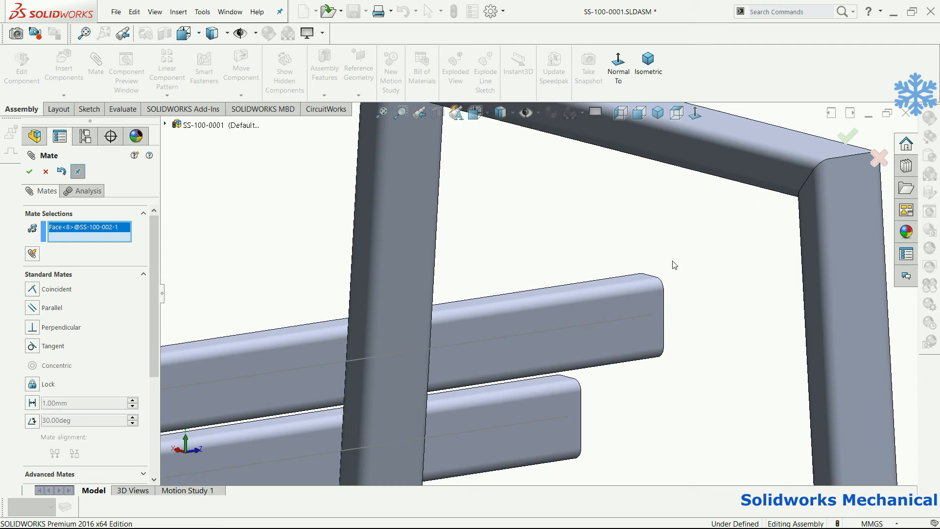
click(809, 277)
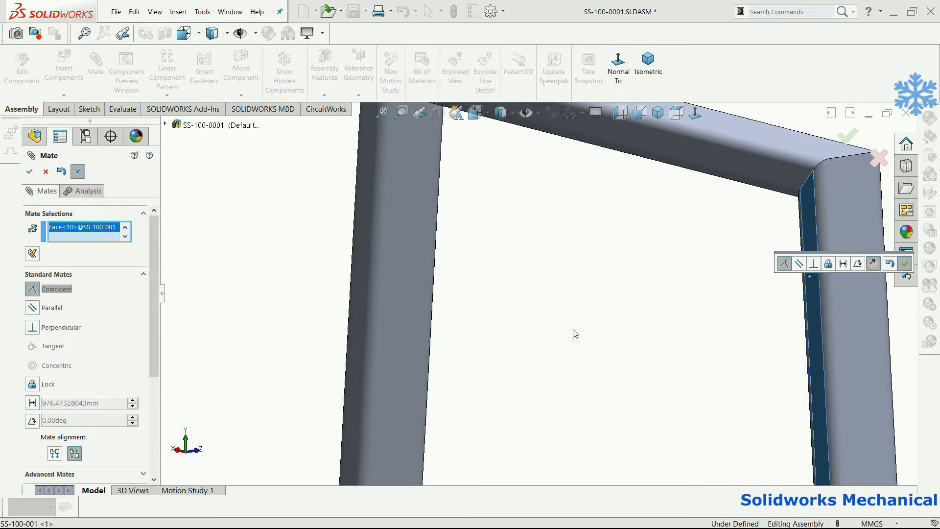
key(Return)
Step: Mate the long side face of the first SS-100-002 tube coincident with the sloped outer face of the first frame's leg
scroll(582, 345, up, 6)
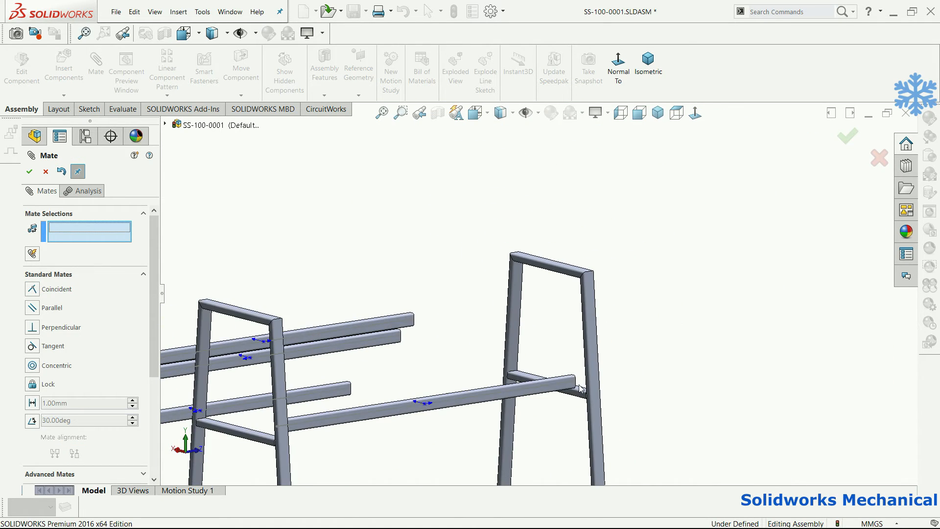
scroll(559, 385, down, 4)
click(559, 363)
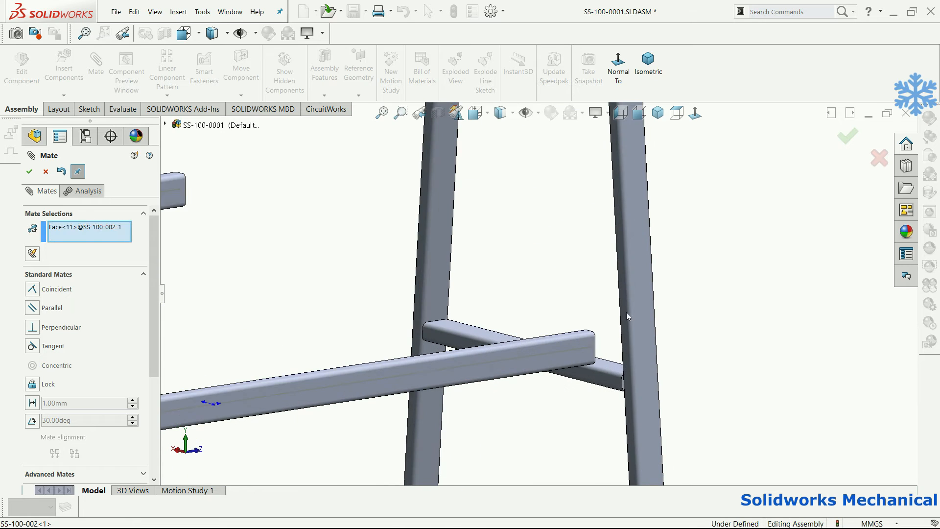
scroll(627, 312, up, 4)
scroll(529, 282, down, 5)
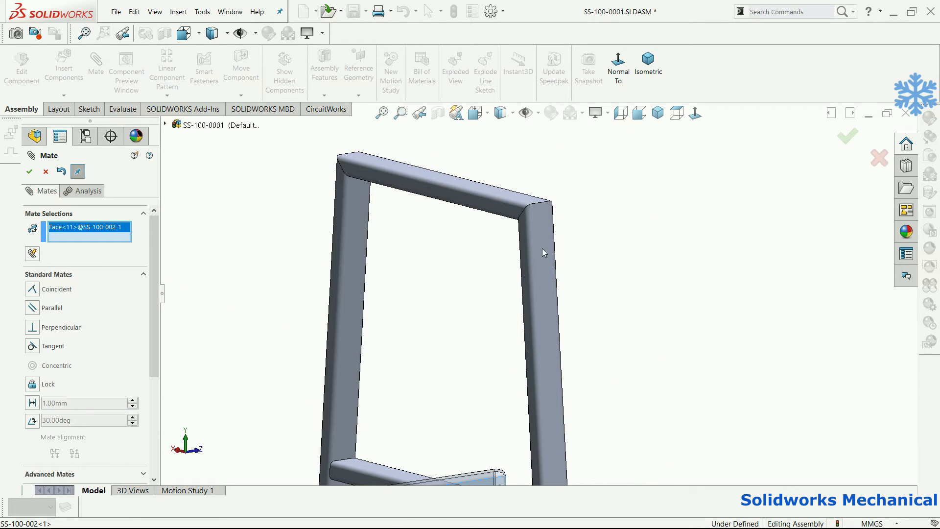
click(542, 248)
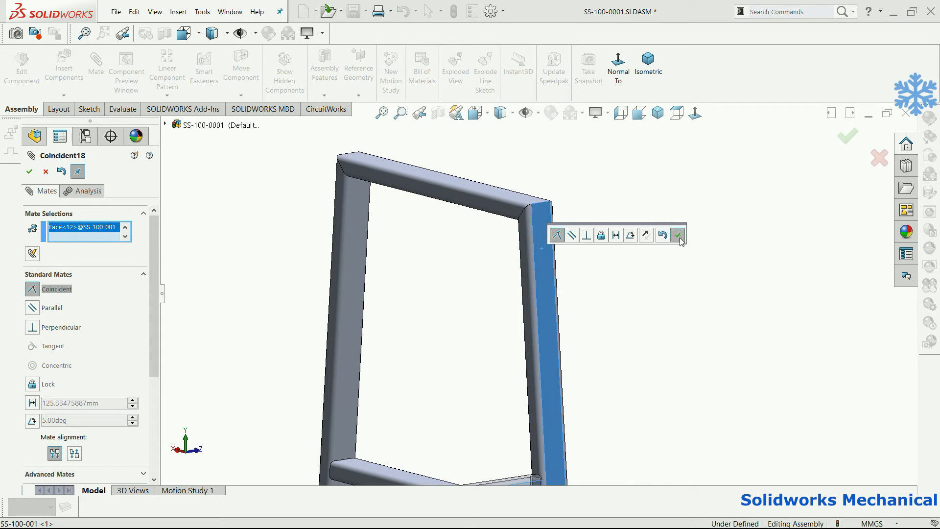
Step: Mate the top face of the second SS-100-002 tube coincident with the top face of the first SS-100-002 tube
scroll(398, 372, up, 7)
middle_drag(400, 373, 254, 399)
scroll(496, 417, down, 6)
scroll(375, 259, up, 4)
middle_drag(420, 226, 405, 223)
scroll(485, 247, down, 8)
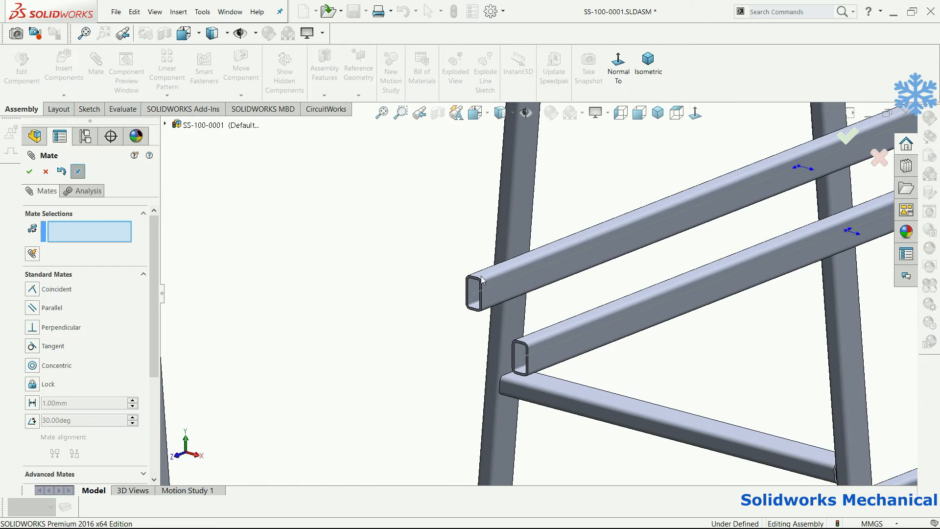
click(488, 275)
scroll(369, 265, up, 6)
scroll(590, 375, down, 8)
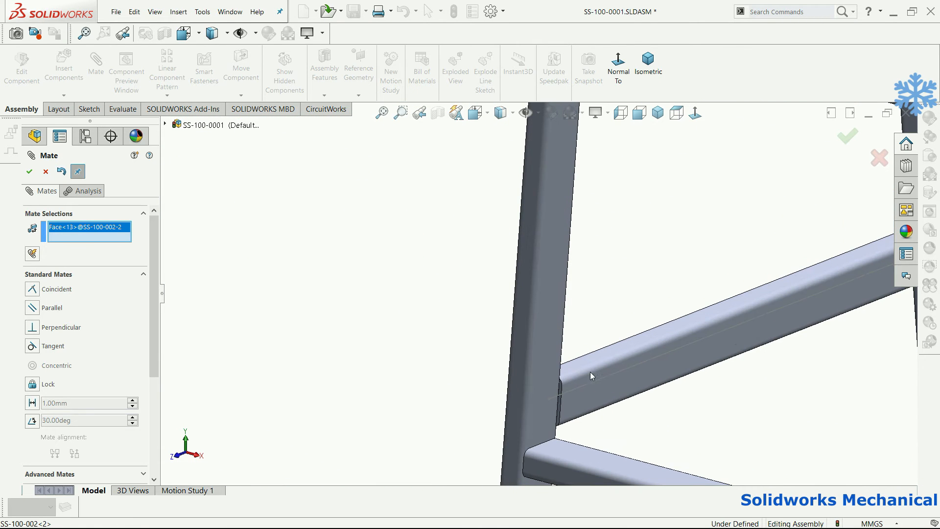
click(590, 360)
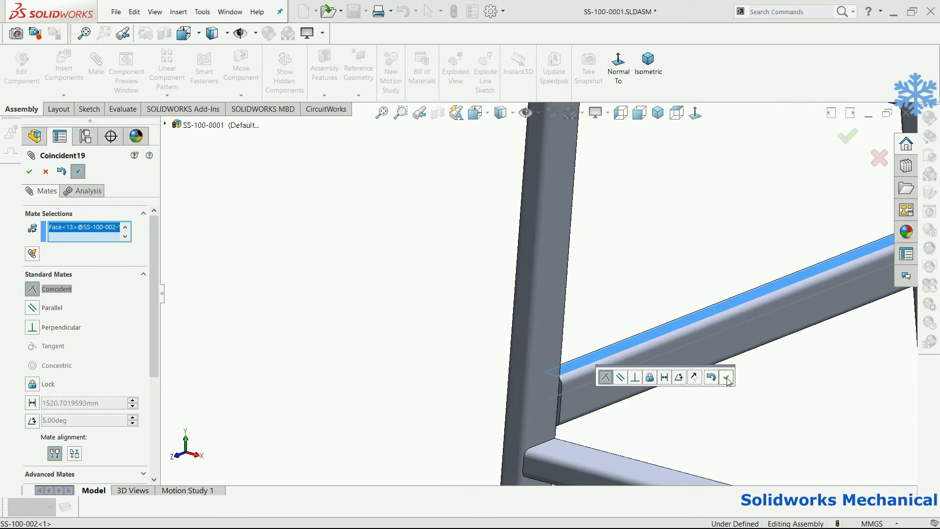
scroll(705, 309, up, 5)
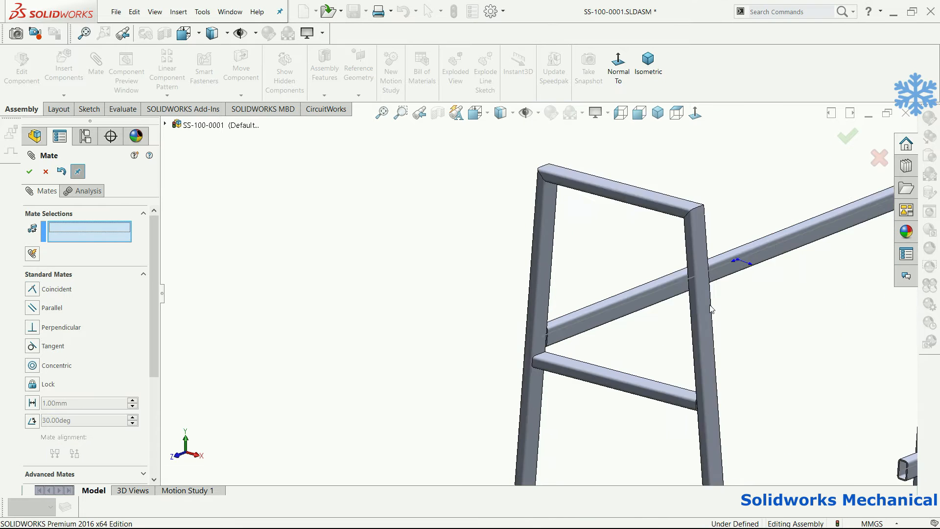
Step: Mate the side face of the third SS-100-002 tube coincident with the sloped outer face of the first frame's other leg
scroll(840, 395, down, 3)
click(841, 397)
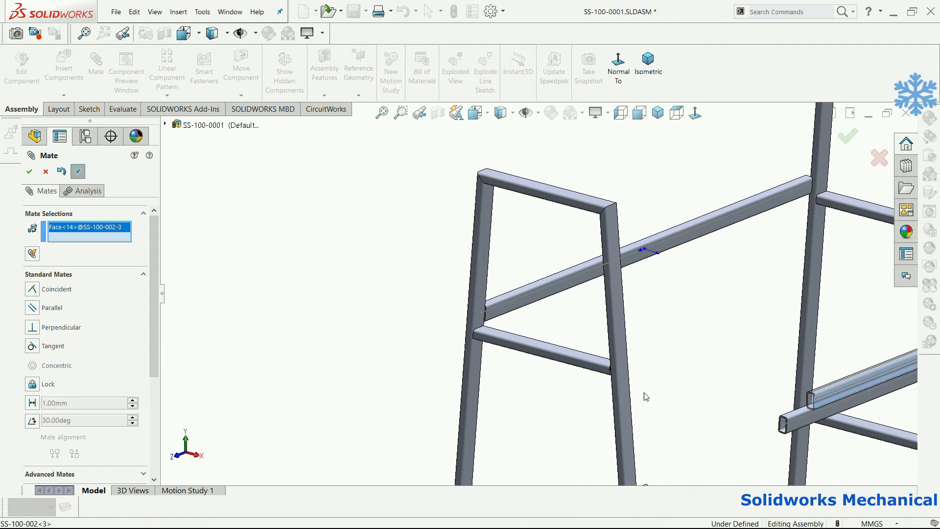
scroll(638, 392, down, 5)
click(518, 246)
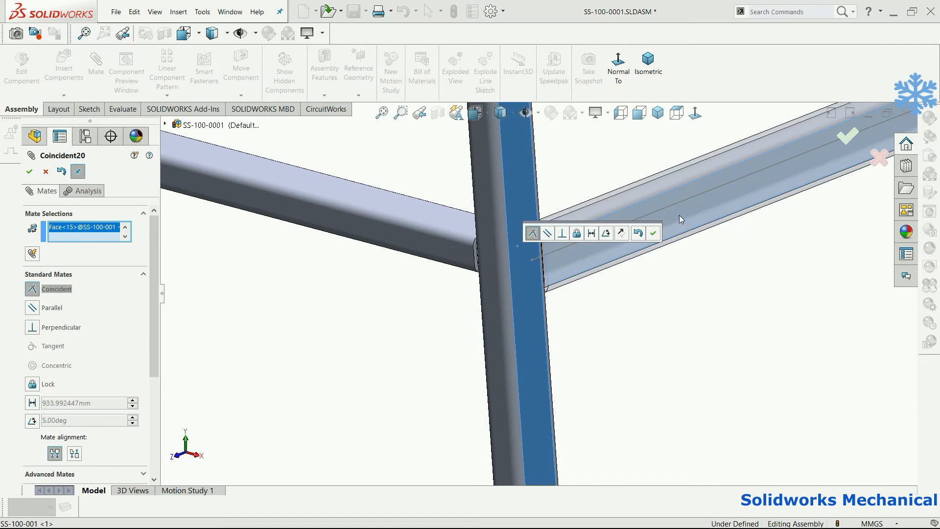
key(Return)
Step: Mate the long side face of the second SS-100-002 tube coincident with the first frame's sloped leg face on the first tube's side
scroll(714, 273, up, 8)
middle_drag(689, 328, 866, 289)
scroll(866, 289, up, 4)
scroll(749, 250, down, 6)
middle_drag(708, 224, 698, 201)
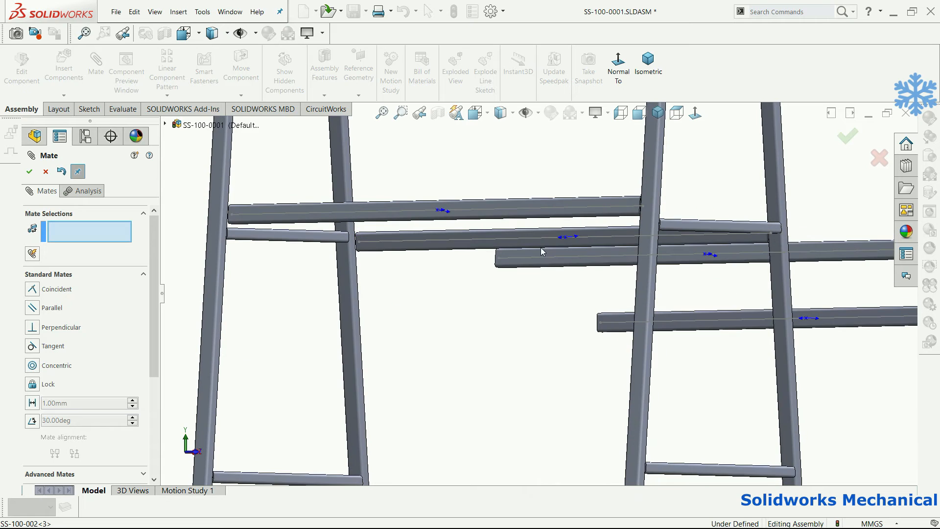
click(539, 255)
scroll(548, 274, up, 5)
scroll(571, 338, down, 5)
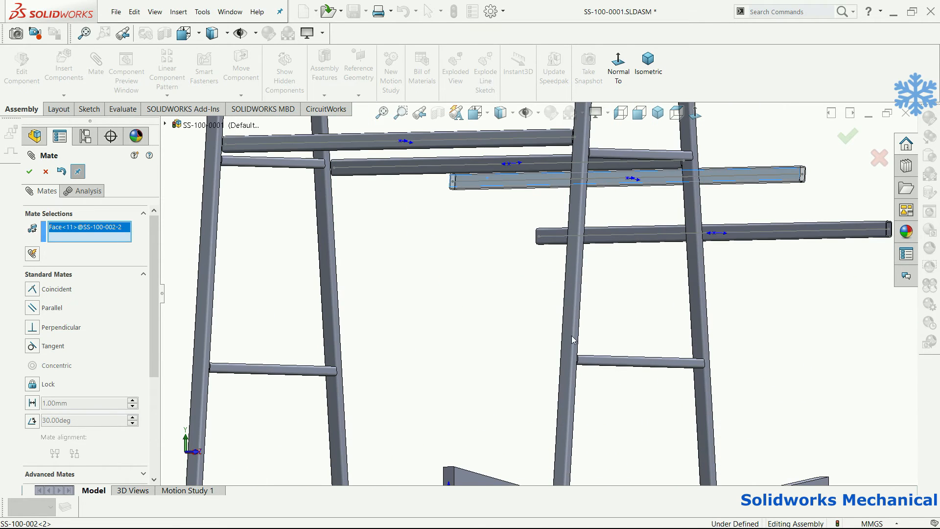
click(570, 361)
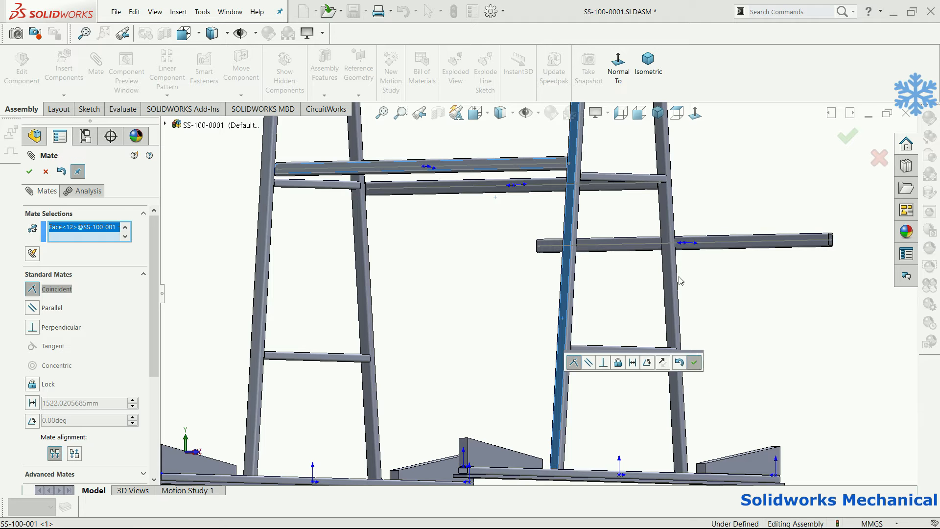
Step: Mate the side face of the fourth SS-100-002 tube coincident with the sloped outer face of the second frame's leg, and finish mating
middle_drag(650, 302, 613, 295)
scroll(627, 309, up, 5)
scroll(615, 292, down, 8)
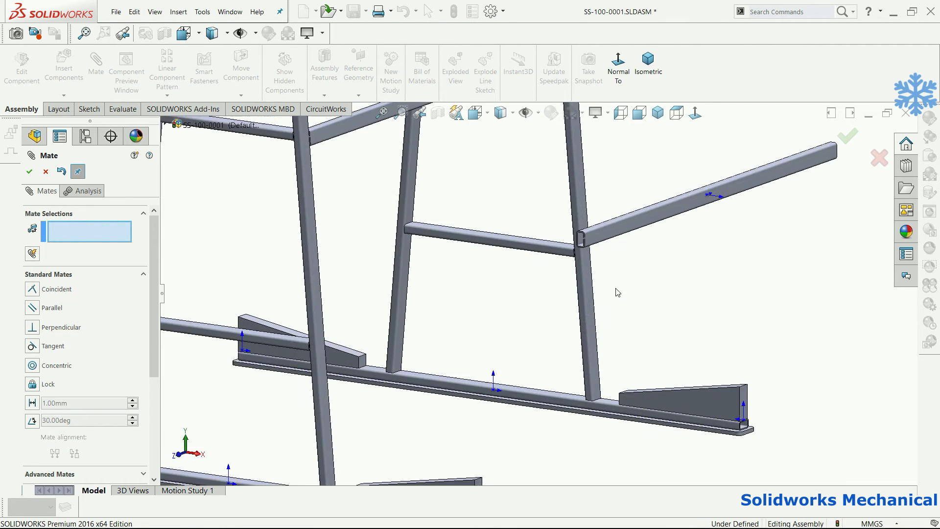
click(580, 232)
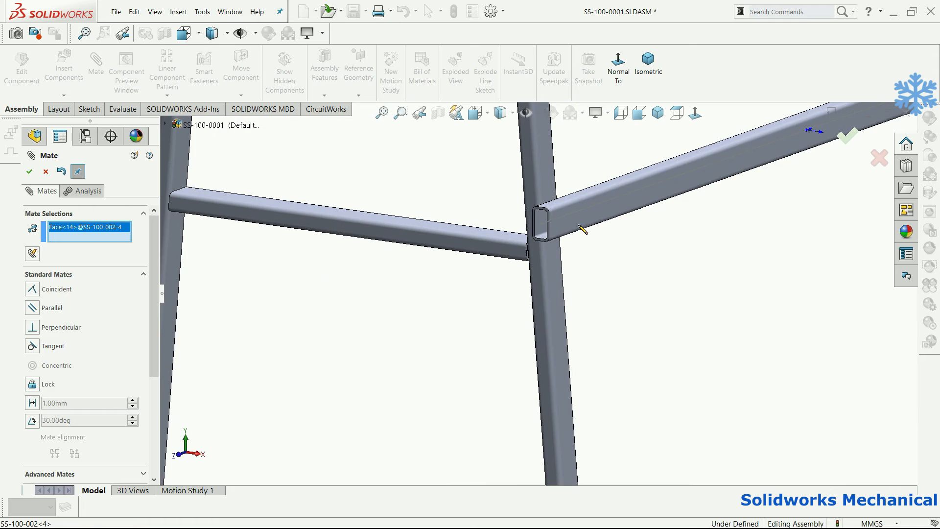
click(559, 282)
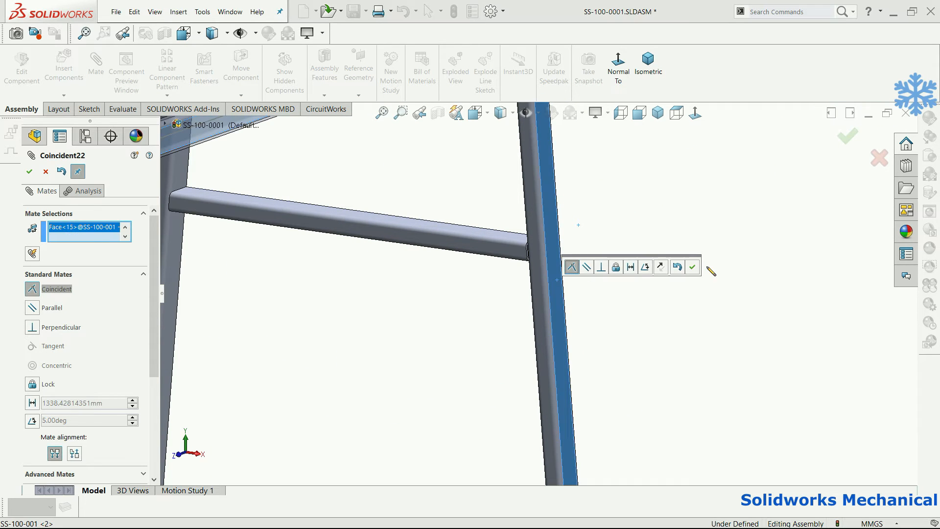
key(Return)
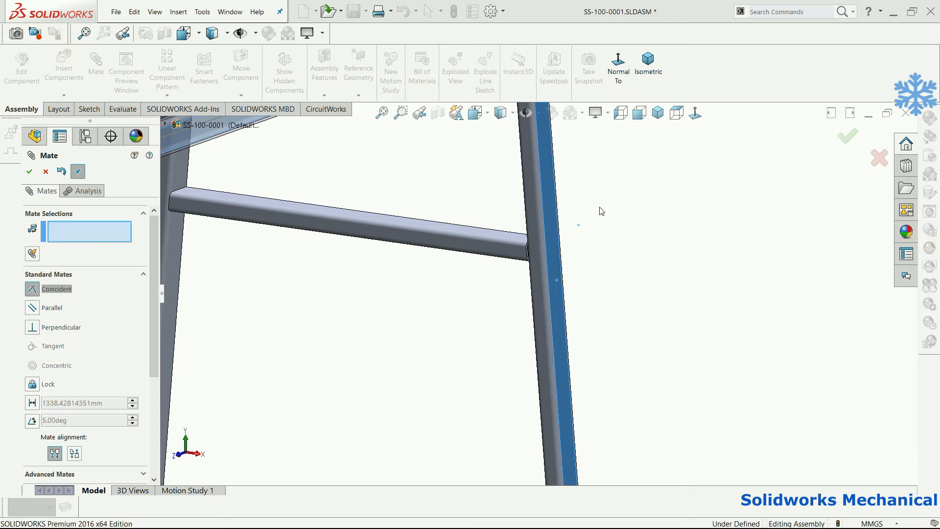
scroll(600, 210, up, 3)
key(Return)
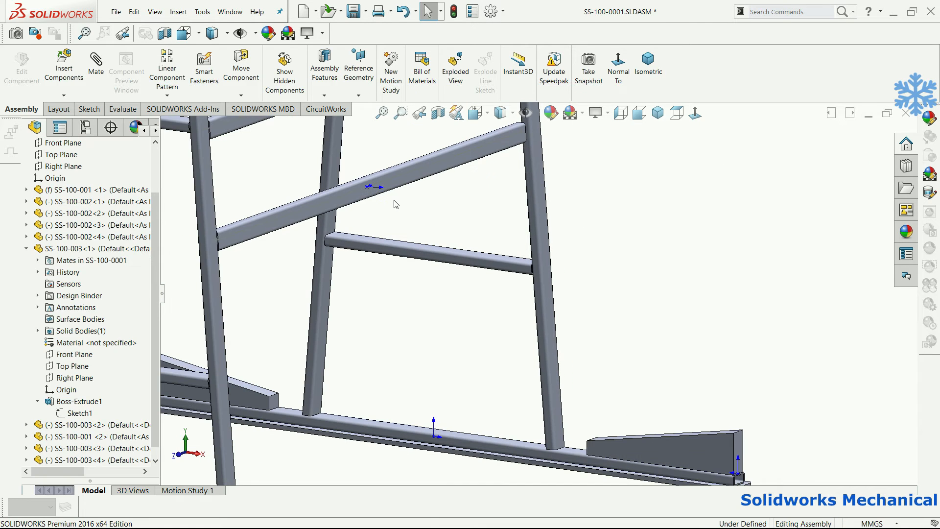
Step: Slide the second SS-100-002 tube down along the sloped legs of the frames
scroll(272, 230, up, 5)
click(362, 226)
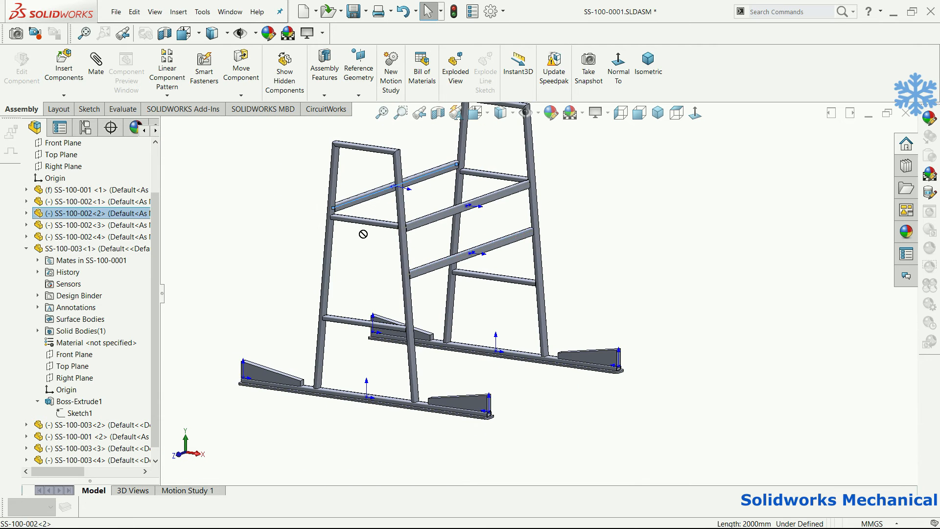
middle_drag(393, 271, 442, 192)
scroll(442, 192, down, 5)
scroll(442, 192, down, 1)
drag(439, 191, 436, 252)
scroll(435, 251, up, 6)
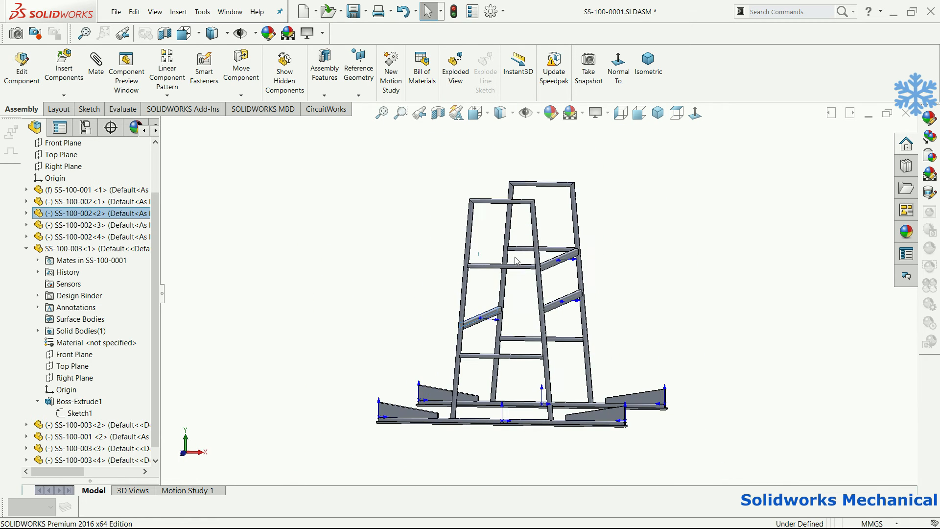
Step: Slide SS-100-002 tubes up along the frame legs, placing one of them near the tops of the frames
key(f)
scroll(619, 327, up, 8)
middle_drag(594, 195, 567, 251)
scroll(548, 280, down, 7)
scroll(519, 327, down, 4)
mouse_move(469, 322)
mouse_down()
mouse_move(477, 247)
mouse_move(460, 201)
mouse_up()
drag(474, 303, 464, 277)
drag(492, 178, 501, 148)
drag(477, 279, 501, 161)
middle_drag(588, 312, 535, 273)
scroll(544, 286, up, 4)
middle_drag(437, 283, 299, 284)
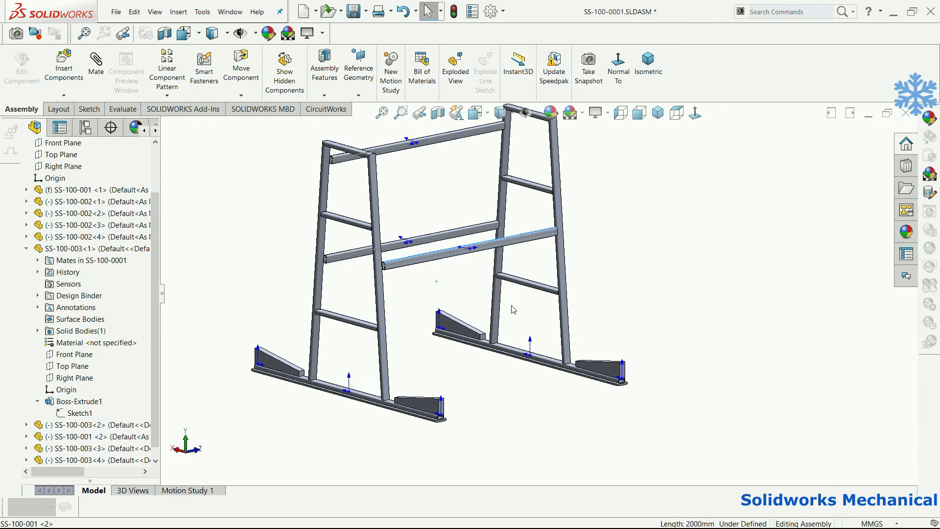
Step: Mate the end face of the fourth SS-100-002 tube coincident with the inner face of the second frame's leg
middle_drag(402, 212, 408, 284)
scroll(460, 270, down, 6)
scroll(490, 392, up, 5)
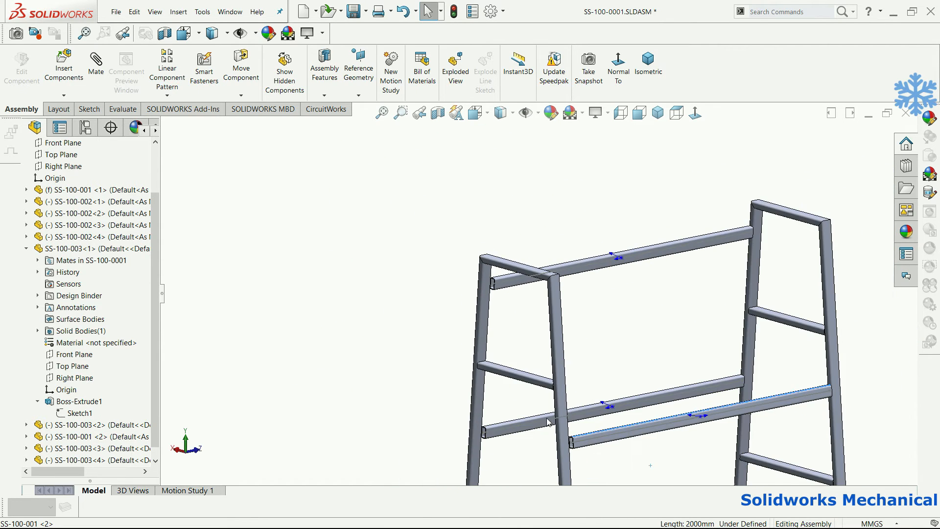
scroll(514, 431, down, 4)
scroll(352, 402, down, 5)
click(453, 311)
middle_drag(452, 311, 399, 299)
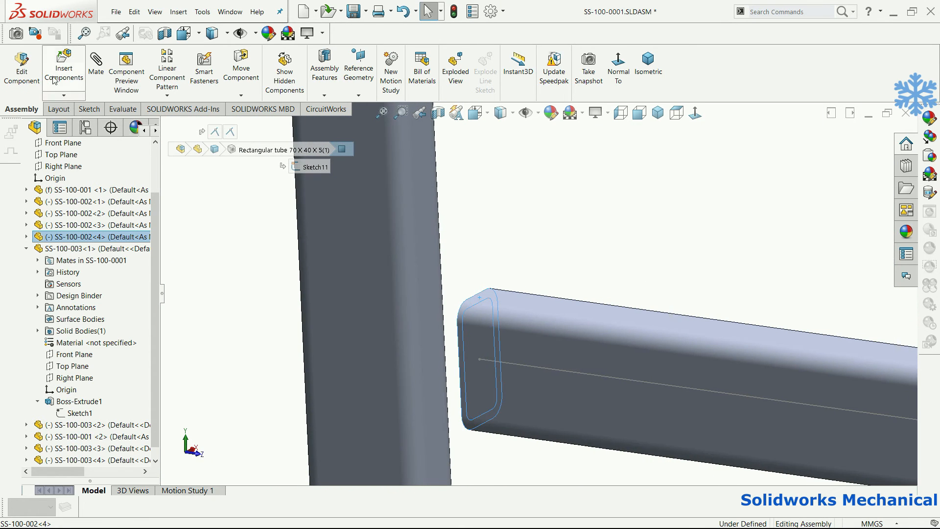
click(96, 66)
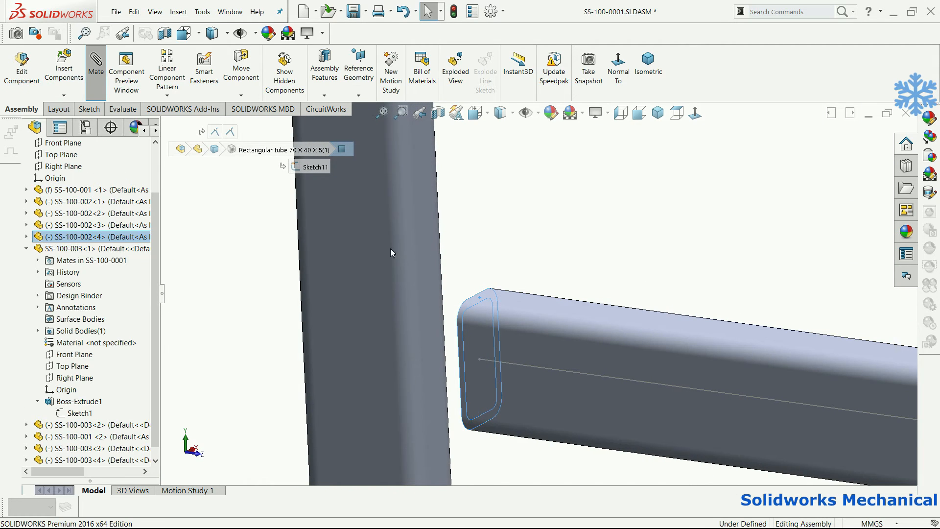
click(433, 256)
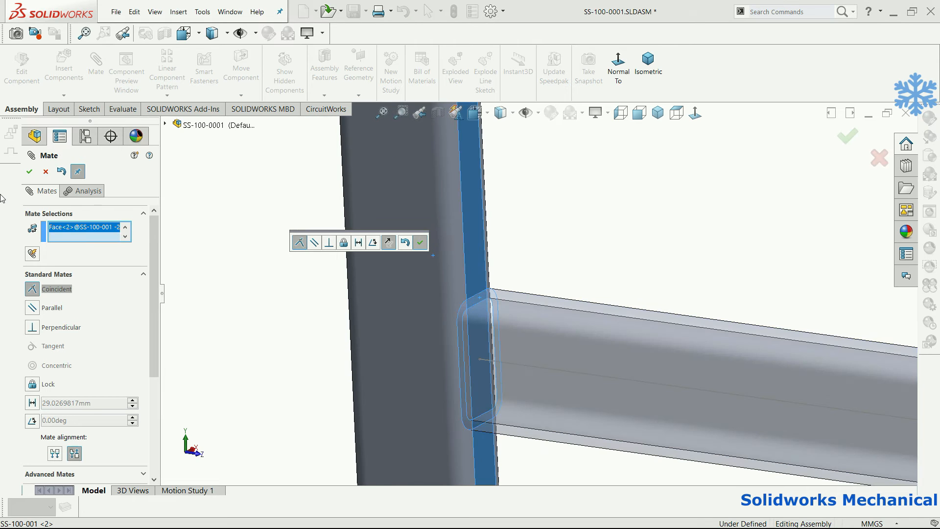
click(28, 172)
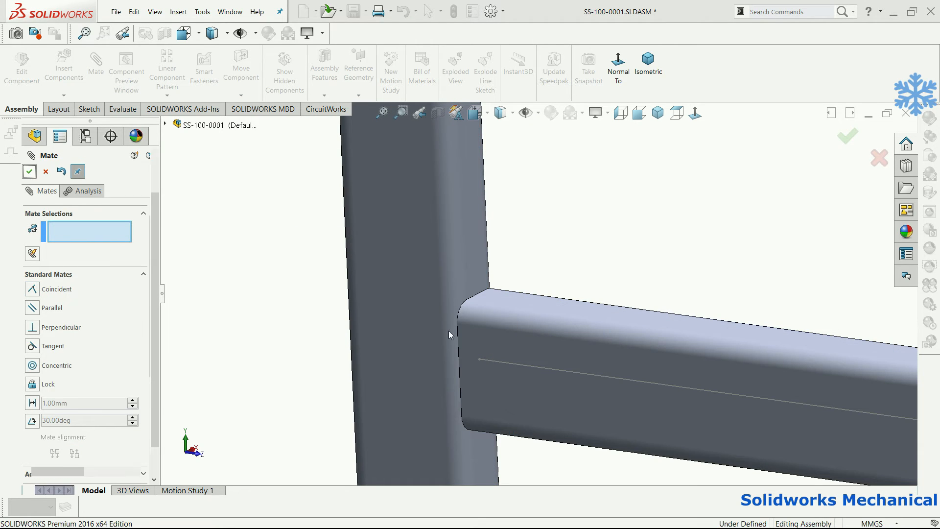
key(Escape)
click(515, 306)
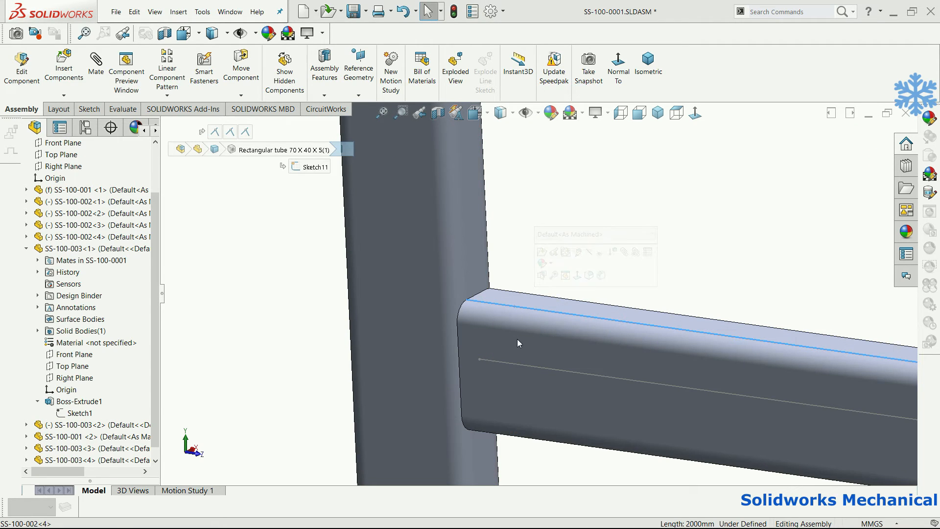
click(516, 341)
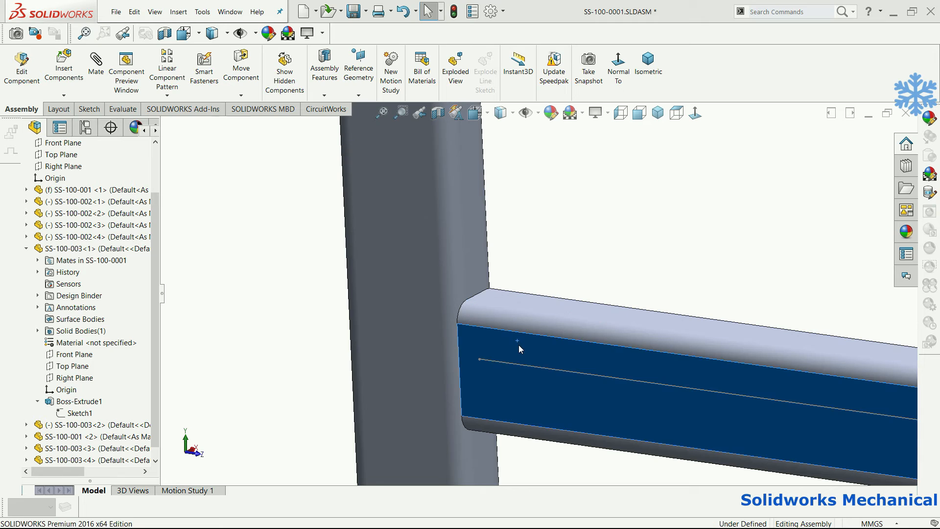
click(514, 371)
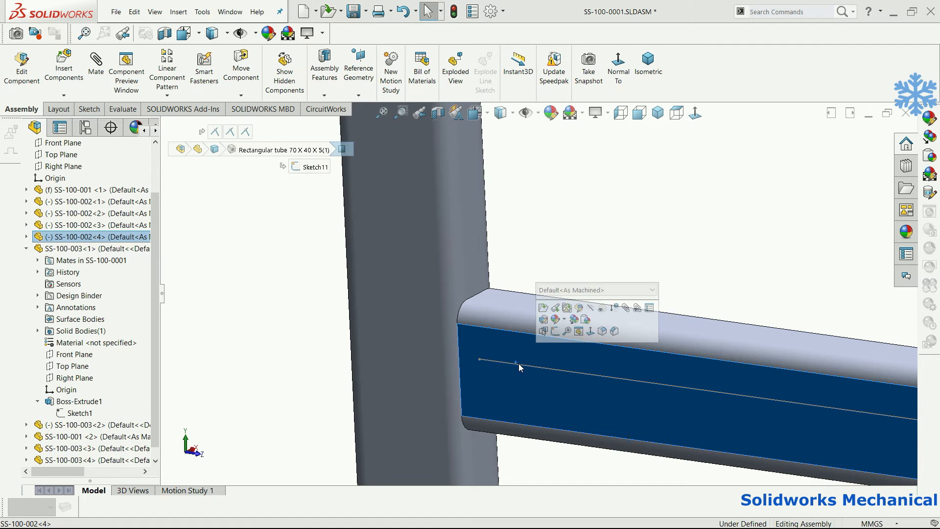
scroll(525, 365, up, 3)
key(Escape)
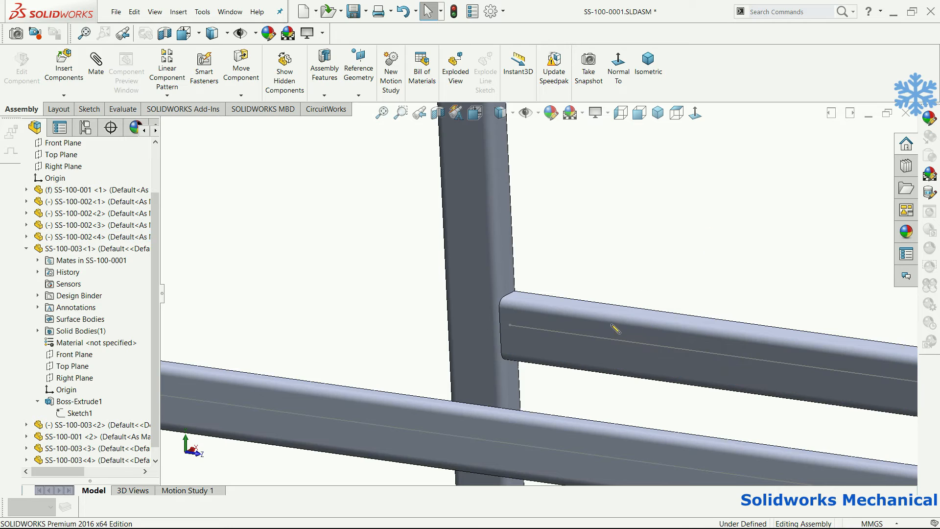
click(621, 342)
scroll(667, 340, up, 2)
click(754, 248)
middle_drag(753, 249, 767, 354)
click(763, 343)
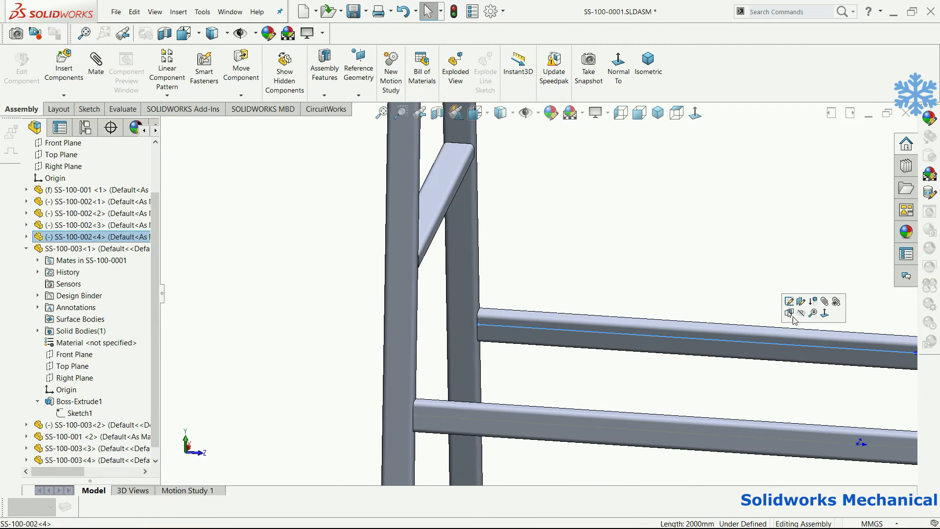
click(556, 254)
scroll(556, 255, up, 6)
middle_drag(602, 279, 662, 269)
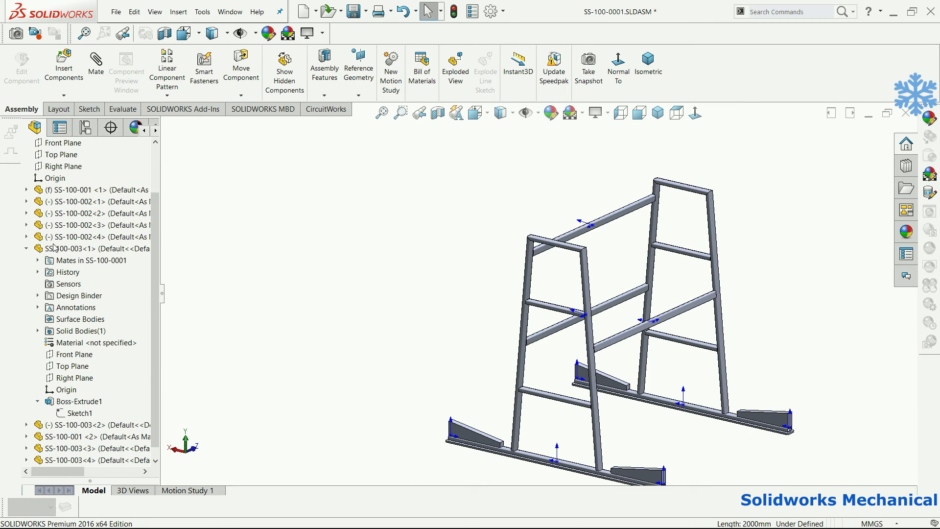
Step: Open part SS-100-002 from its first instance in the assembly, view the tube, and return to the full-size assembly window
click(27, 248)
click(44, 251)
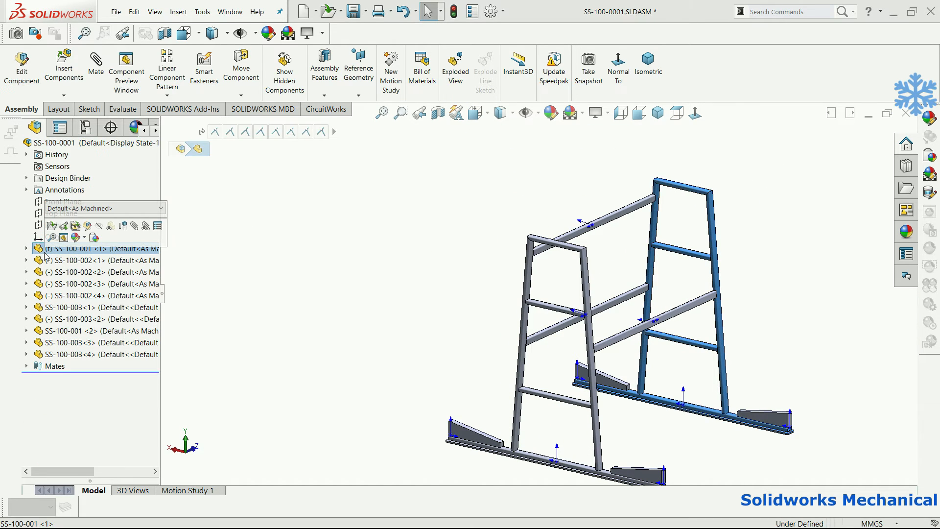
click(76, 262)
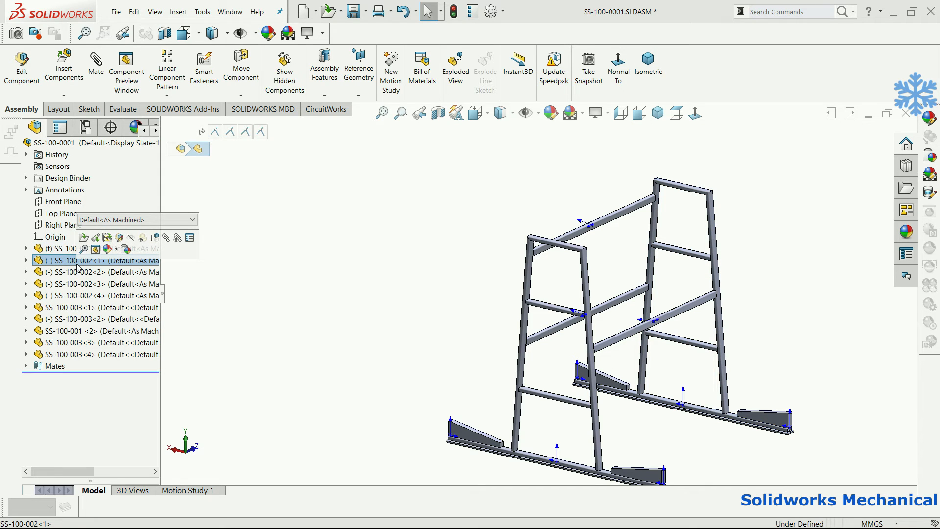
right_click(113, 263)
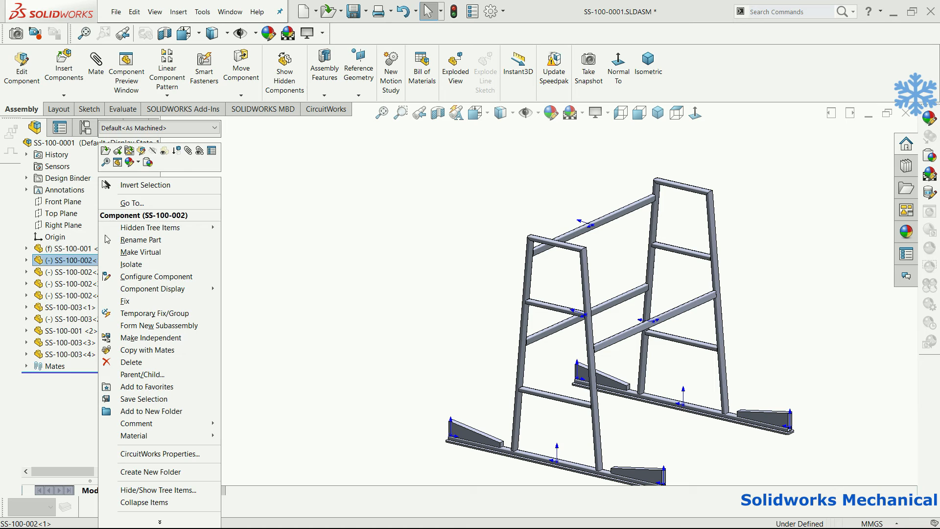
click(118, 151)
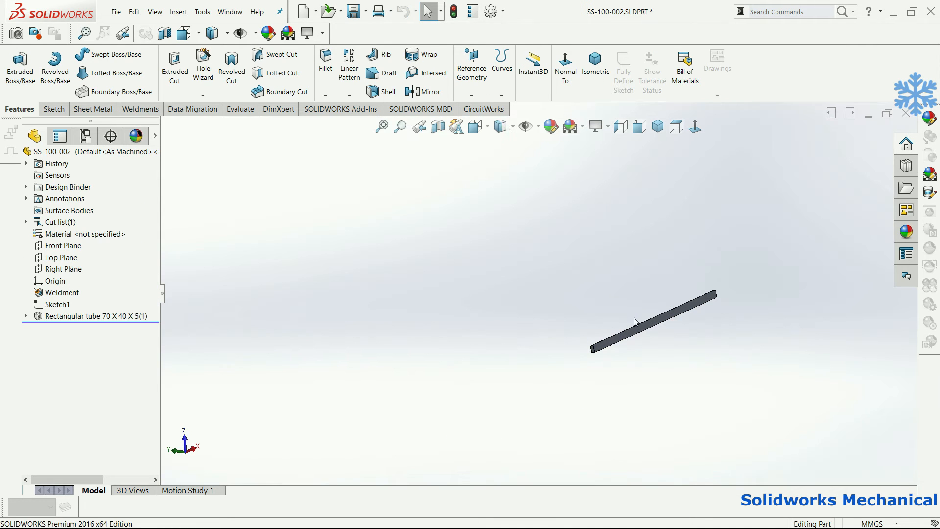
middle_drag(646, 340, 685, 319)
click(905, 113)
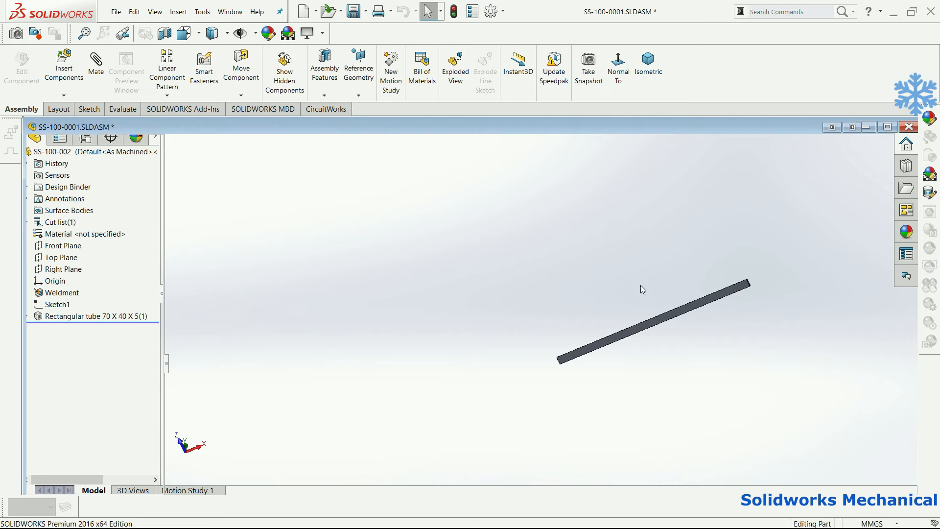
click(887, 127)
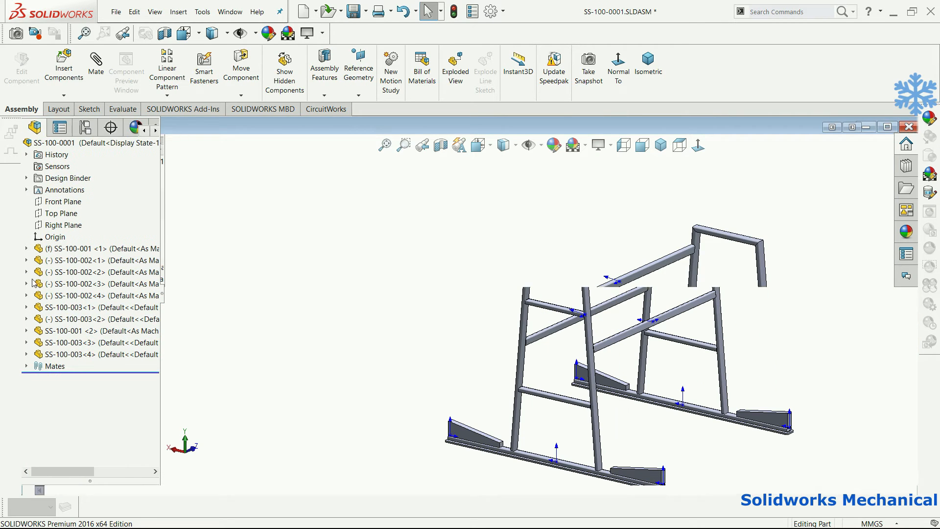
Step: Select the four SS-100-002 instances one after another in the component list to locate each tube in the model
click(87, 260)
click(88, 274)
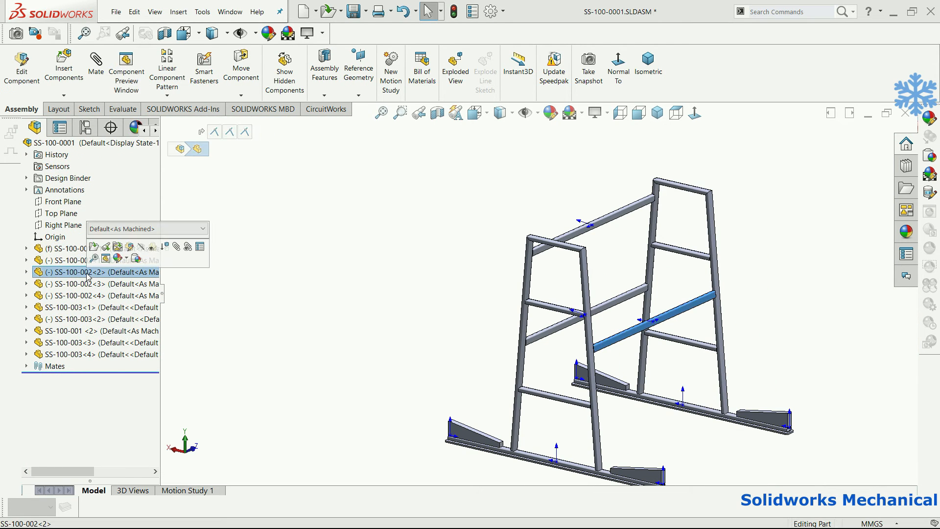
click(88, 284)
click(88, 296)
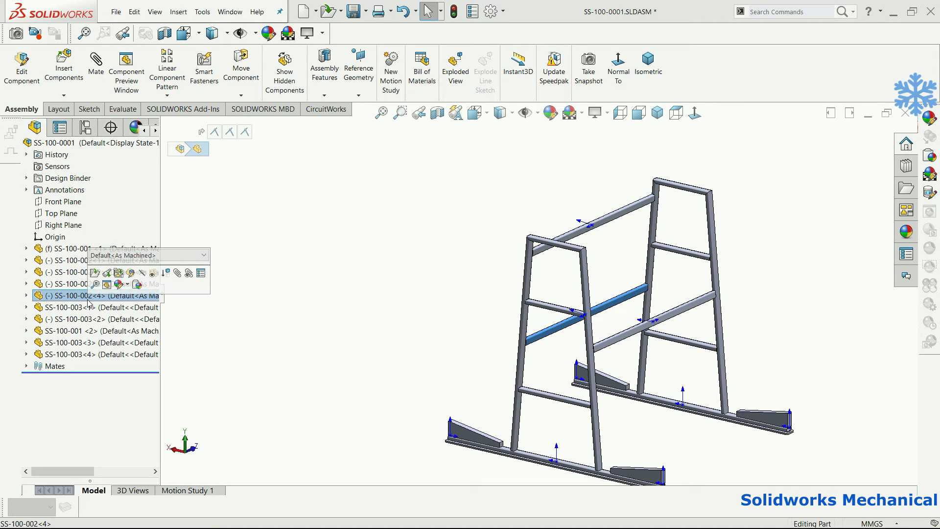
click(82, 262)
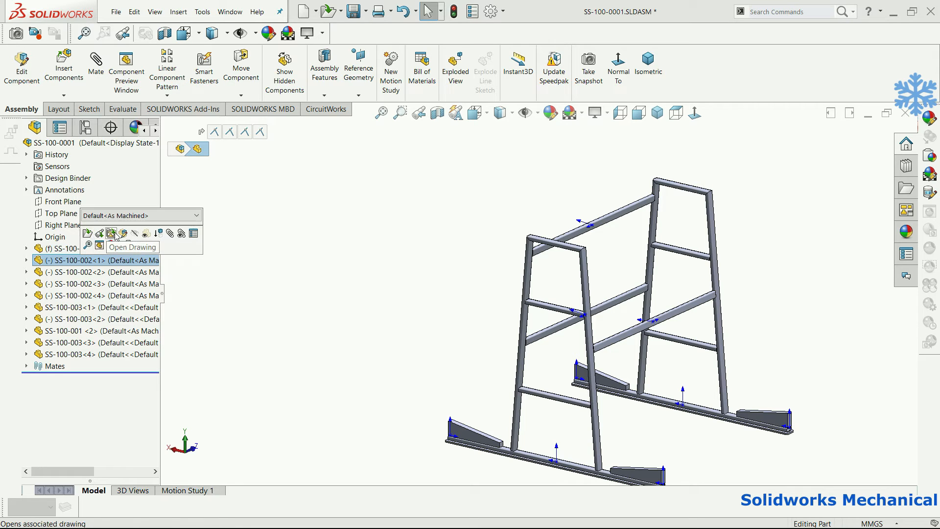
right_click(60, 260)
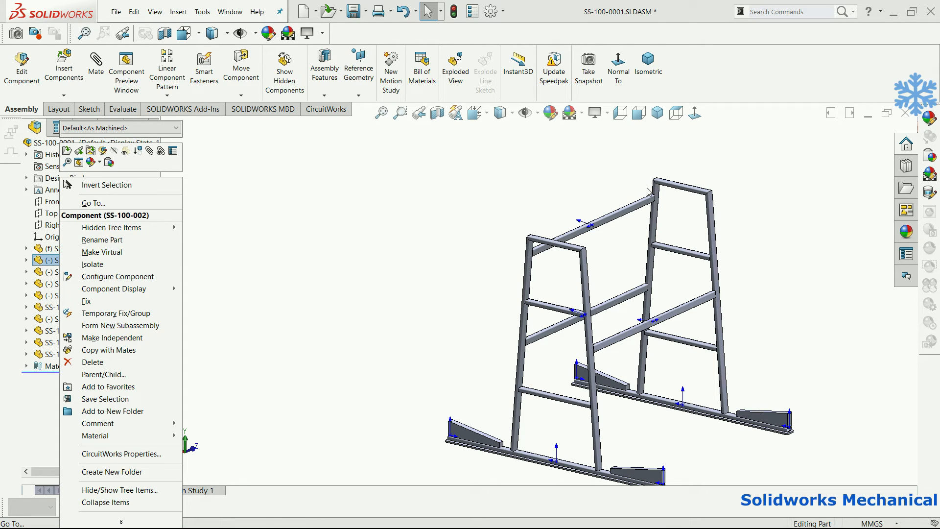
click(36, 263)
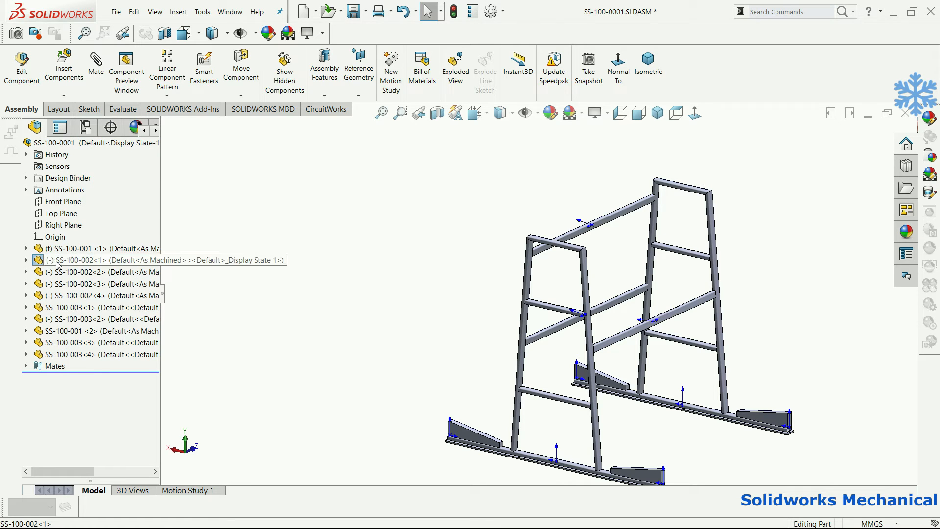
Step: Replace the first SS-100-002 instance with a newly inserted SS-100-002 tube, rotated to run from frame to frame
right_click(58, 264)
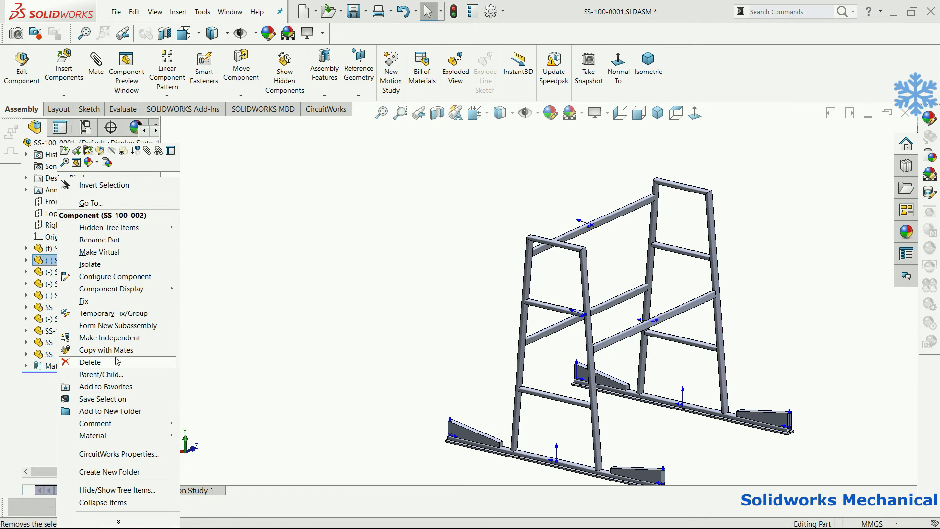
click(93, 362)
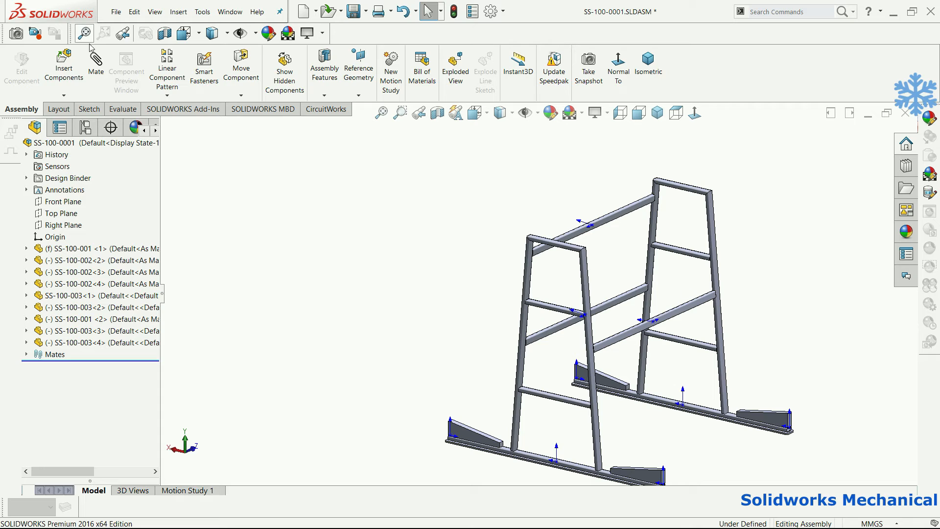
click(64, 62)
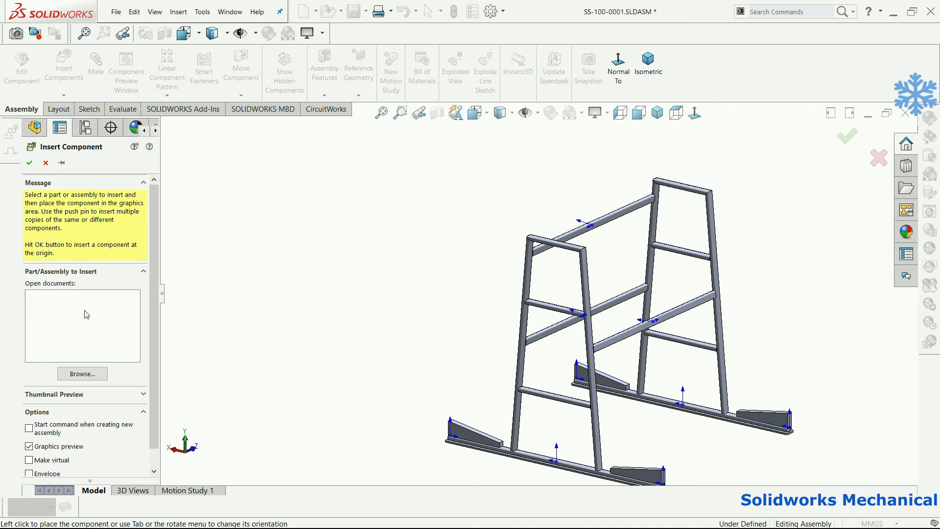
click(87, 314)
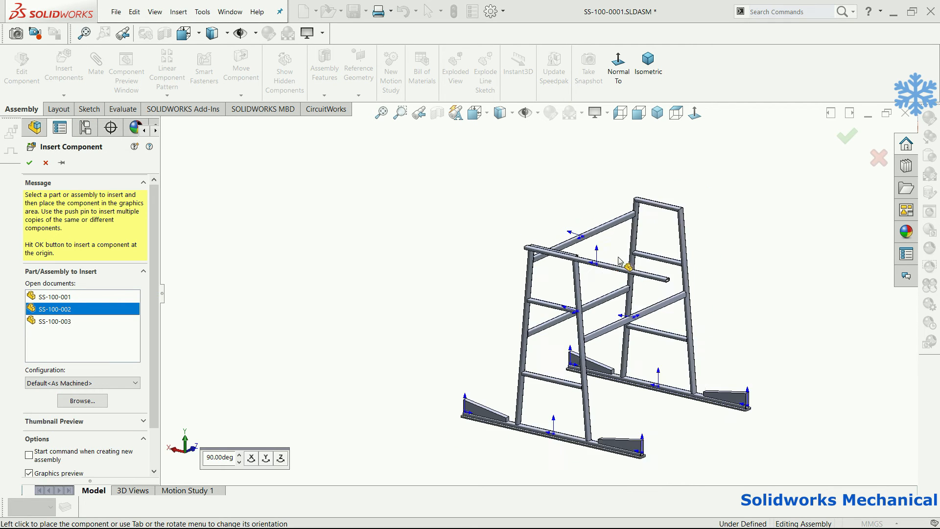
click(251, 459)
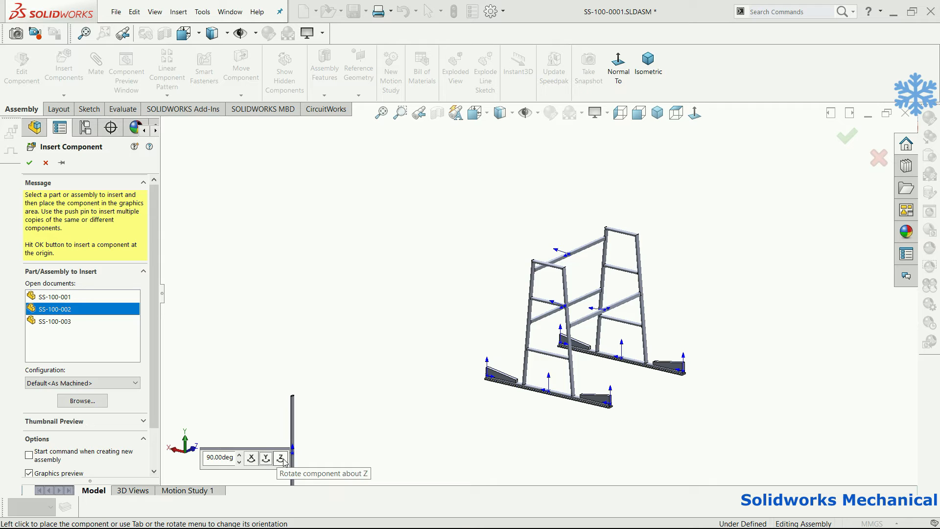
scroll(571, 342, down, 5)
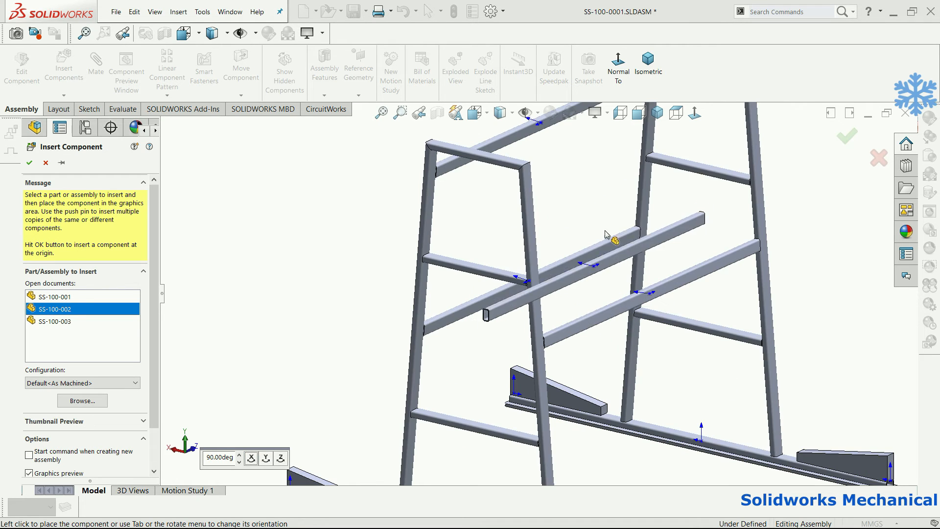
click(598, 226)
Step: Hide the origins and mate the new tube's side face coincident with the side face of the second frame's leg
click(524, 111)
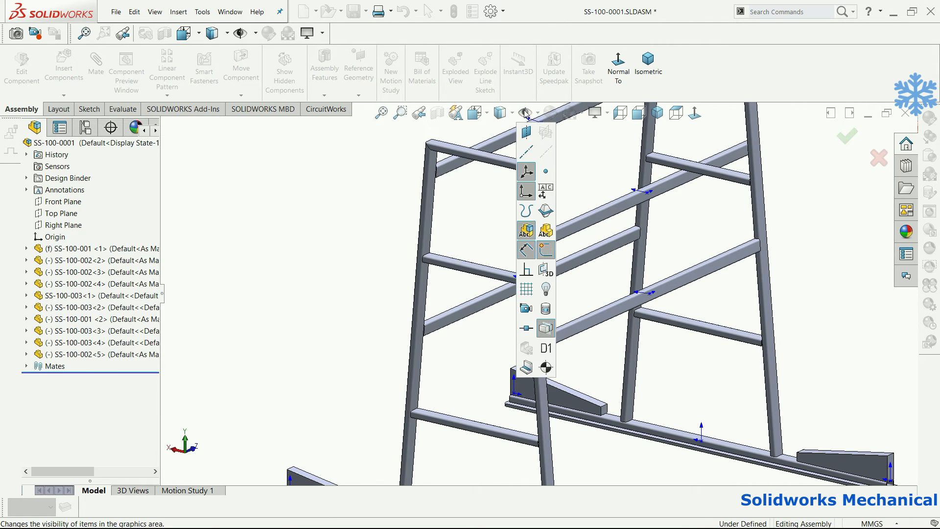
click(530, 192)
click(559, 240)
middle_drag(558, 242, 517, 240)
click(102, 78)
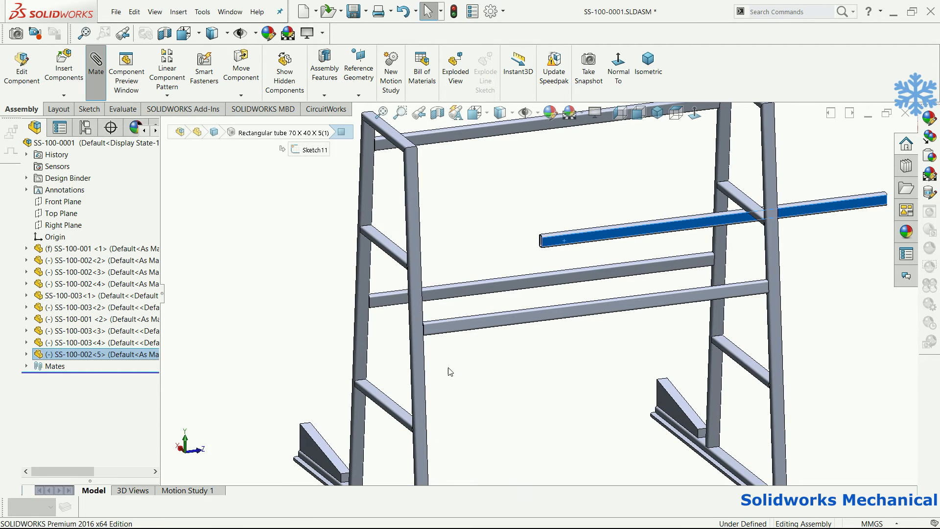
click(419, 367)
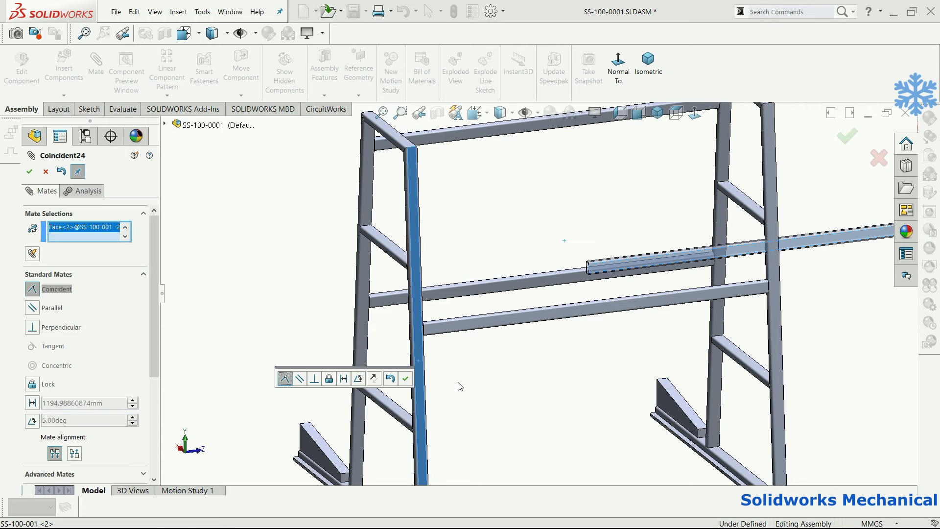
key(Return)
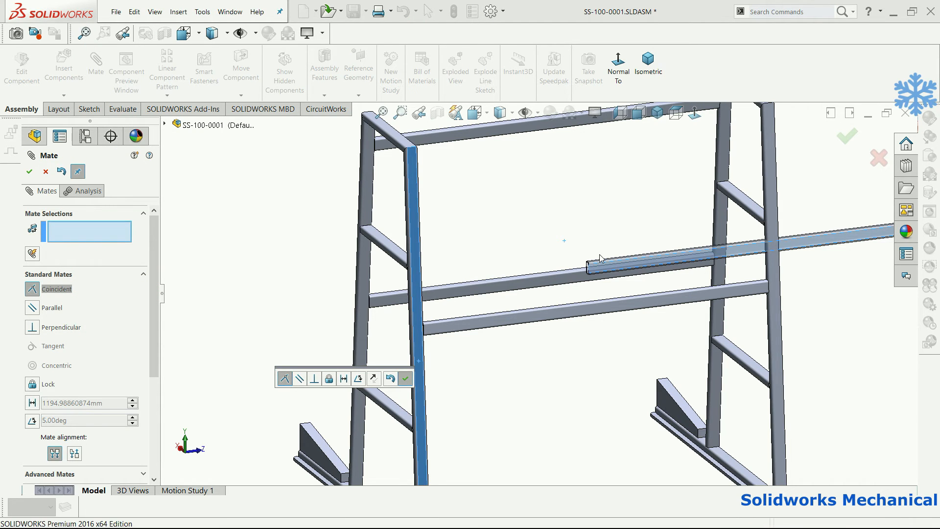
Step: Mate the new tube's end face coincident with the inner face of the second frame's leg
middle_drag(598, 260, 580, 289)
scroll(612, 272, down, 7)
scroll(588, 276, down, 2)
click(580, 279)
scroll(519, 306, up, 6)
scroll(486, 308, up, 6)
middle_drag(486, 308, 462, 336)
scroll(462, 336, down, 7)
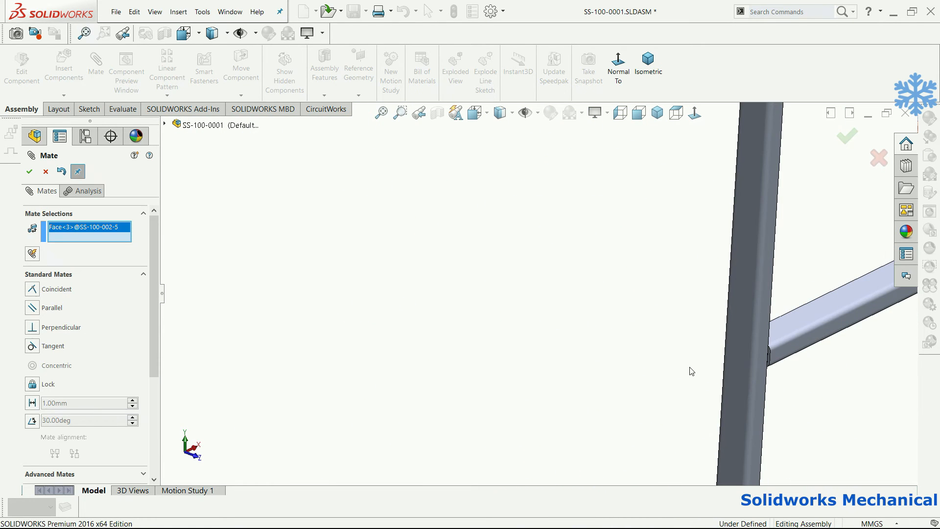
click(759, 381)
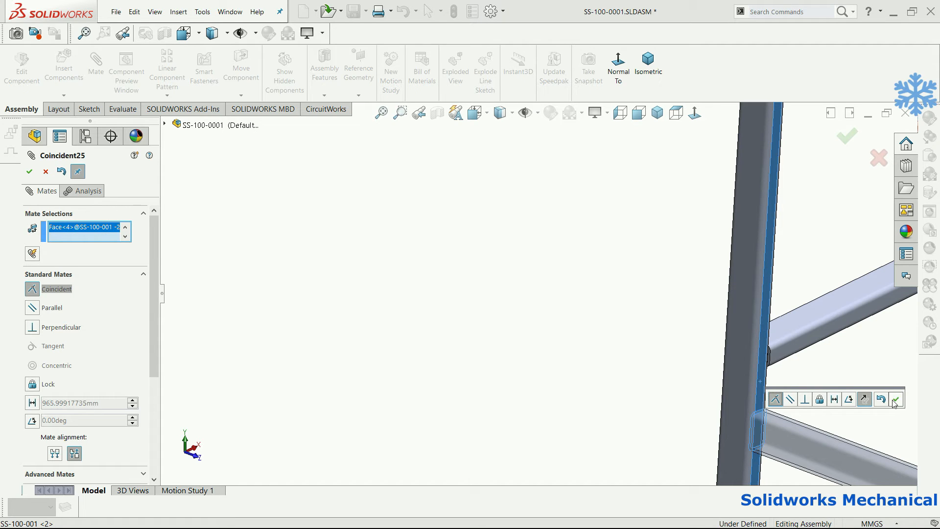
key(Return)
scroll(763, 411, down, 2)
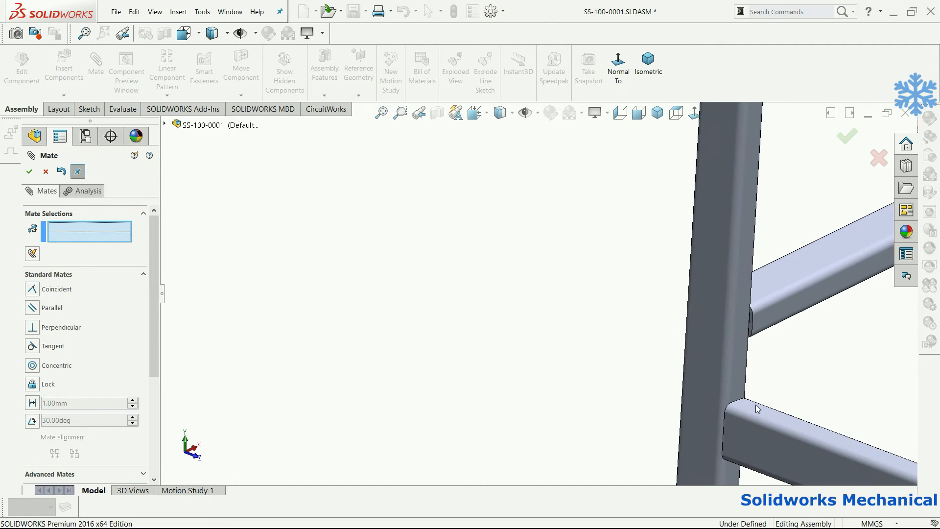
click(756, 404)
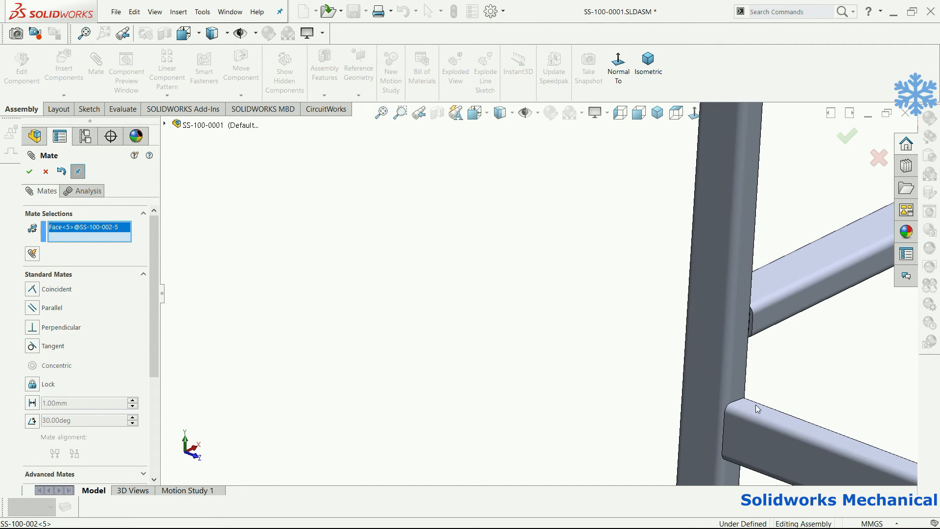
click(784, 277)
click(46, 171)
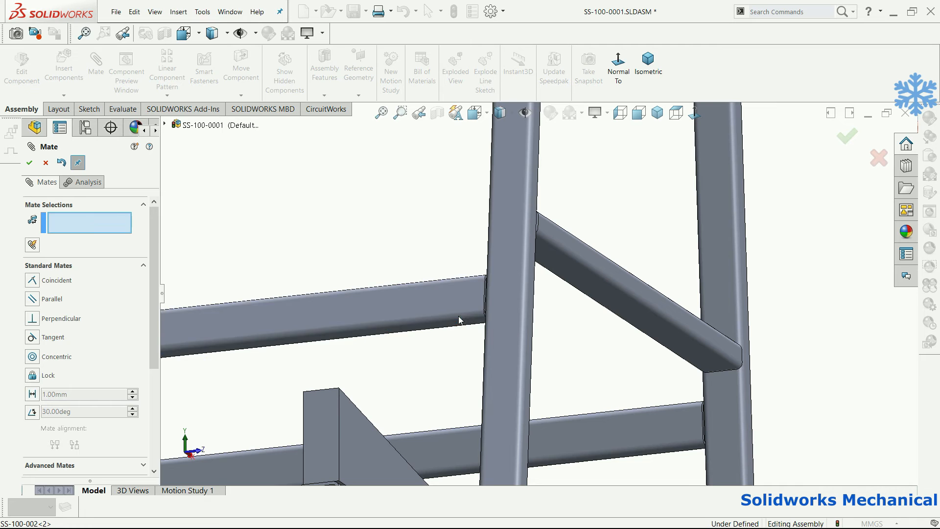
Step: Add a 500 mm distance mate between the rounded lower edge of tube SS-100-002<2> and the top face of the first frame's base beam
click(459, 321)
middle_drag(459, 320, 432, 436)
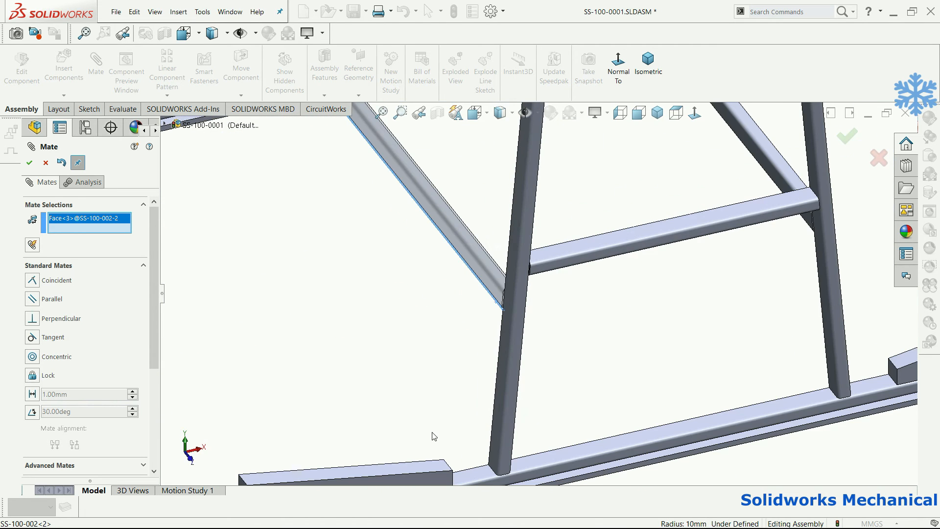
click(540, 462)
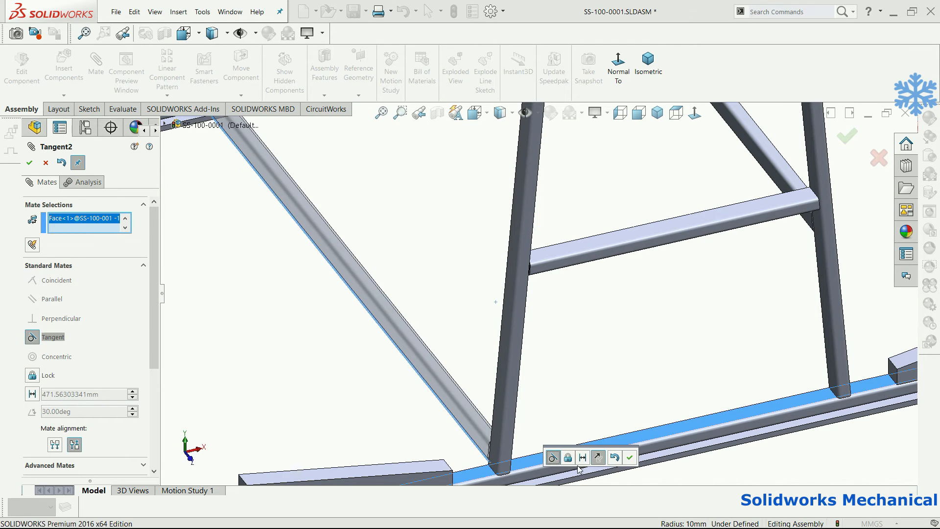
click(586, 459)
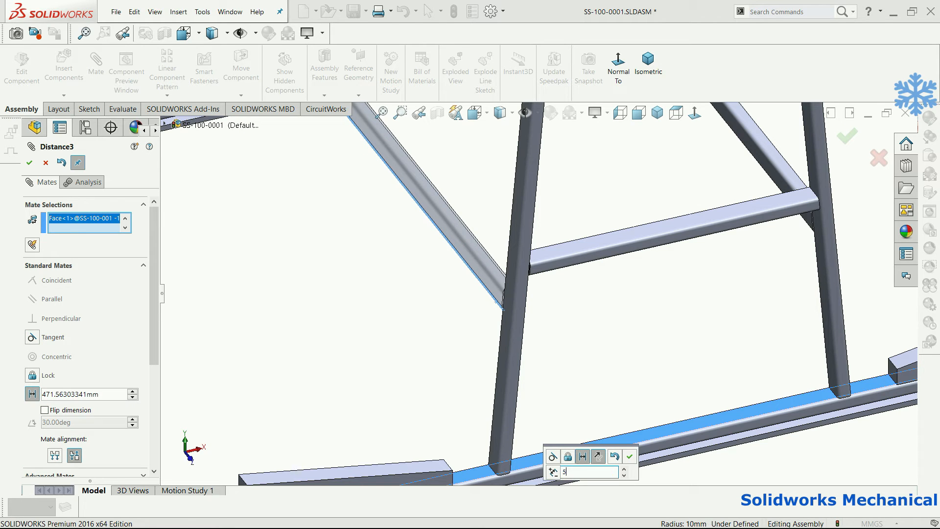
key(Return)
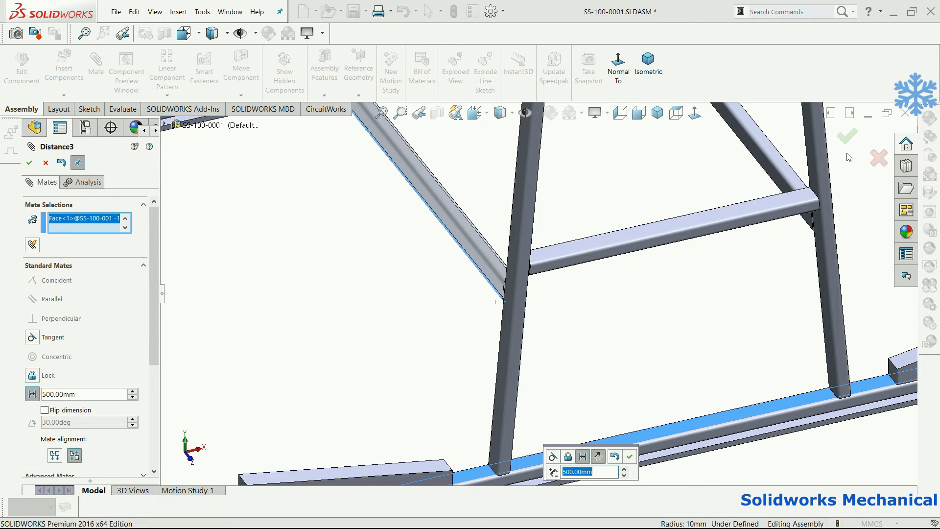
click(845, 135)
key(f)
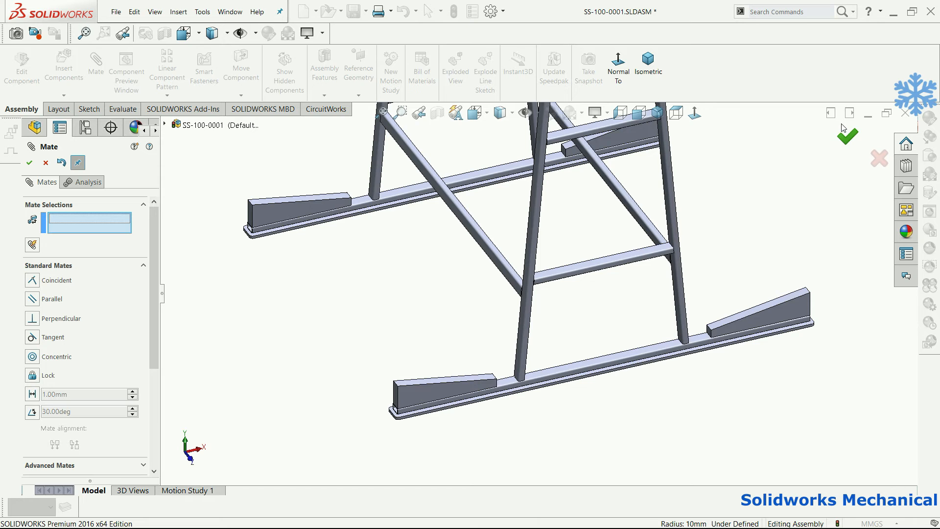
key(Escape)
Step: Add a 300 mm distance mate between the top corner point of the first frame and the upper face of the new tube SS-100-002<5>
middle_drag(685, 316, 723, 271)
scroll(682, 247, up, 4)
scroll(594, 239, down, 10)
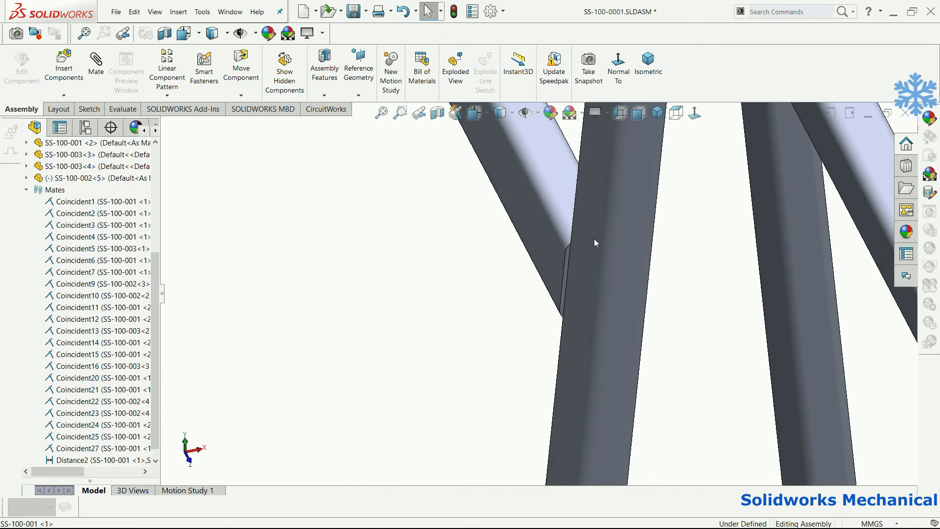
scroll(594, 239, up, 8)
middle_drag(506, 187, 515, 205)
click(96, 66)
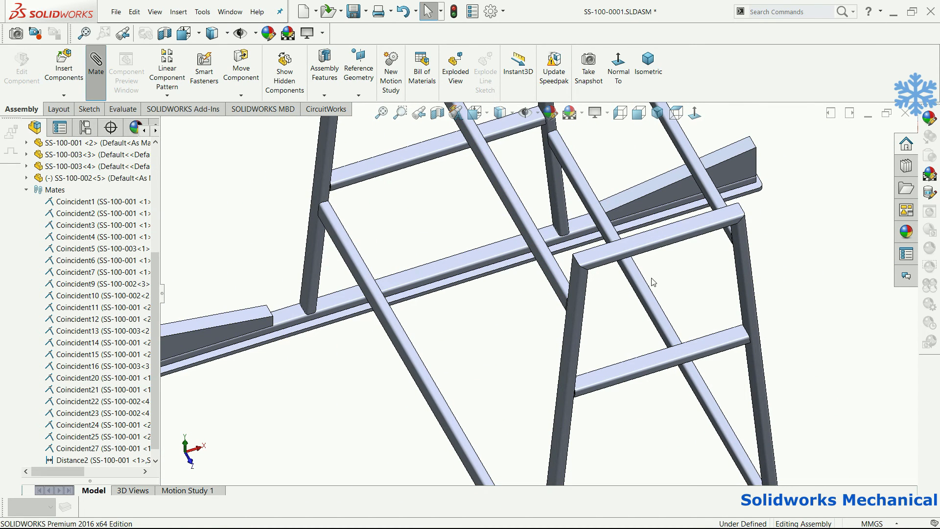
scroll(574, 268, down, 1)
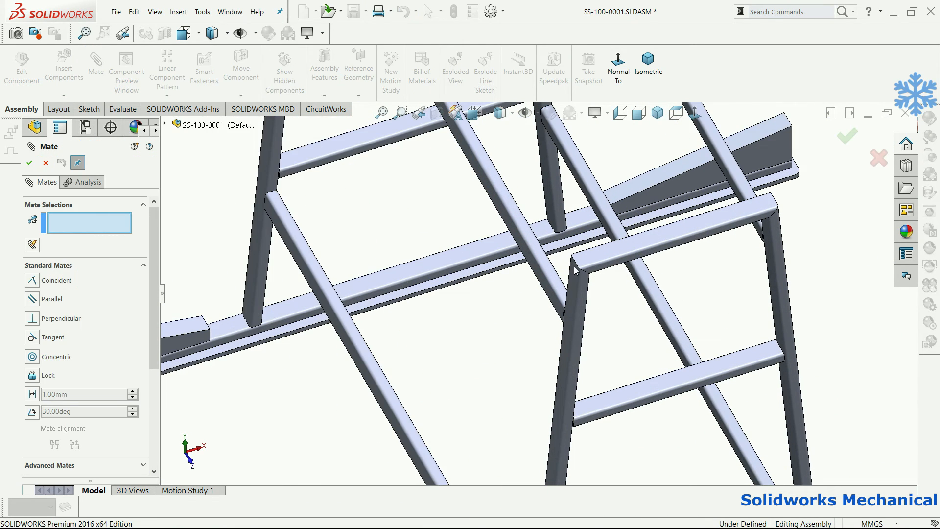
click(575, 264)
scroll(563, 274, down, 2)
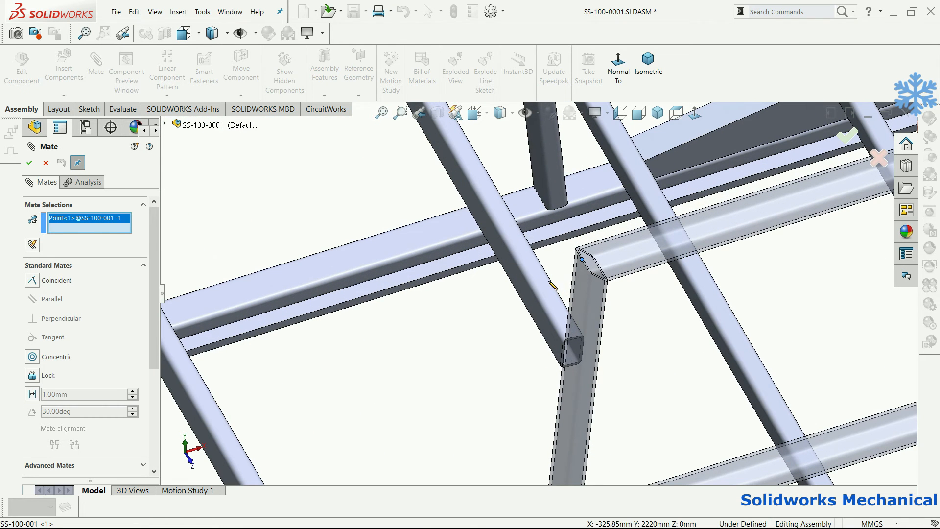
click(544, 292)
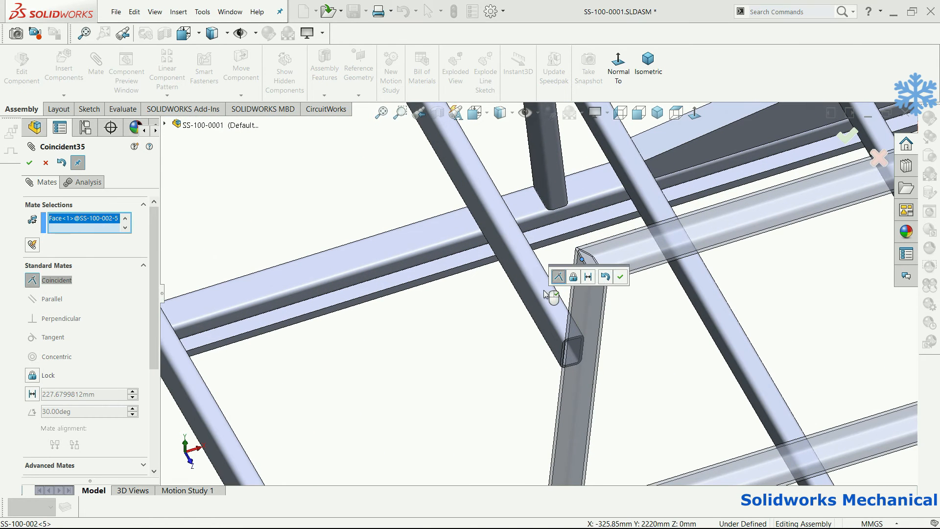
click(587, 277)
text(30)
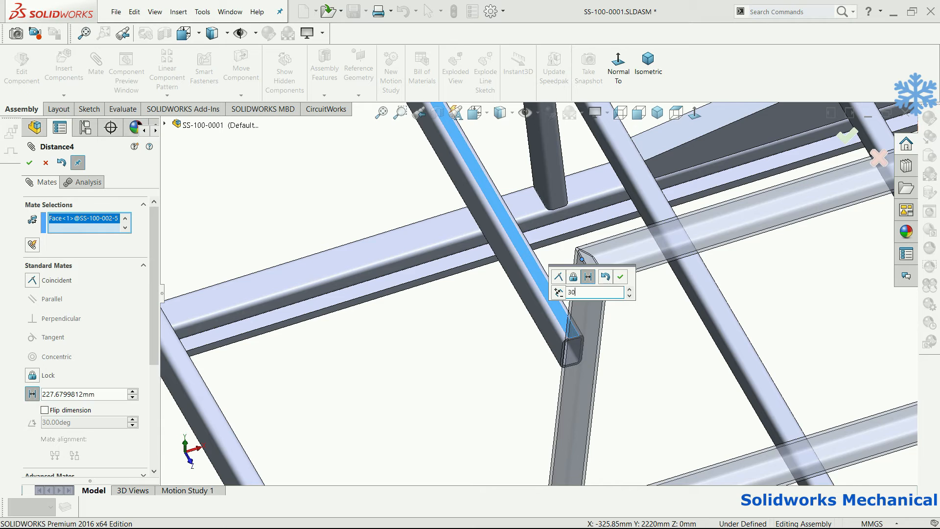
text(0)
key(Return)
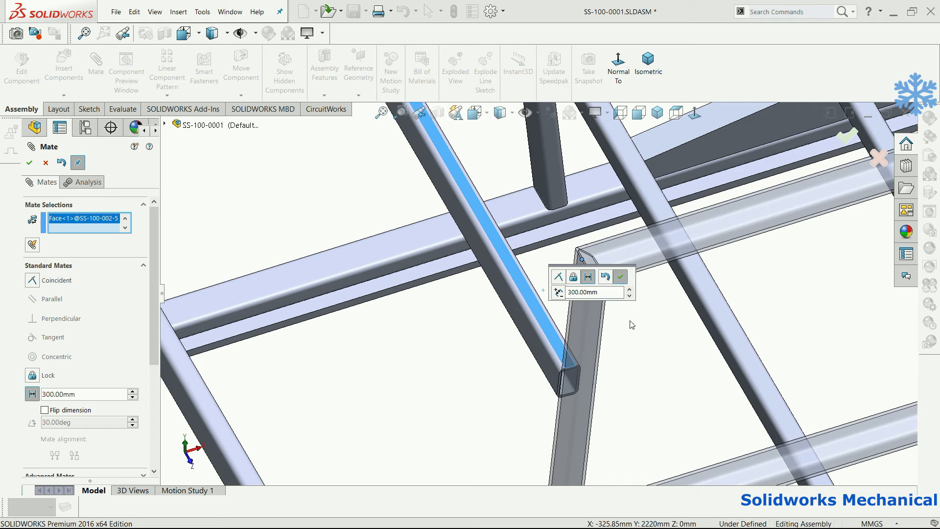
key(Return)
scroll(647, 323, up, 4)
scroll(690, 242, down, 3)
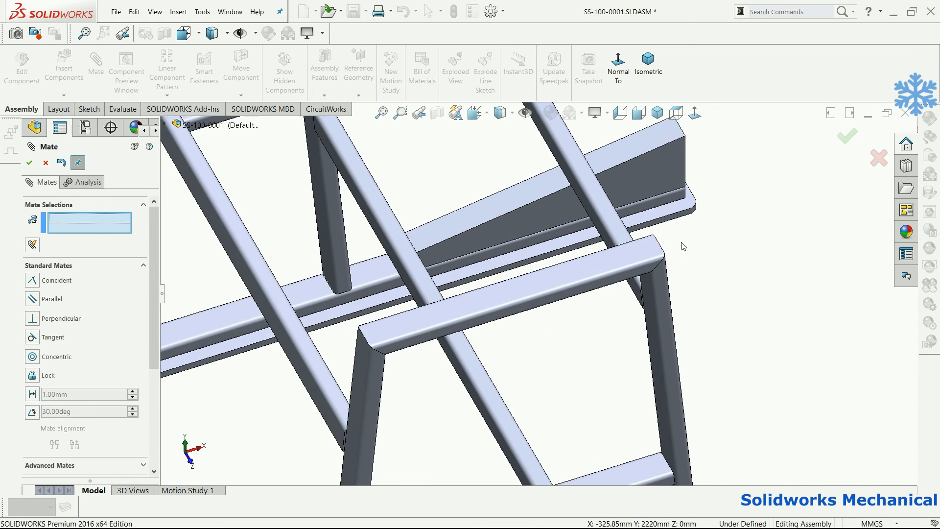
click(622, 231)
scroll(642, 244, down, 3)
click(655, 254)
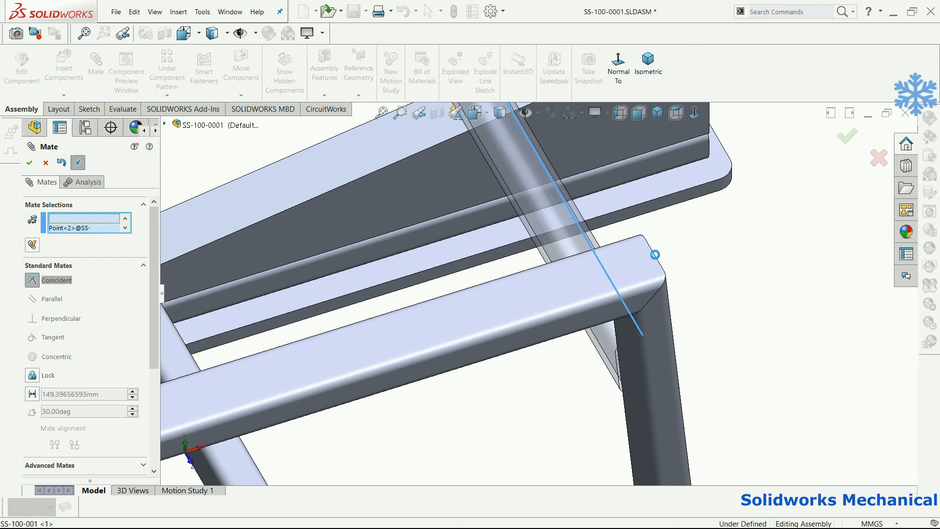
key(Escape)
Step: Add a 300 mm distance mate between the end edge of the first frame's top bar and the upper face of tube SS-100-002<3>
click(664, 268)
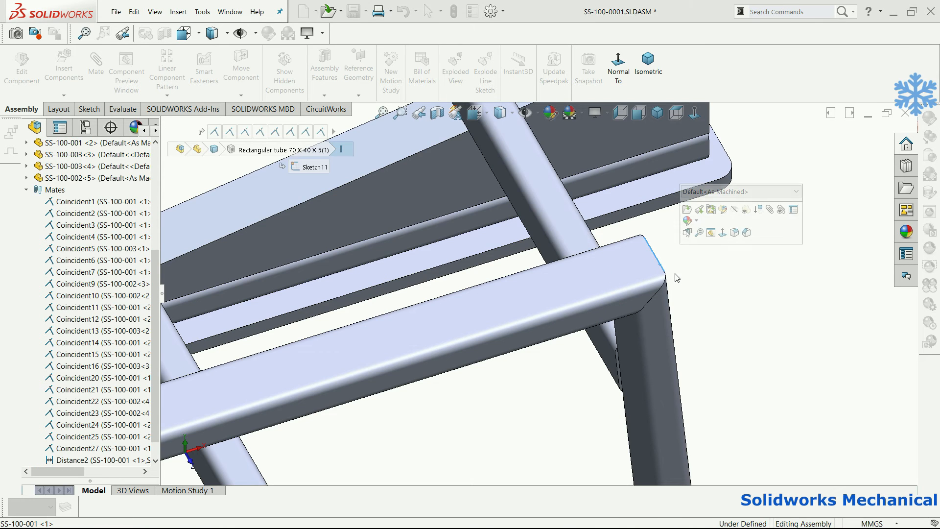
click(95, 68)
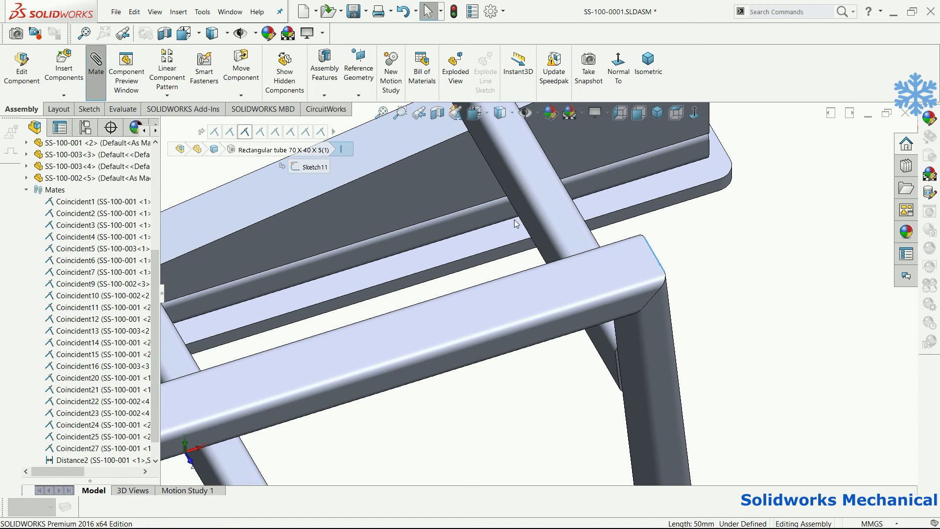
click(565, 220)
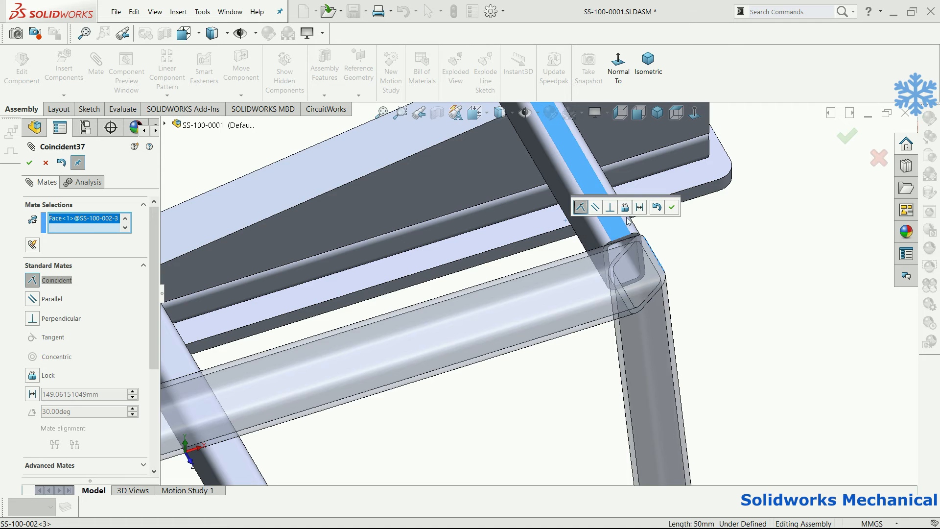
click(640, 207)
text(300)
key(Return)
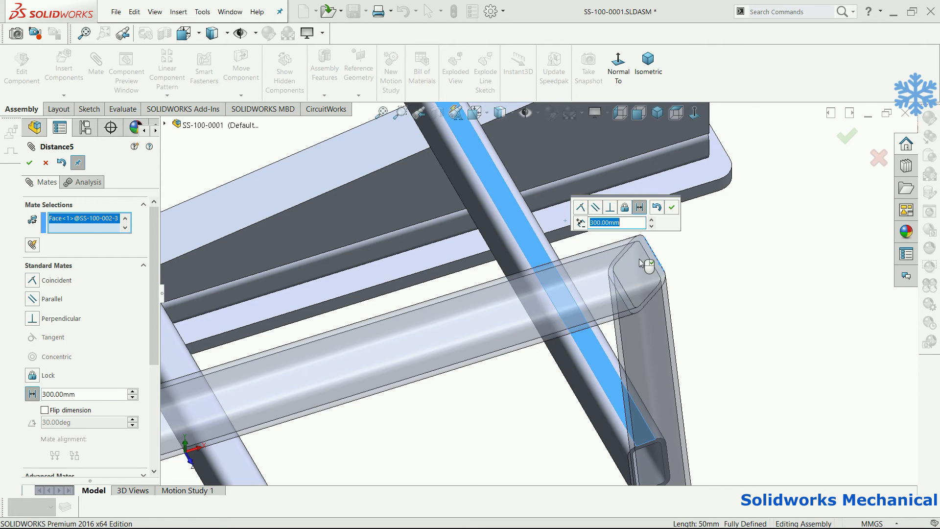
click(843, 142)
key(Escape)
Step: Examine the complete A-frame from several angles to check the positions of the four connecting tubes
scroll(854, 290, up, 5)
middle_drag(853, 290, 819, 320)
scroll(810, 330, up, 4)
key(f)
middle_drag(641, 312, 514, 409)
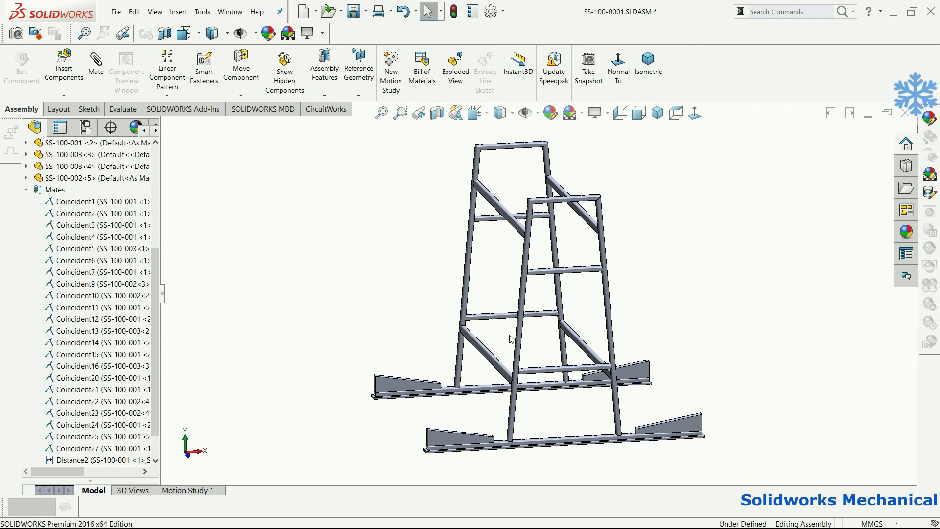
middle_drag(467, 290, 493, 317)
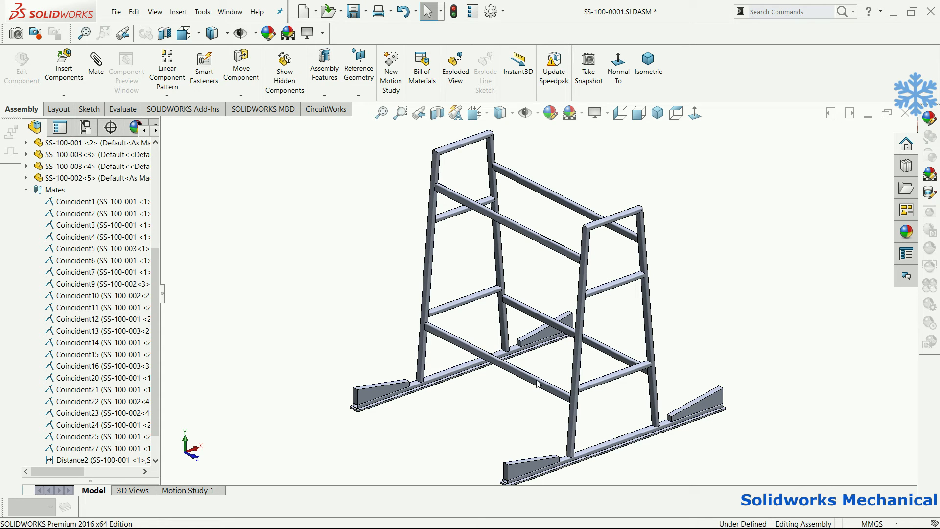
Step: Open the base extrude's profile sketch of wedge block SS-100-003<1> for editing within the assembly
scroll(557, 449, down, 5)
scroll(598, 350, down, 4)
middle_drag(598, 348, 479, 377)
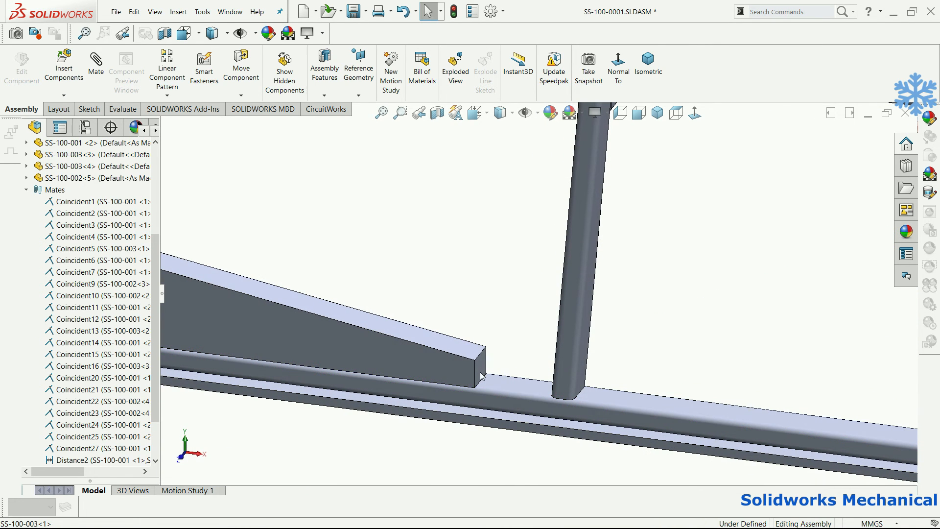
click(480, 371)
click(26, 143)
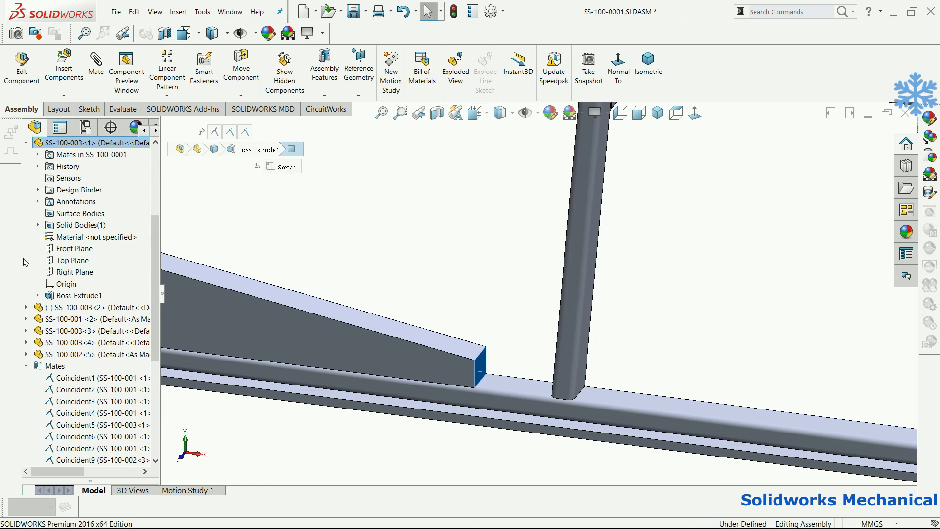
click(50, 295)
click(38, 295)
click(69, 307)
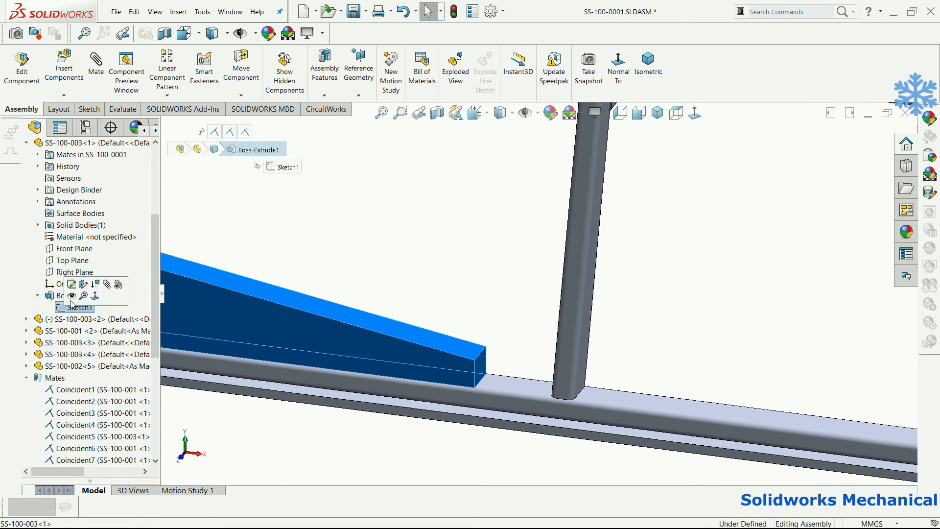
click(71, 285)
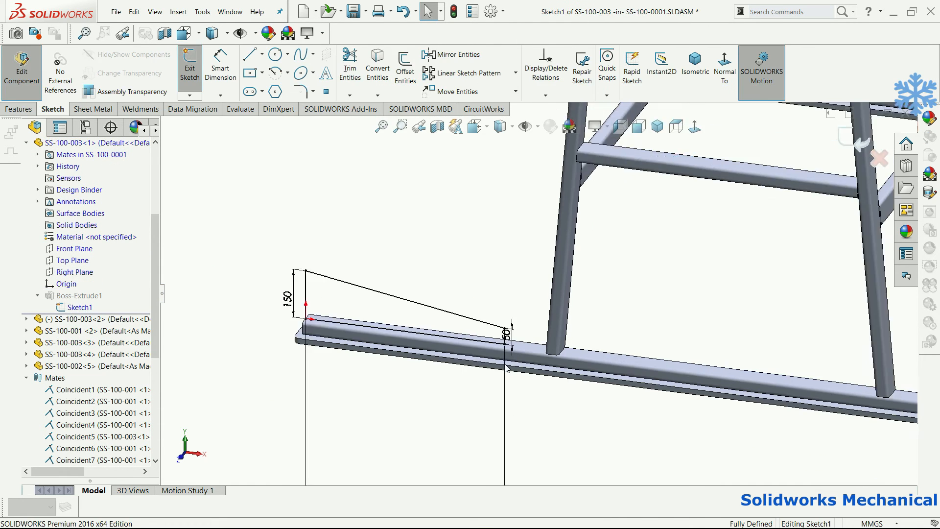
Step: Set the base length of the wedge block's sketch profile to 650 mm
double_click(401, 465)
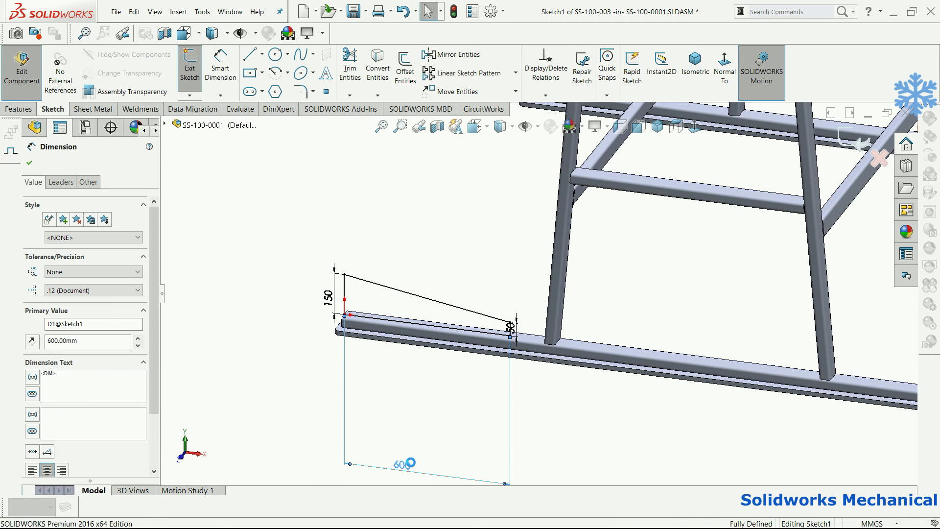
text(650)
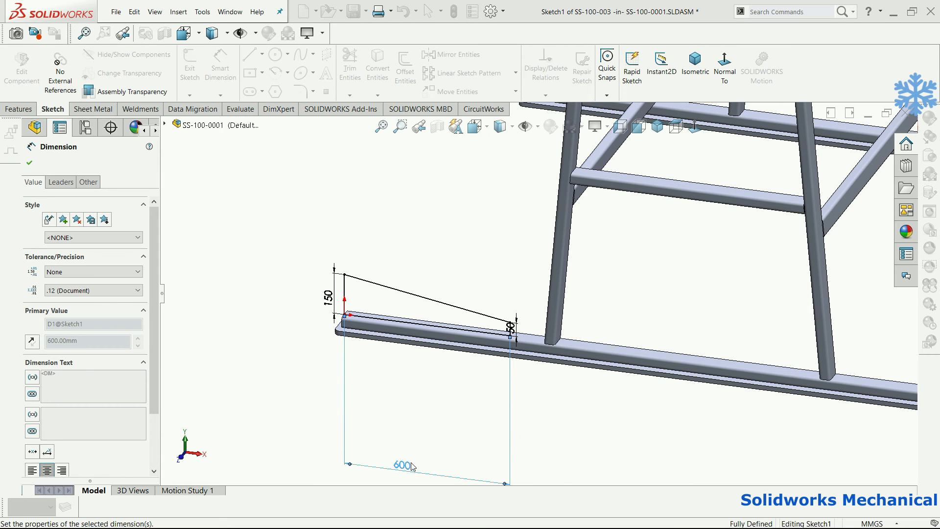
key(Return)
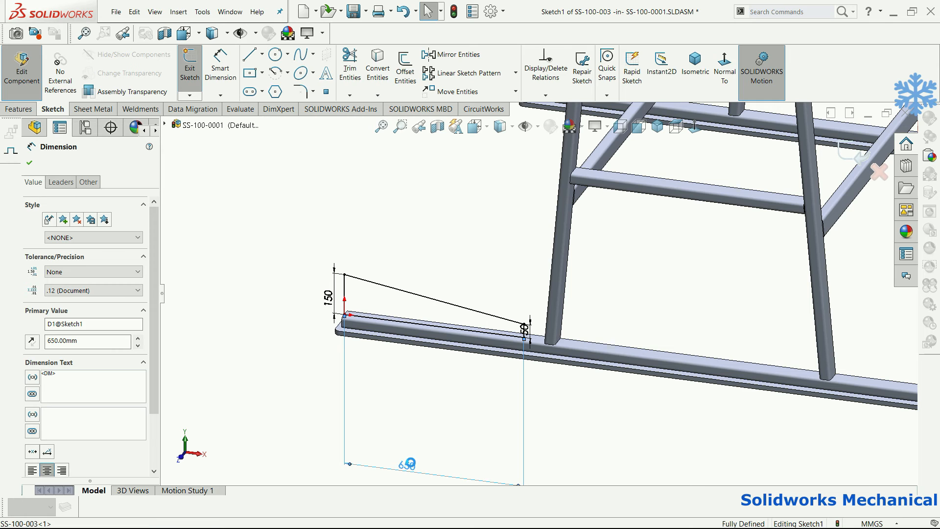
Step: Set the base length of the wedge block's sketch profile to 700 mm
double_click(408, 465)
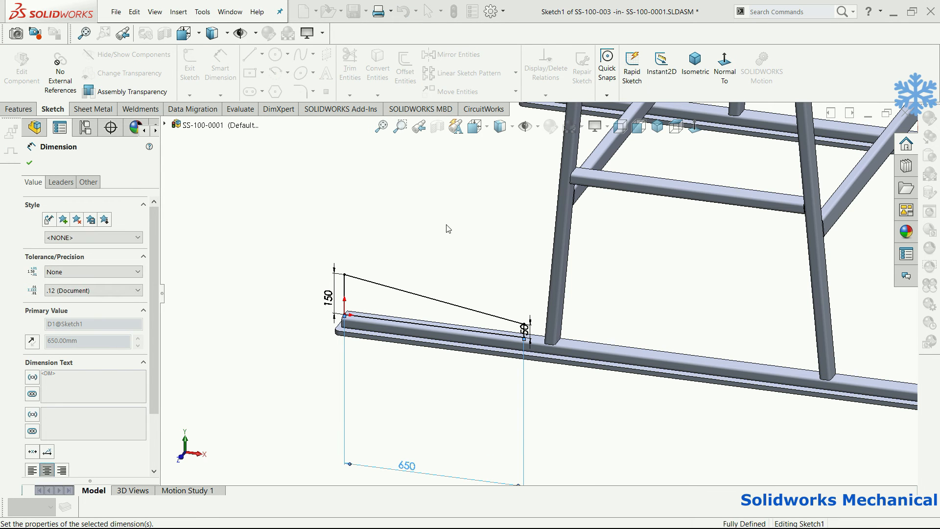
text(700)
key(Return)
Step: Set the height of the wedge profile's short end to 30 mm and finish the sketch
middle_drag(677, 275, 702, 292)
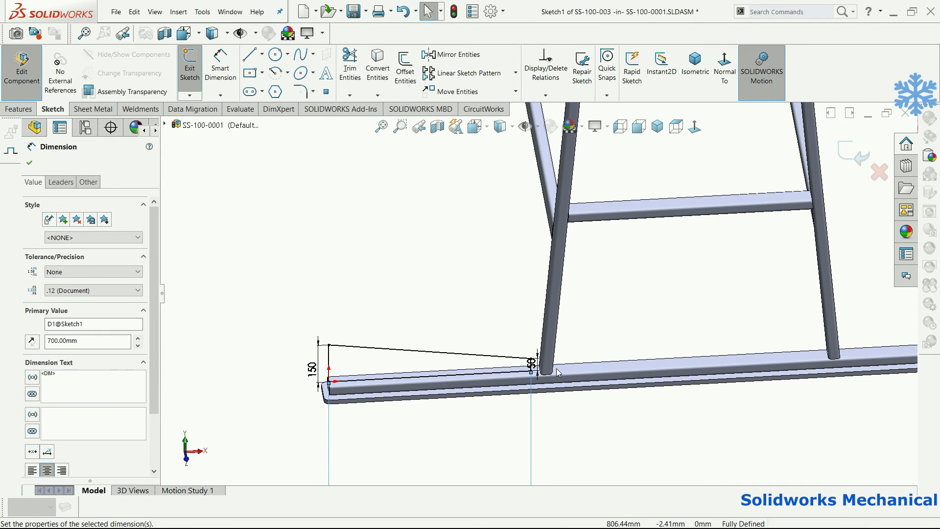
double_click(532, 364)
text(50)
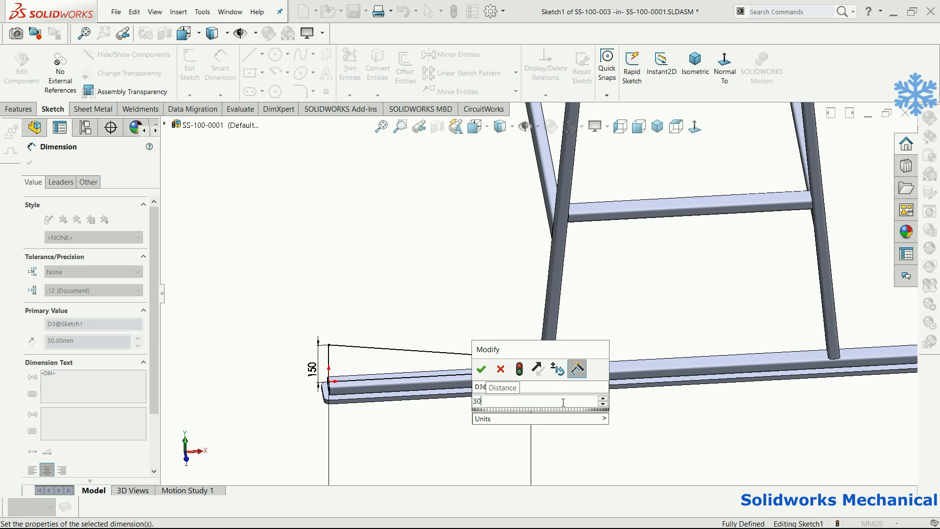
key(Return)
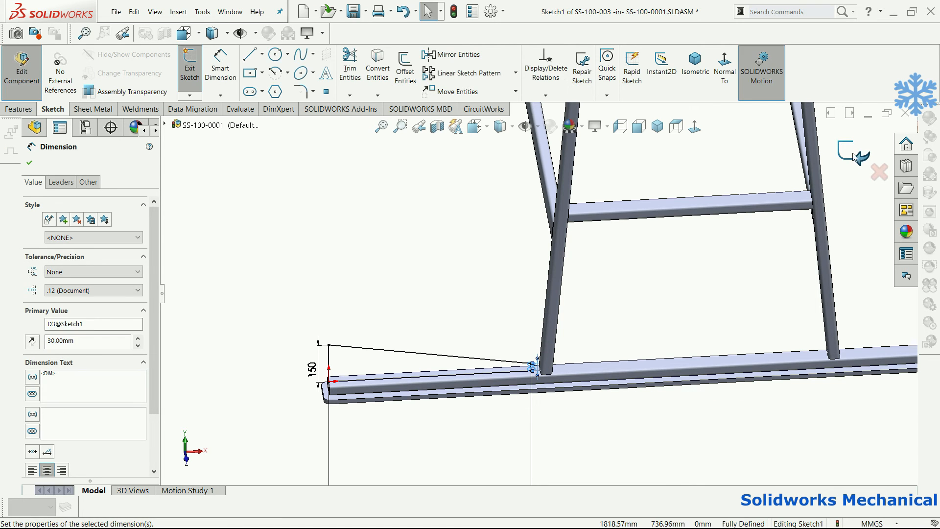
key(Escape)
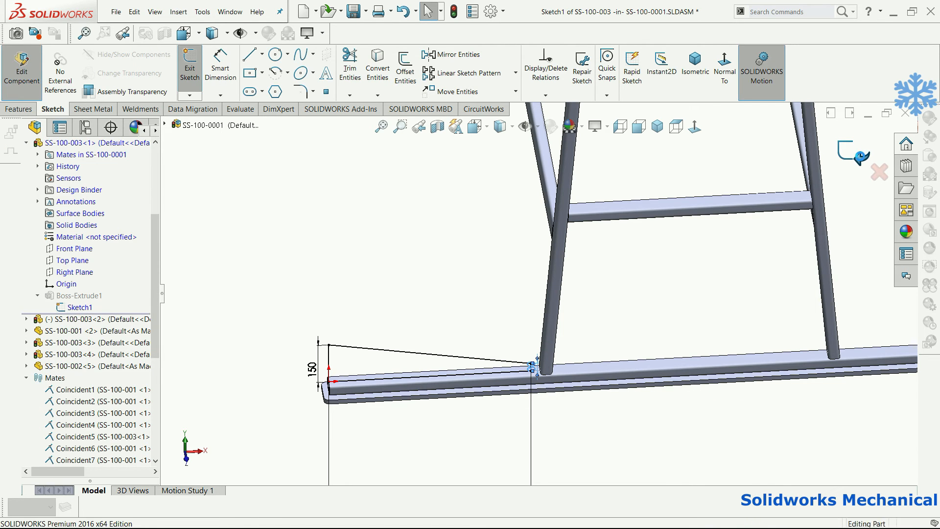
click(861, 158)
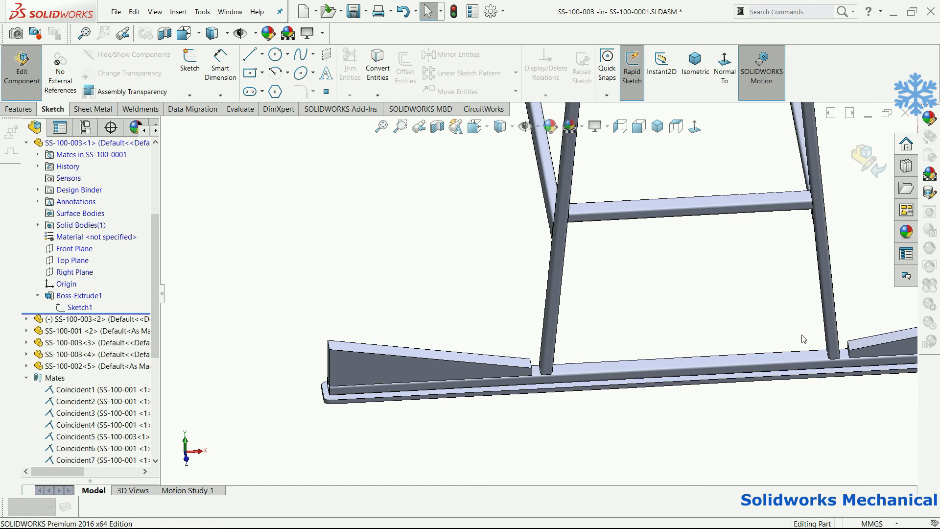
Step: Return to the assembly and apply the siena car paint appearance to part SS-100-003 at part document level
scroll(801, 331, up, 4)
key(f)
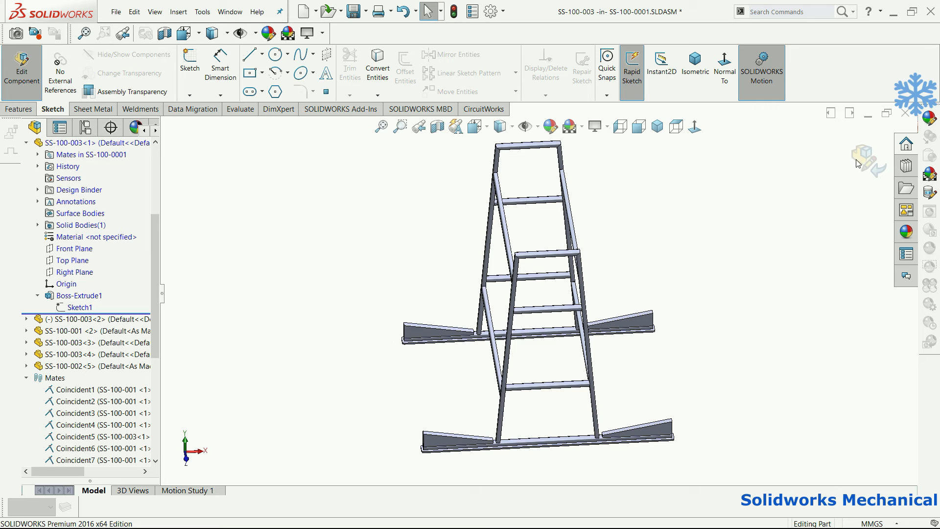
click(415, 325)
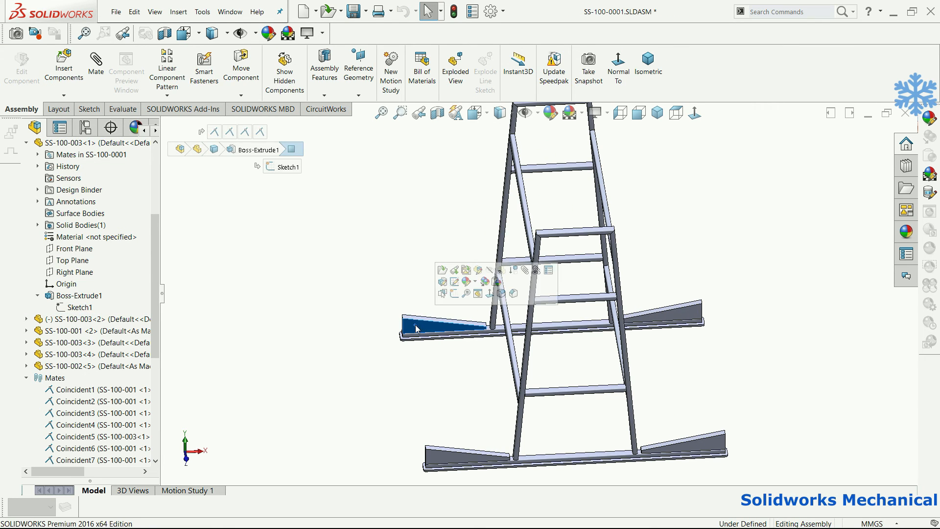
click(533, 272)
click(81, 397)
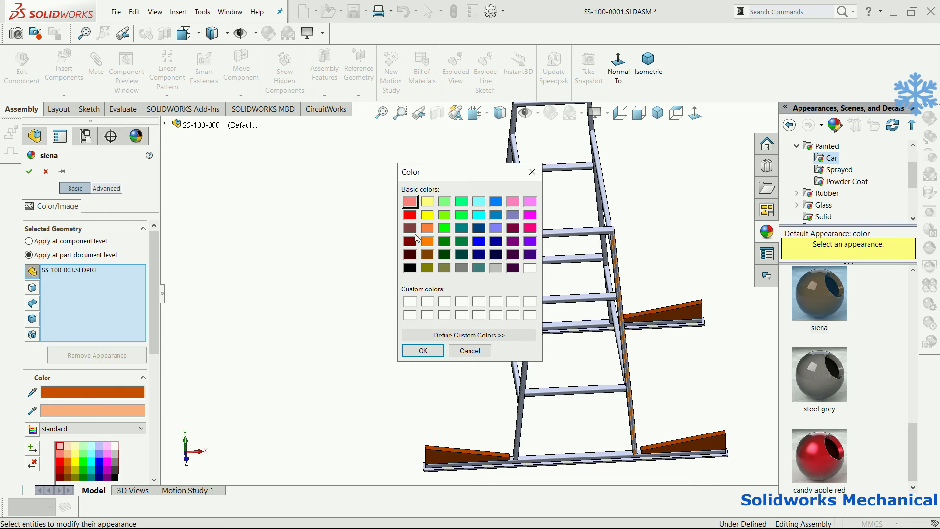
click(421, 350)
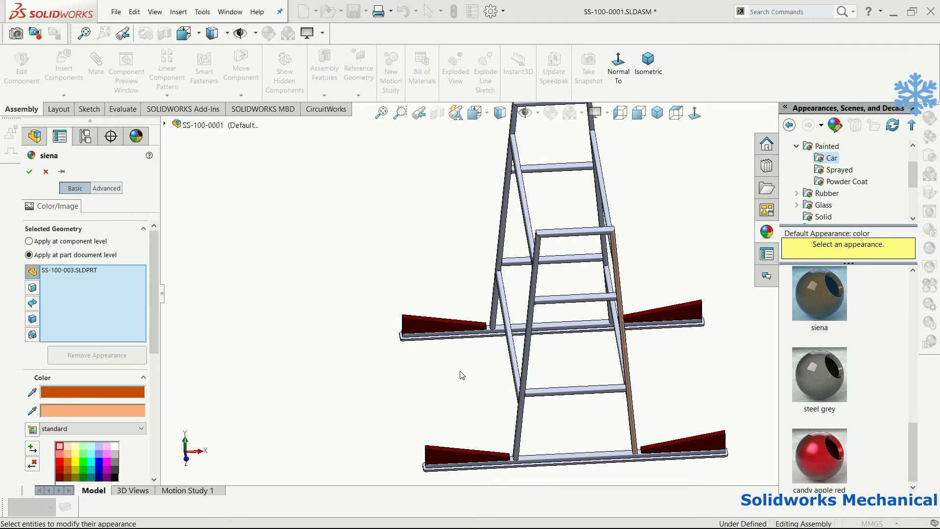
click(809, 308)
drag(913, 446, 915, 510)
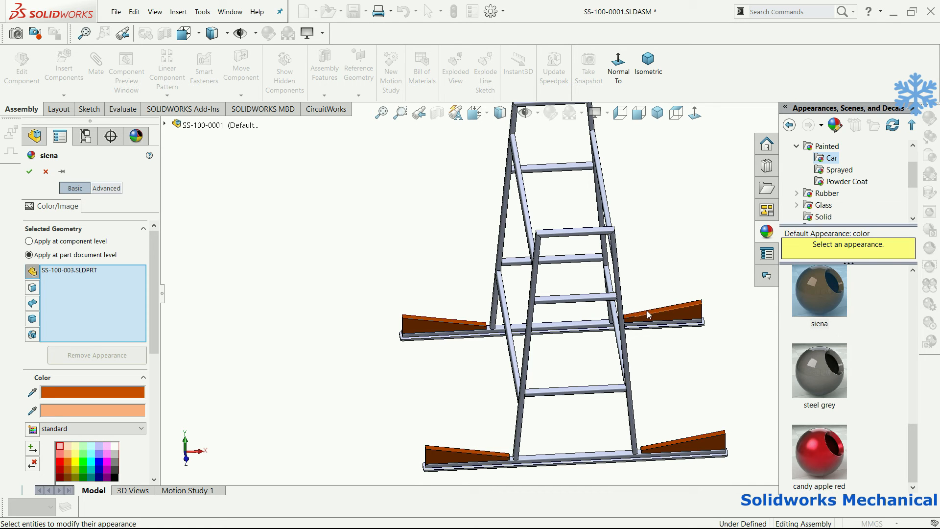
click(674, 225)
click(30, 172)
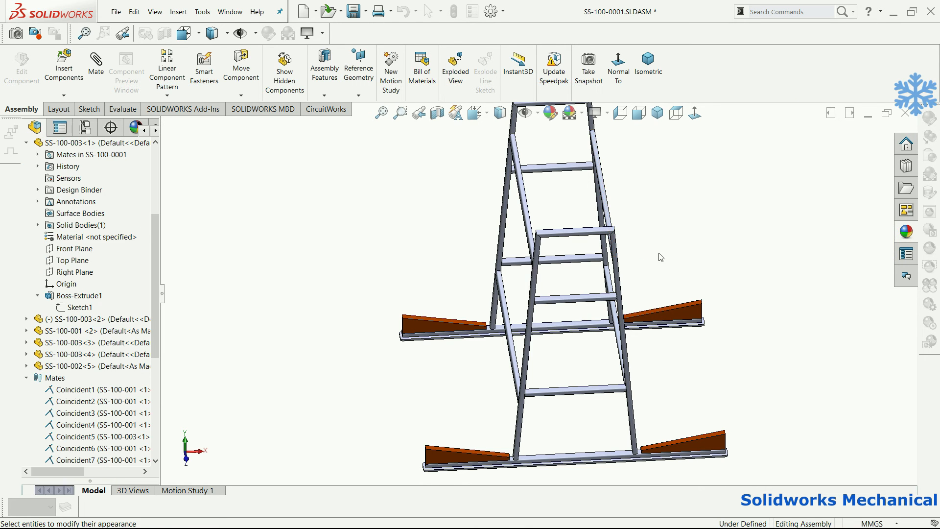
Step: Create a new part document for the stone slab
middle_drag(670, 263, 571, 364)
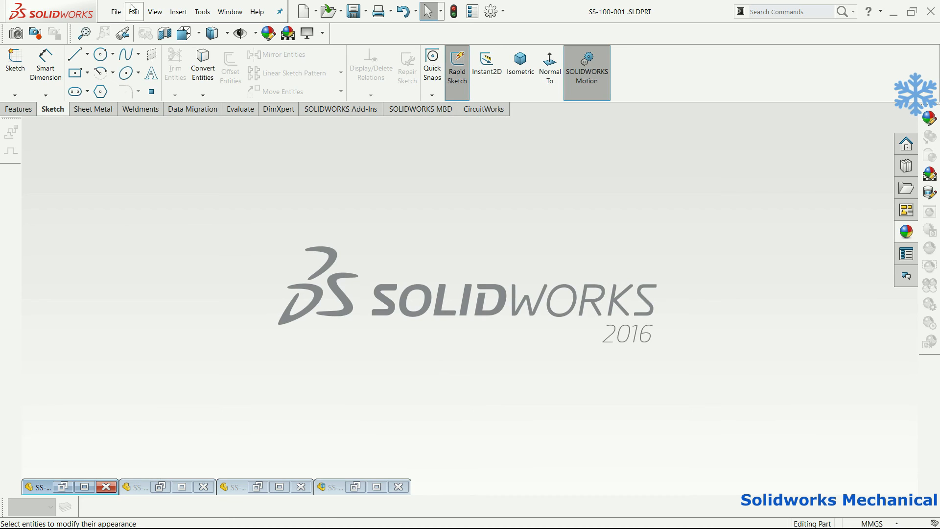
click(116, 12)
click(126, 30)
double_click(202, 142)
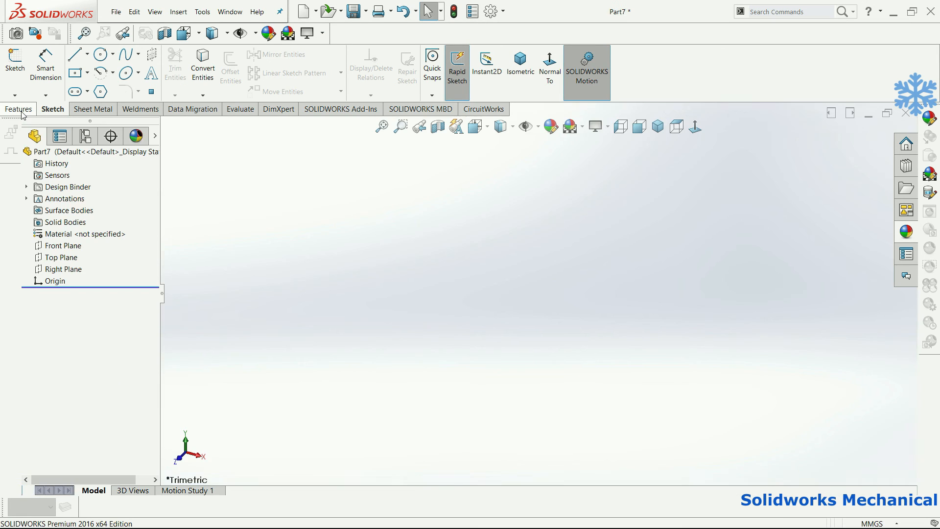
Step: Start an extruded boss on the Front Plane and sketch a center rectangle about 462 mm by 154 mm around the origin
click(19, 108)
click(20, 67)
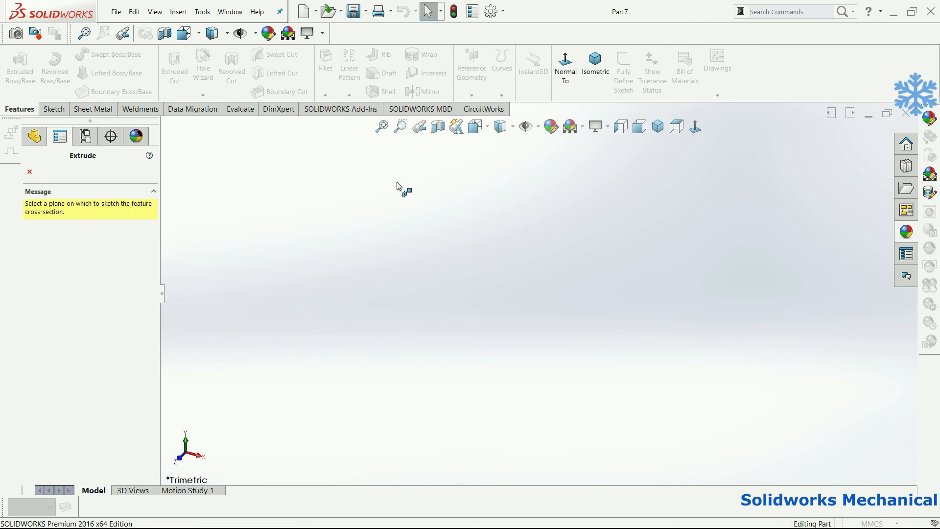
click(398, 186)
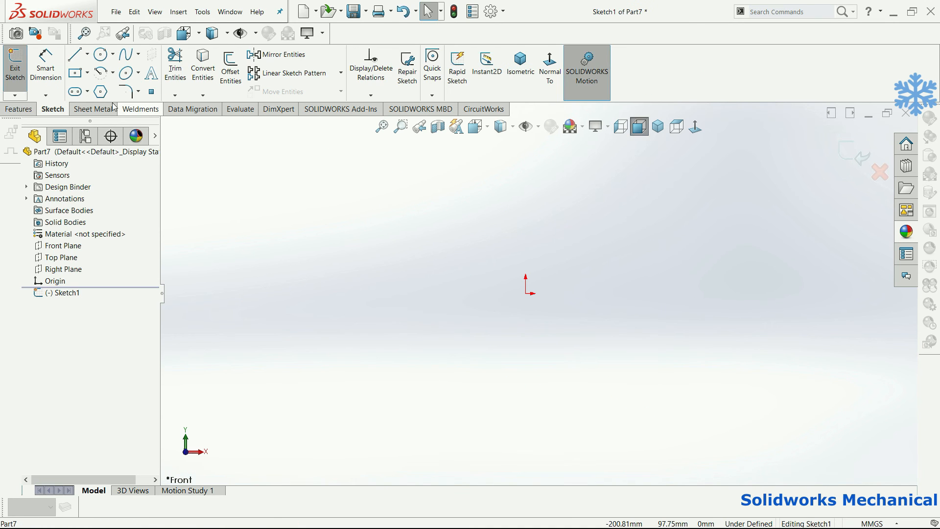
click(529, 293)
click(705, 387)
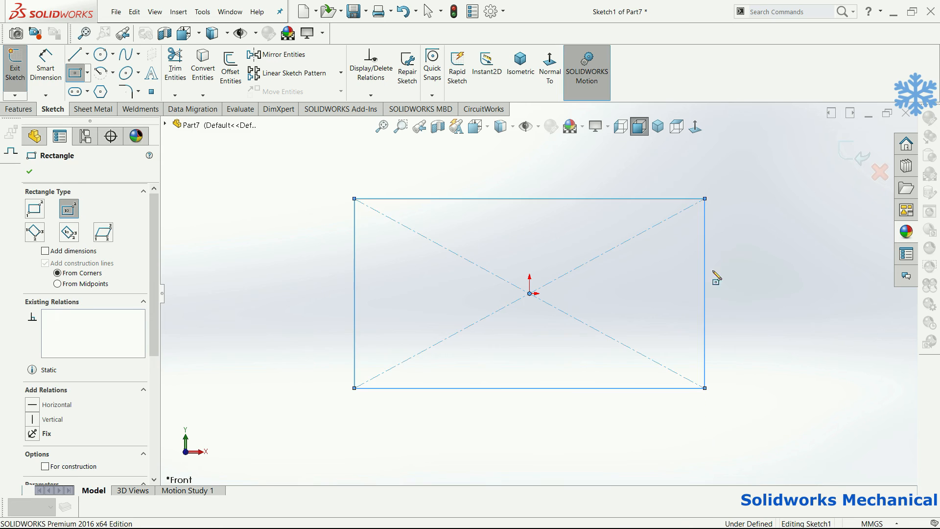
Step: Dimension the center rectangle to 250 mm high and 2800 mm wide
key(d)
click(706, 295)
click(728, 309)
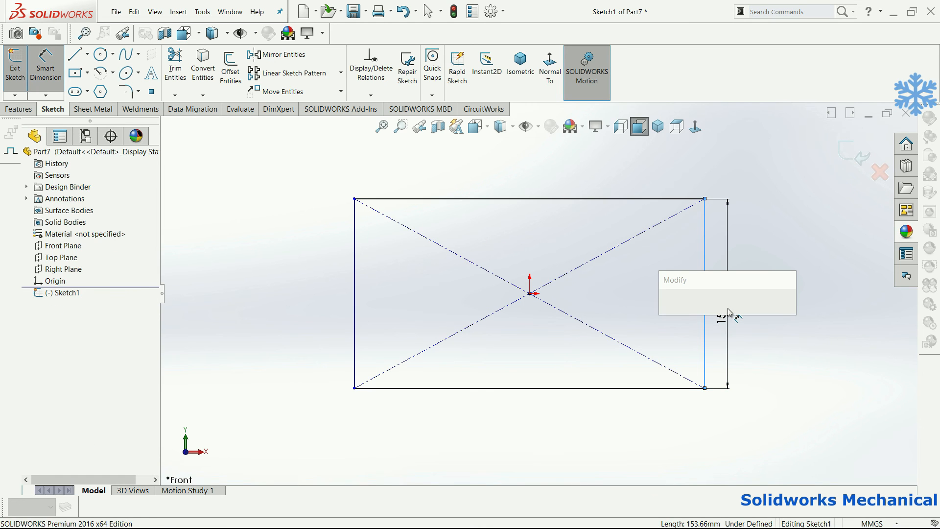
text(250)
key(Return)
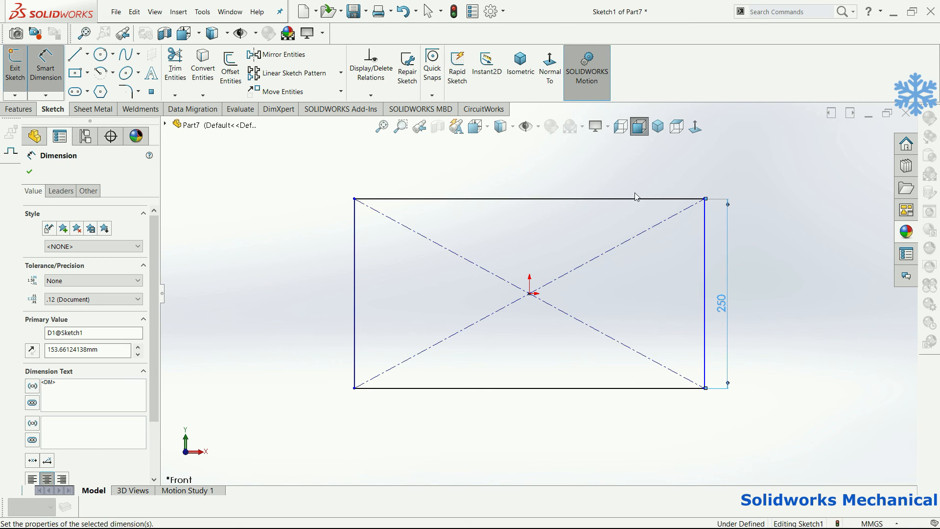
click(637, 198)
click(628, 181)
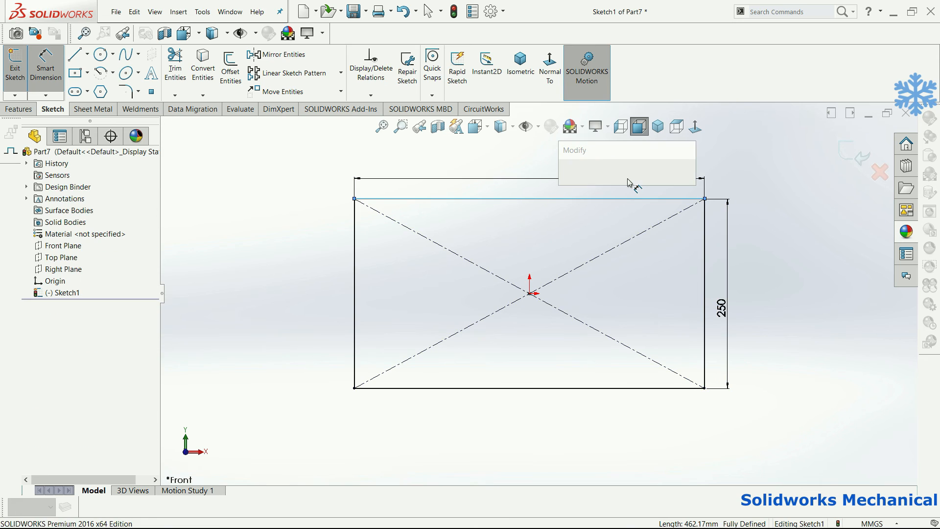
text(2800)
key(Return)
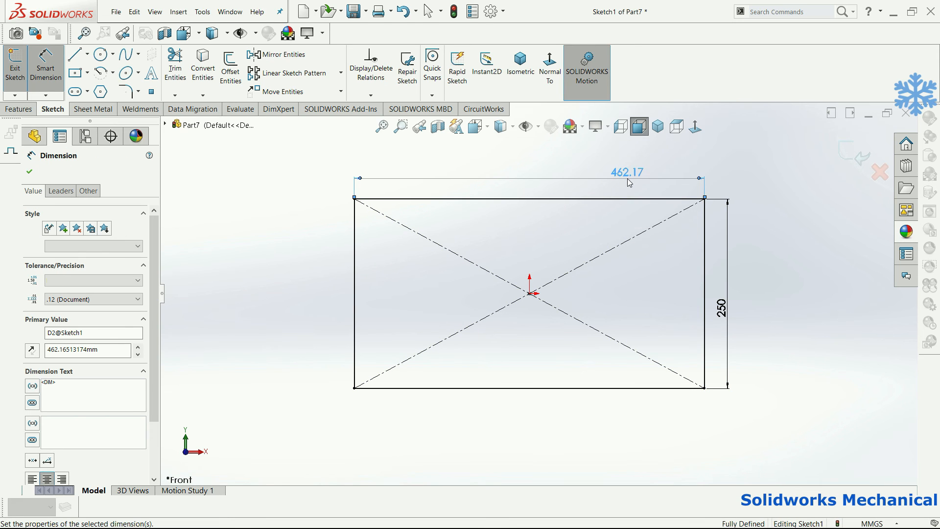
key(f)
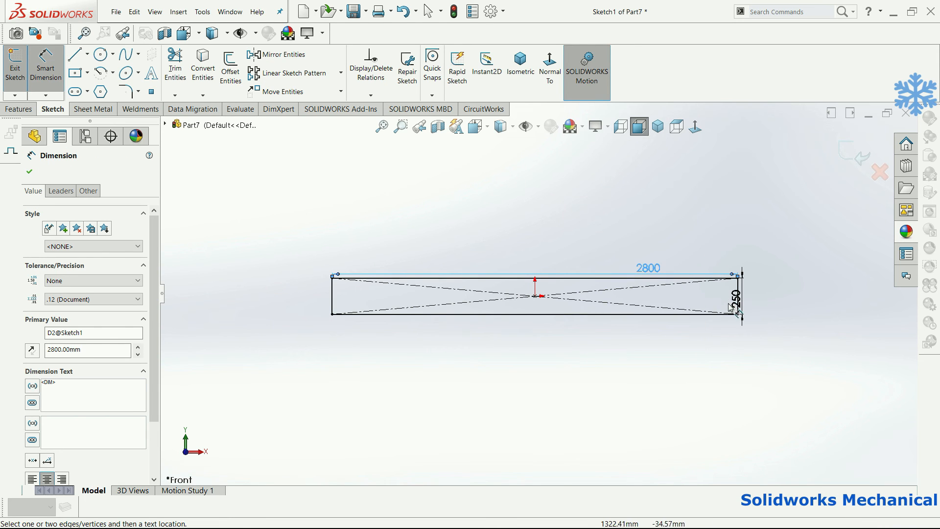
Step: Change the height dimension of the slab rectangle to 2500 mm
double_click(731, 303)
text(2500)
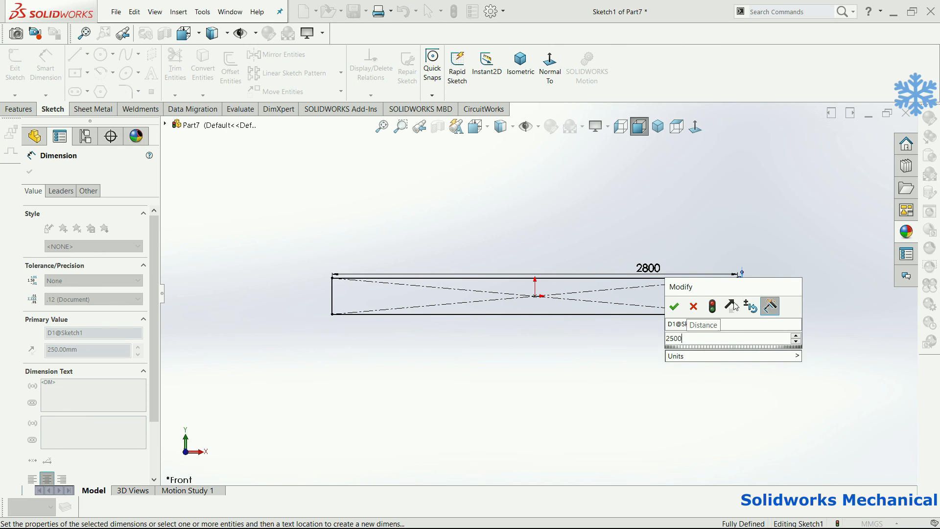
key(Return)
key(f)
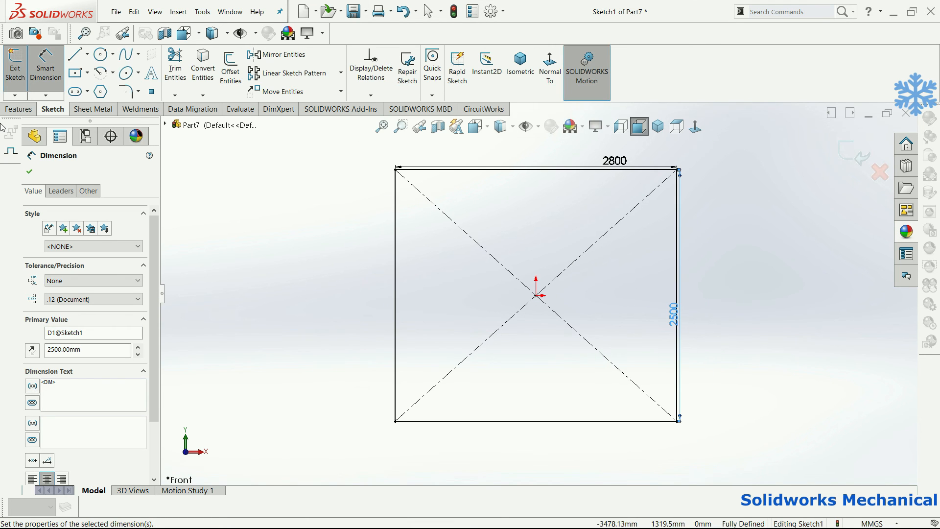
Step: Extrude the slab rectangle 10 mm with the Mid Plane end condition
click(19, 108)
click(19, 66)
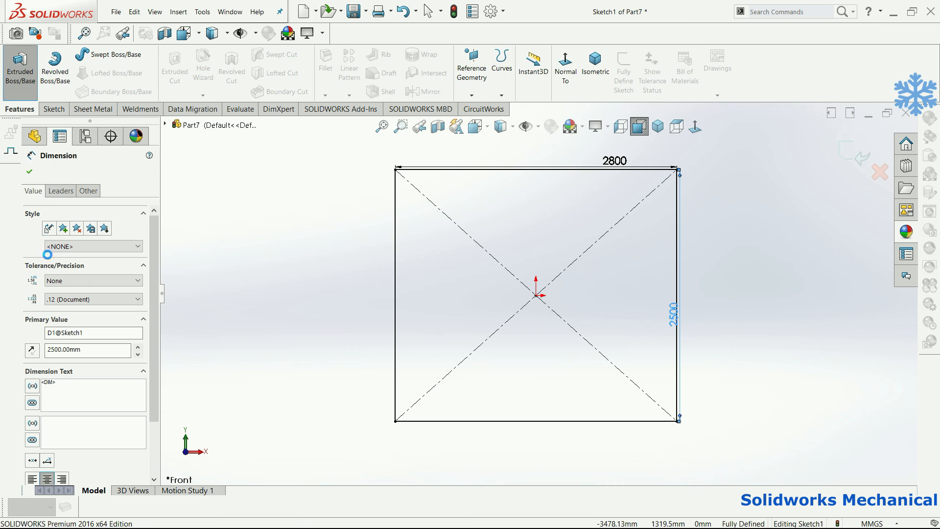
click(93, 239)
click(73, 292)
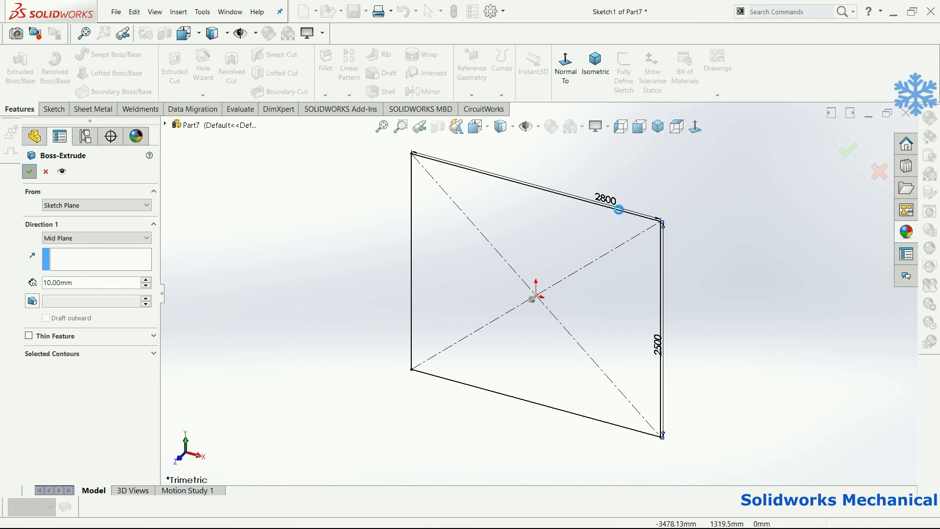
key(Return)
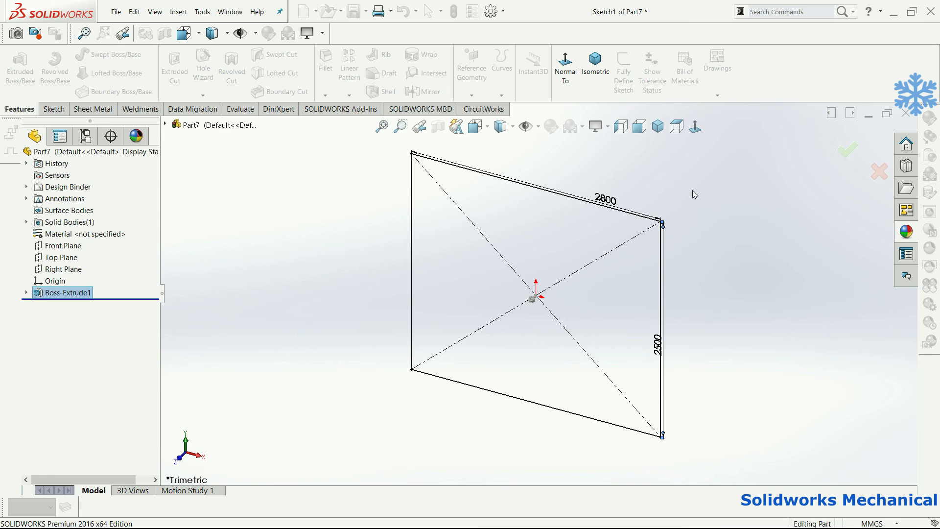
Step: Save the slab part as Granite slab.SLDPRT and return to the SS-100-0001 assembly
key(ctrl+s)
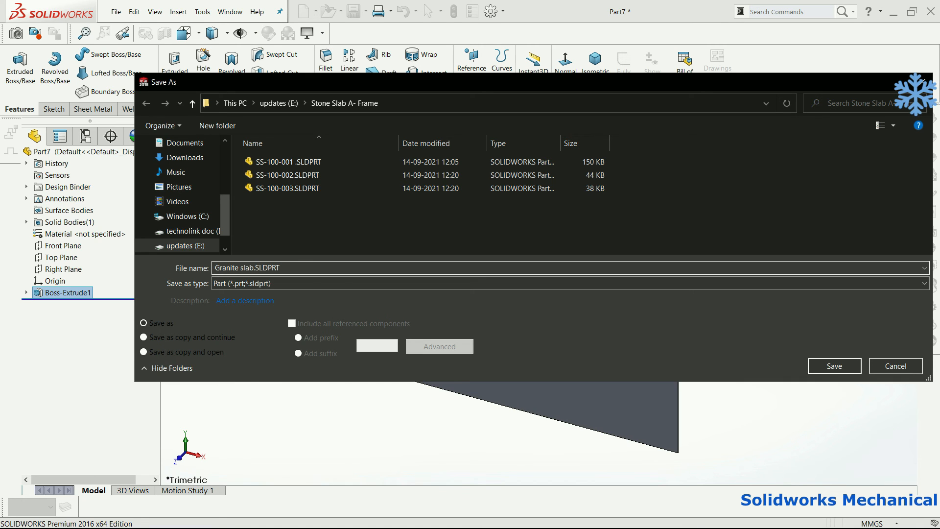
click(834, 365)
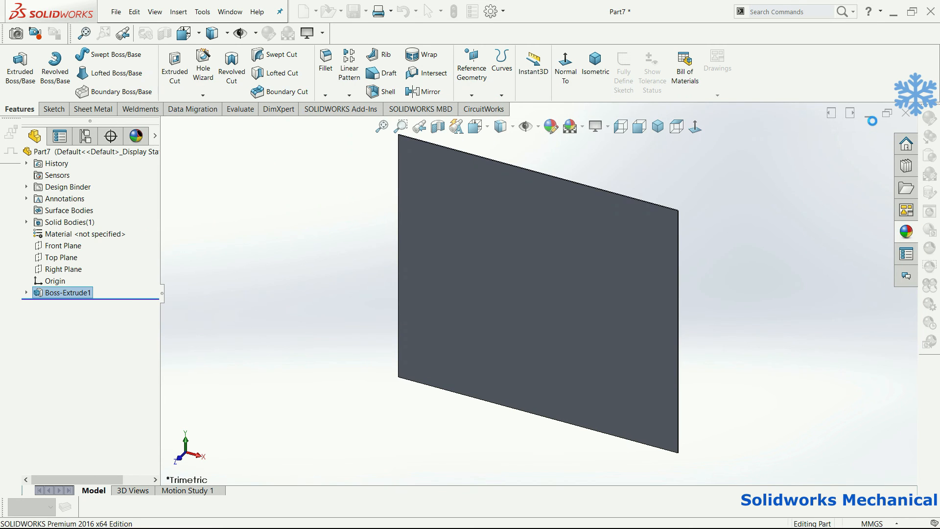
click(868, 119)
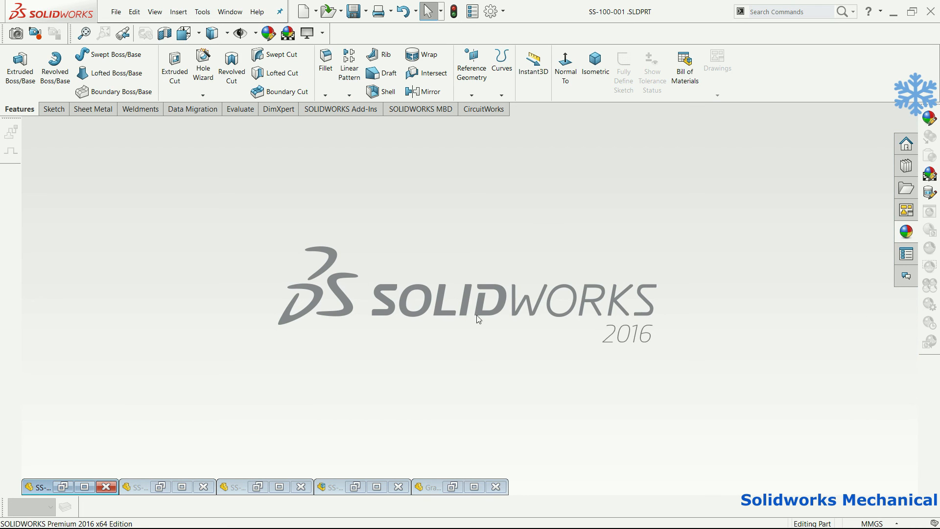
double_click(387, 485)
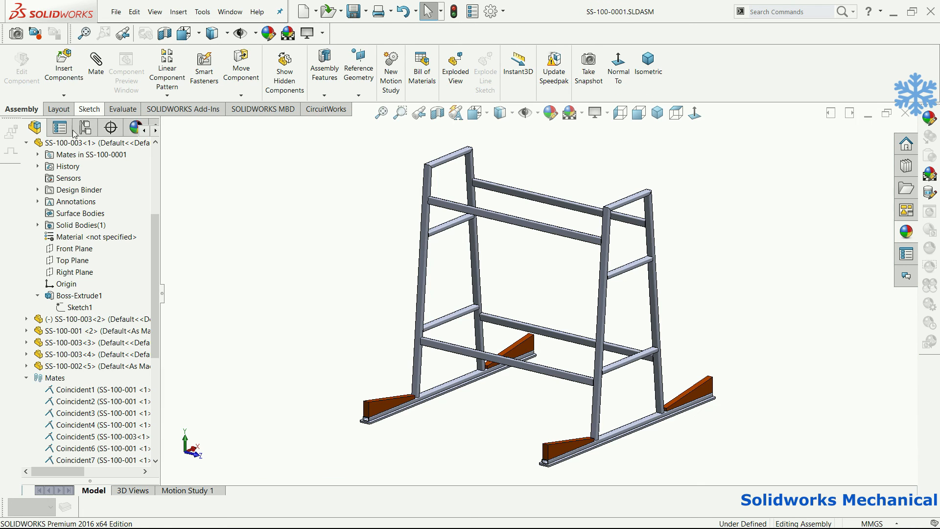
Step: Insert the Granite slab part into the assembly, rotated 90° about Y, and place it beside the A-frame
click(61, 68)
click(82, 296)
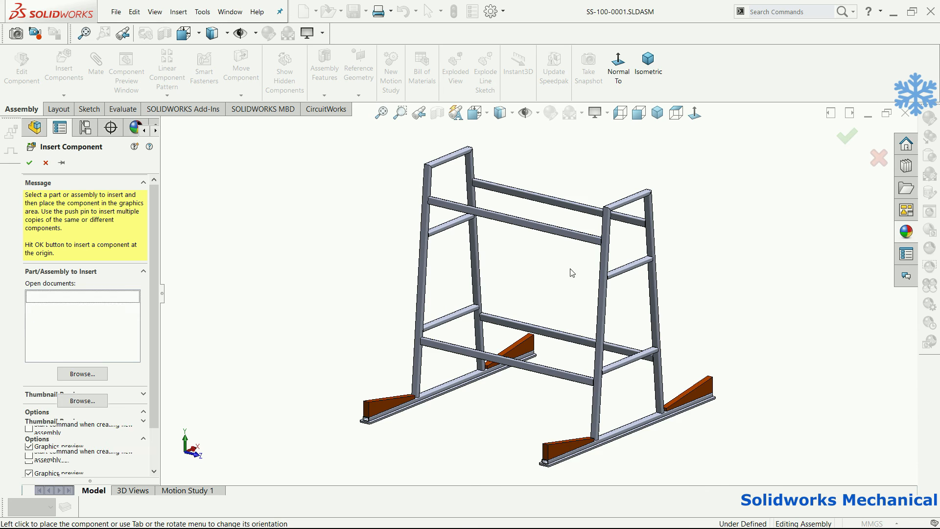
click(268, 461)
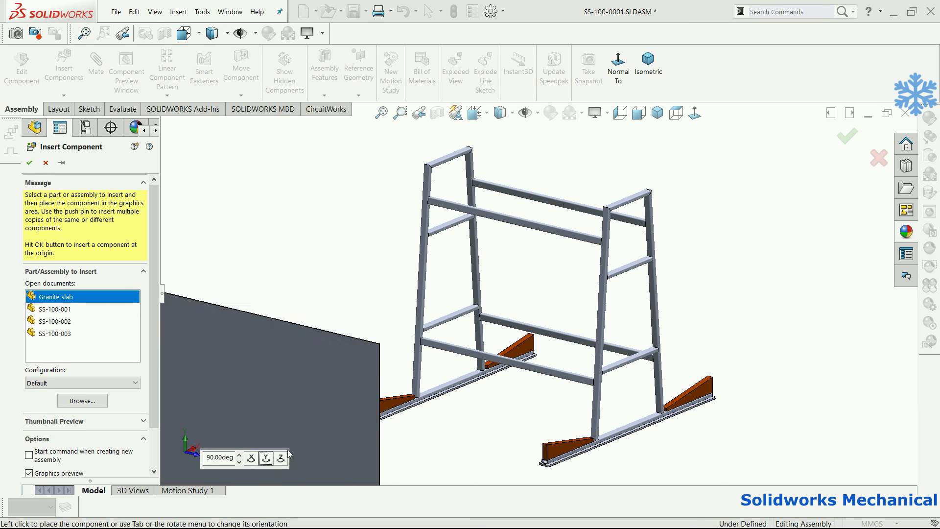
click(500, 291)
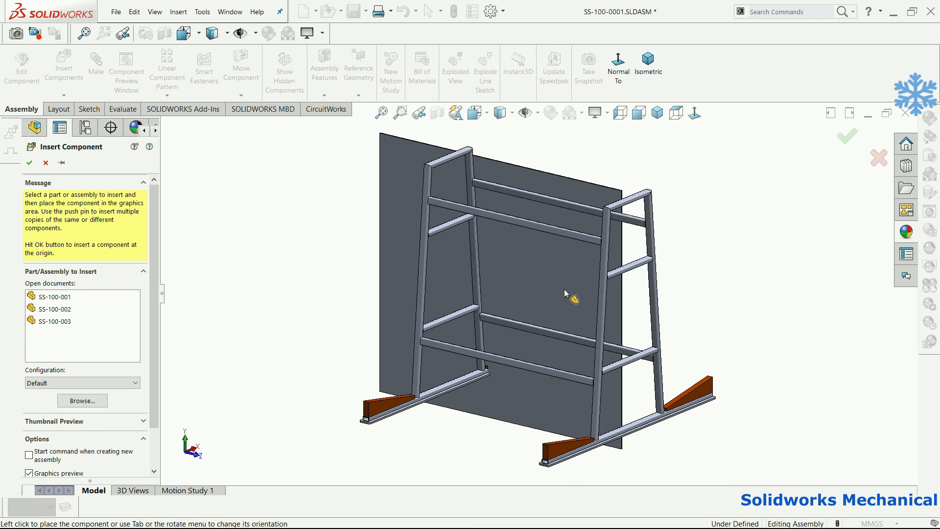
Step: Select the granite slab's broad face and start a mate with it
key(ctrl+1)
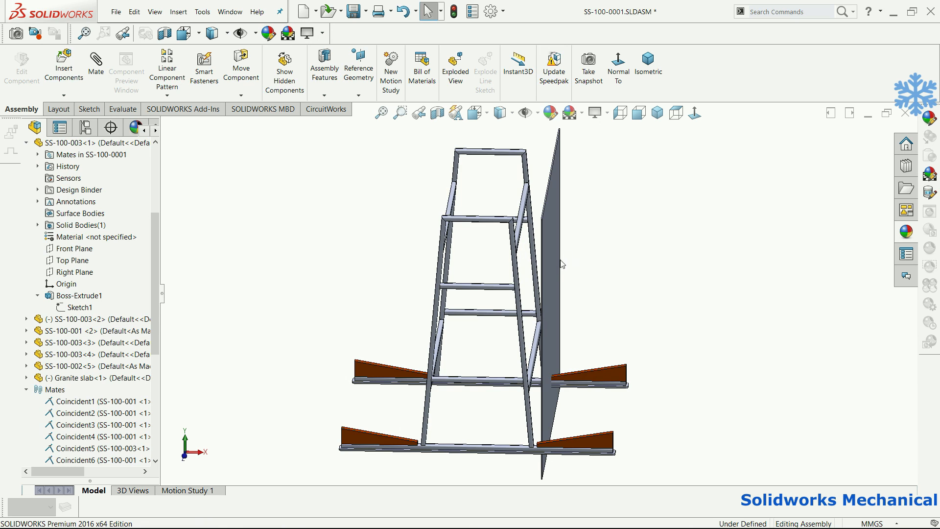
click(560, 264)
click(96, 66)
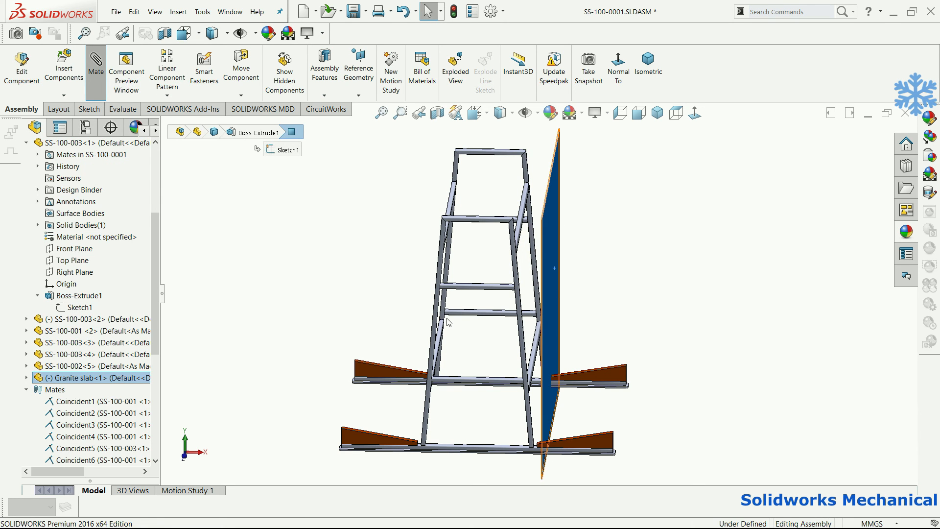
Step: Edit Sketch1 of the wedge part SS-100-003 and delete the 30 mm dimension at its narrow end
click(66, 304)
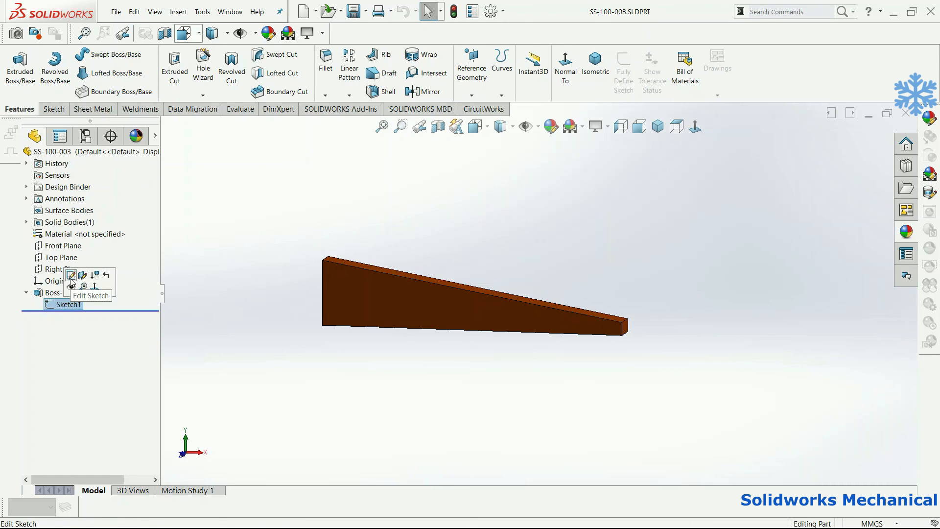
click(71, 275)
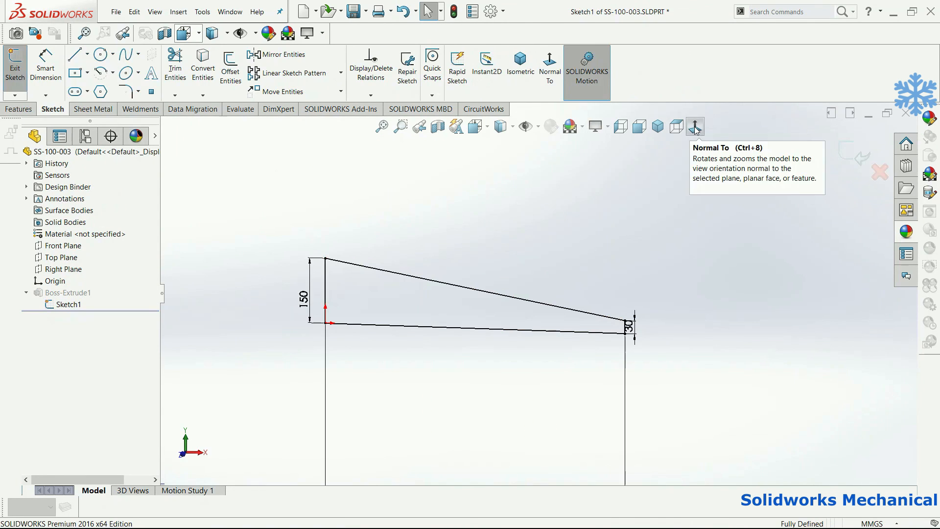
click(681, 252)
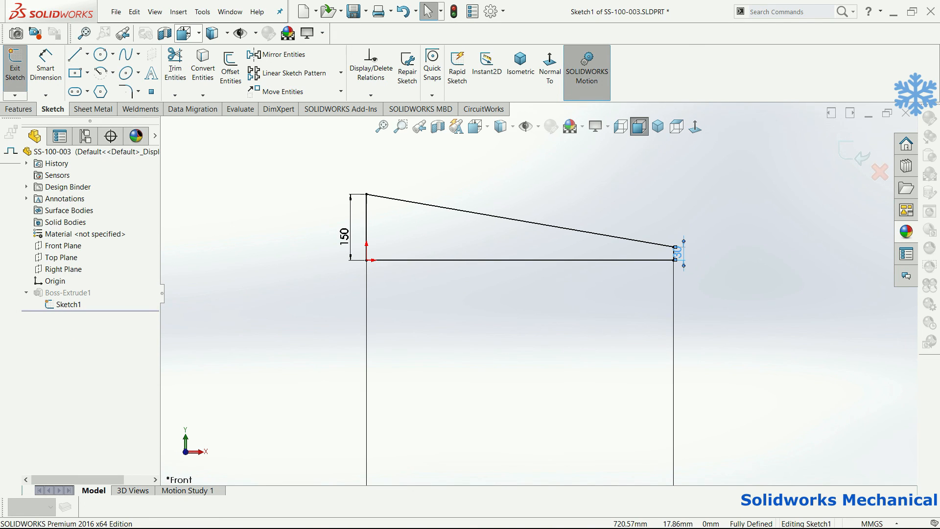
key(Delete)
Step: Dimension the angle between the wedge's sloping upper edge and its short vertical end edge at 95°
scroll(672, 256, down, 3)
click(46, 64)
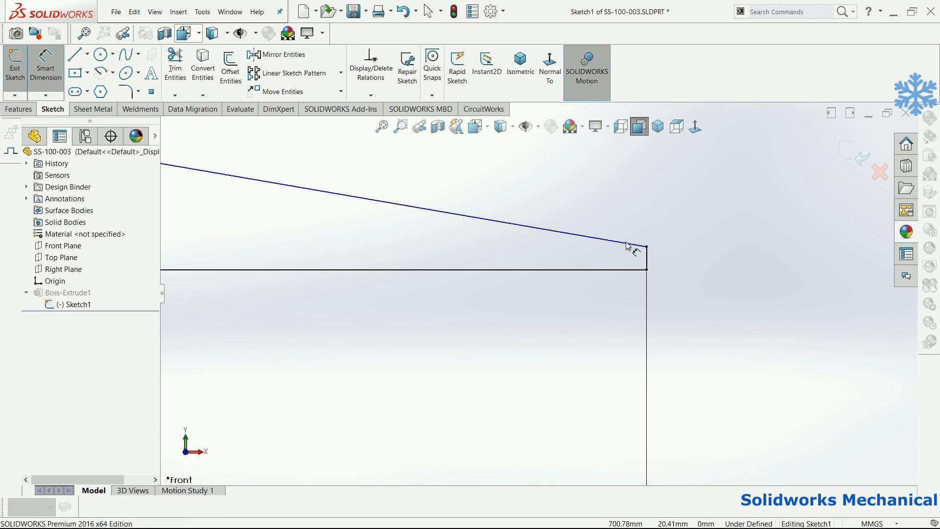
click(646, 256)
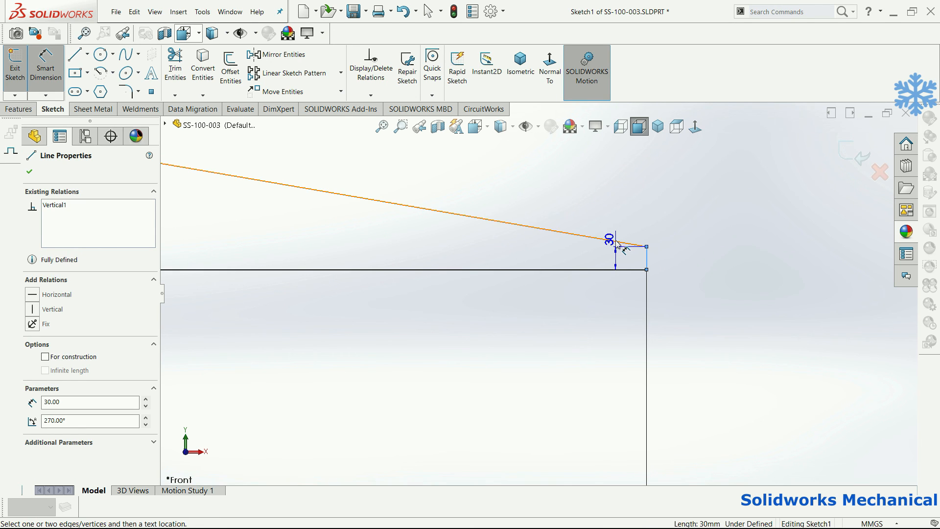
click(616, 242)
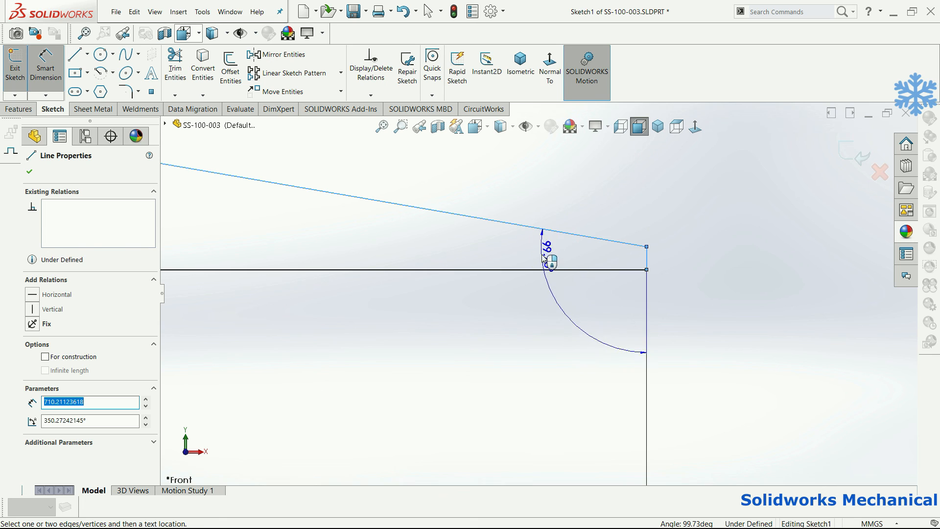
click(544, 257)
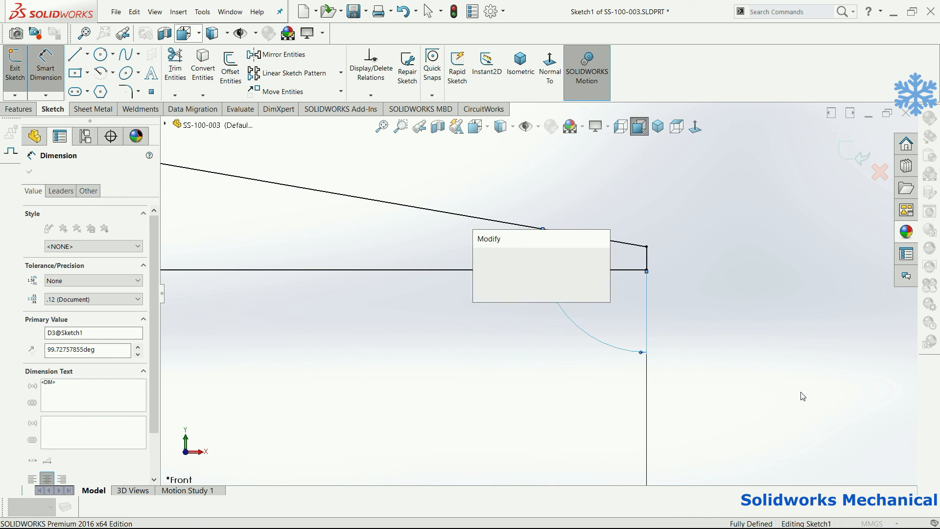
text(95)
key(Return)
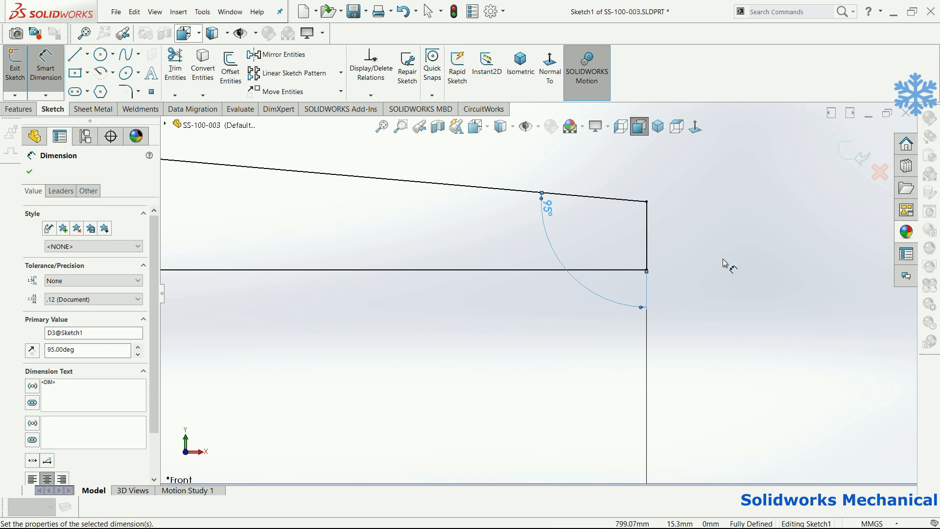
Step: Rebuild the wedge part SS-100-003 with the edited sketch and return to the SS-100-0001 assembly
key(f)
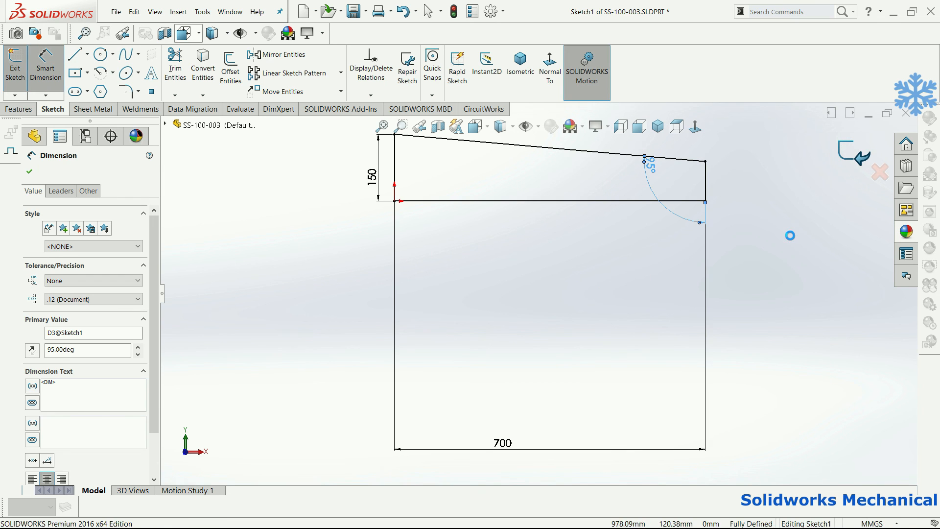
key(ctrl+b)
key(z)
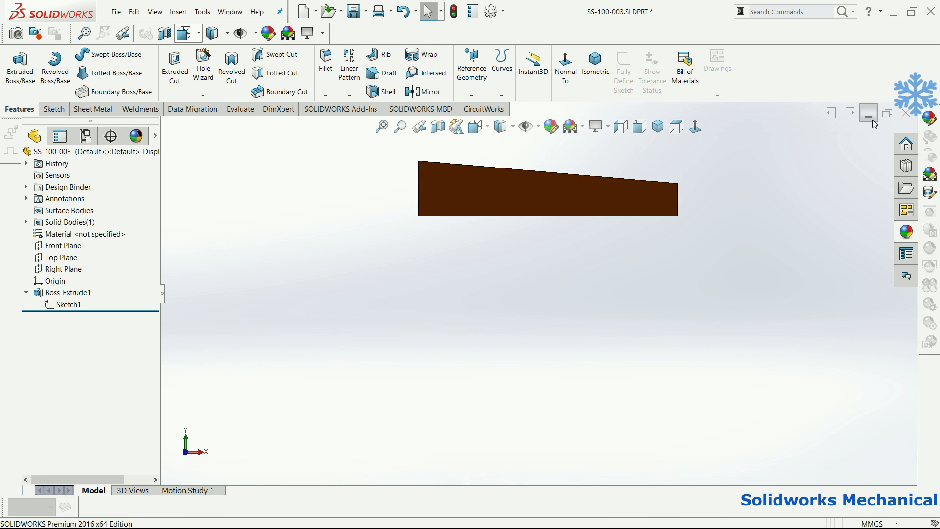
click(873, 119)
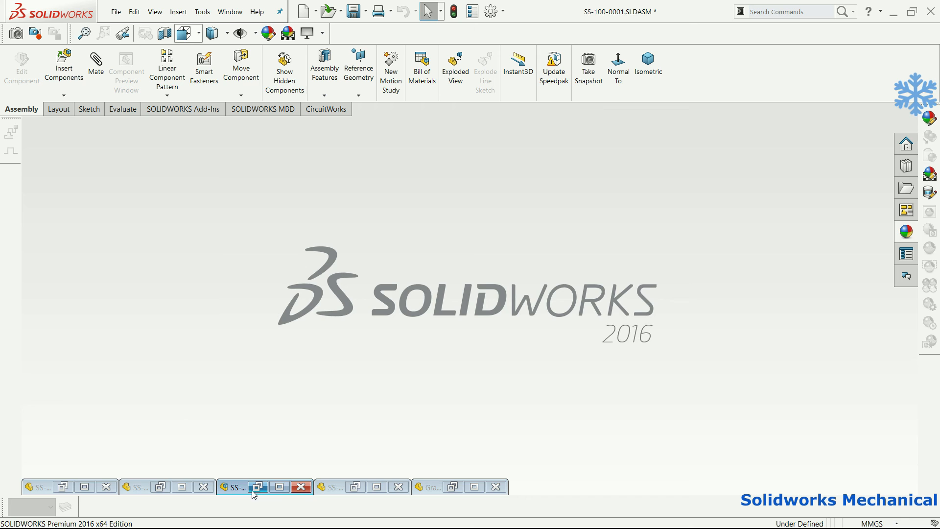
click(252, 491)
Step: Examine the slab's lean and its seat on the wedge blocks, looking square to the A-frame's end face
scroll(578, 292, up, 2)
scroll(579, 292, down, 1)
mouse_move(579, 291)
middle_down()
mouse_move(550, 272)
mouse_move(522, 273)
mouse_move(573, 274)
middle_up()
scroll(570, 287, down, 3)
scroll(568, 298, down, 1)
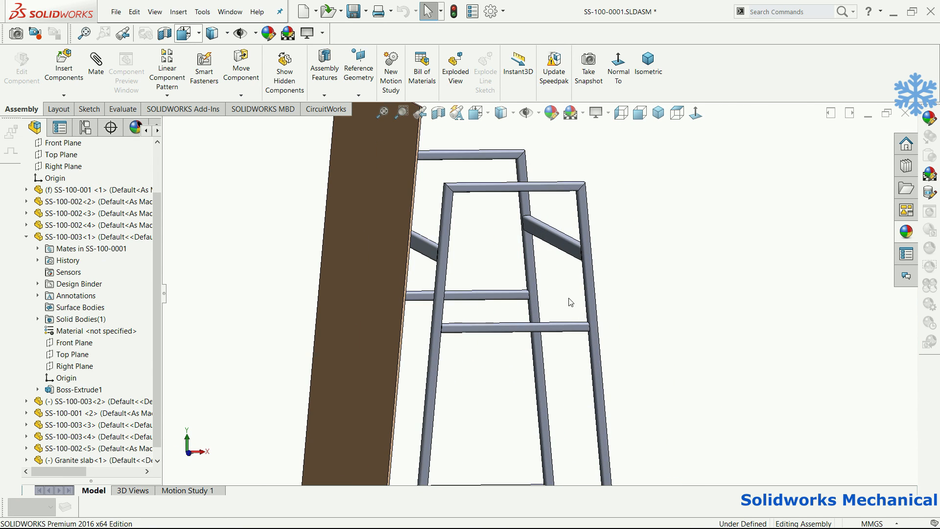
click(562, 331)
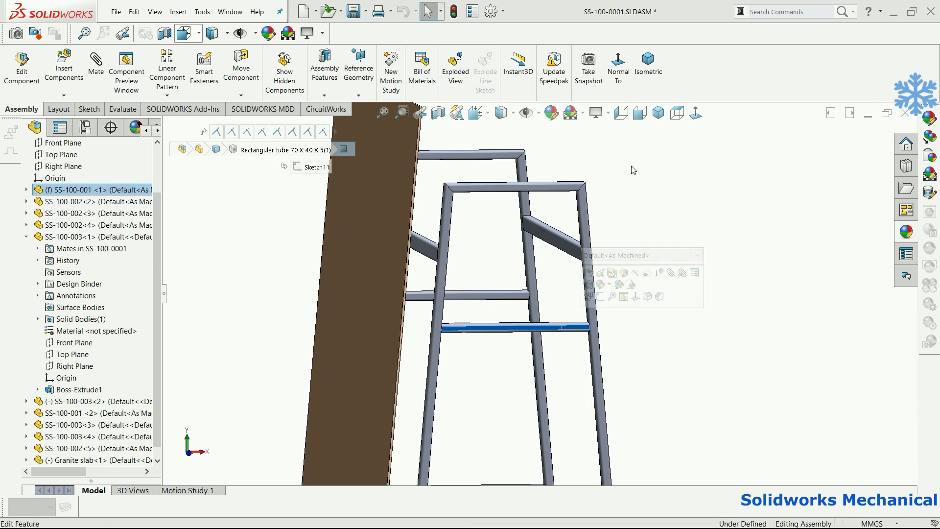
click(618, 61)
click(479, 332)
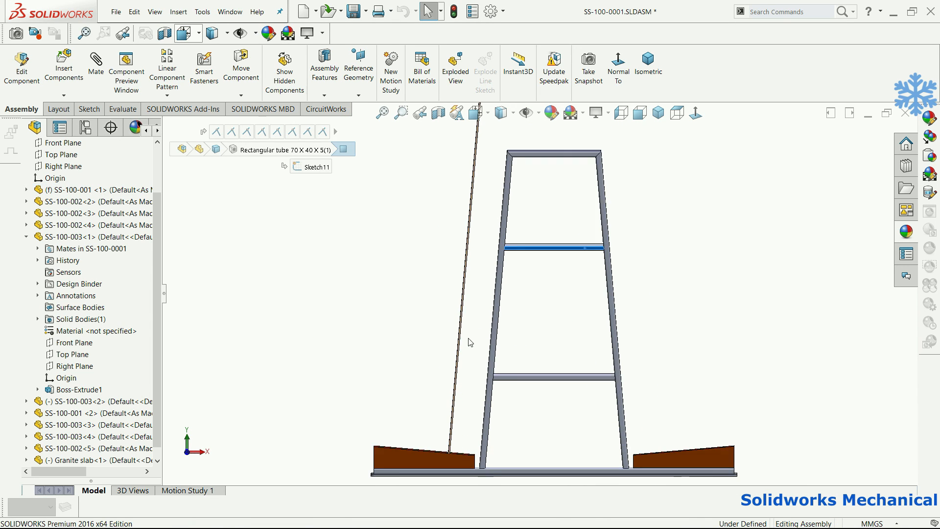
scroll(478, 338, down, 2)
Step: Slide the granite slab along the wedge blocks beside the A-frame to test its free movement
drag(460, 348, 523, 343)
middle_drag(523, 342, 433, 310)
drag(433, 310, 788, 304)
middle_drag(788, 304, 600, 302)
key(Escape)
scroll(511, 290, down, 5)
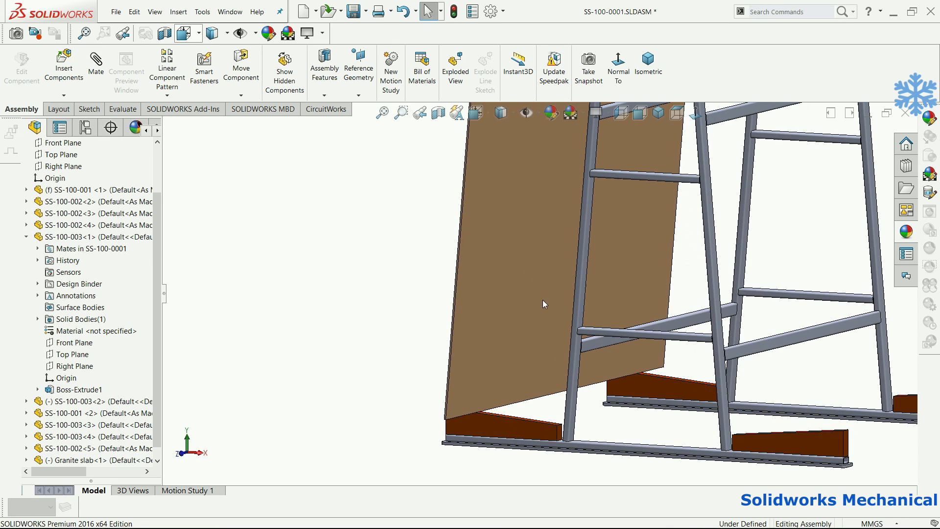
drag(554, 322, 566, 322)
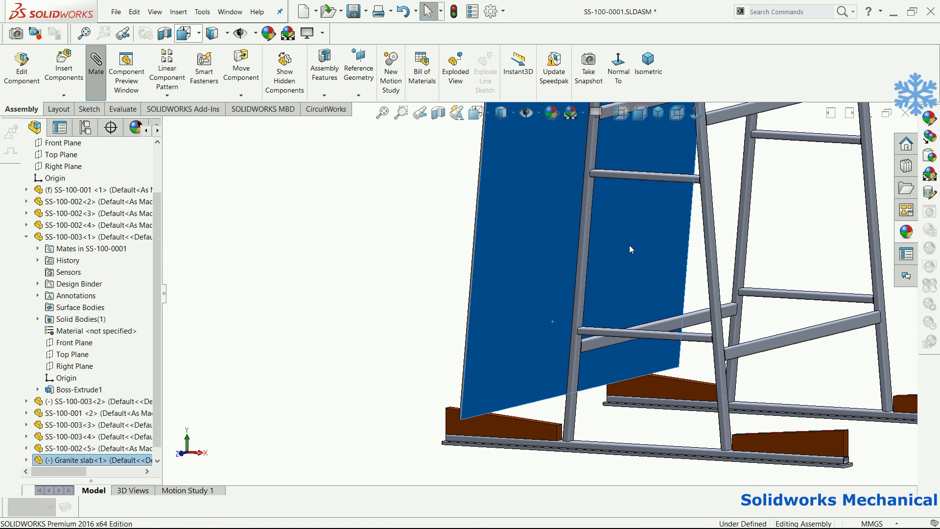
Step: Add a 100 mm distance mate between the granite slab's broad face and the A-frame's leaning upright
middle_drag(654, 263, 670, 275)
scroll(542, 337, down, 4)
click(598, 322)
click(673, 339)
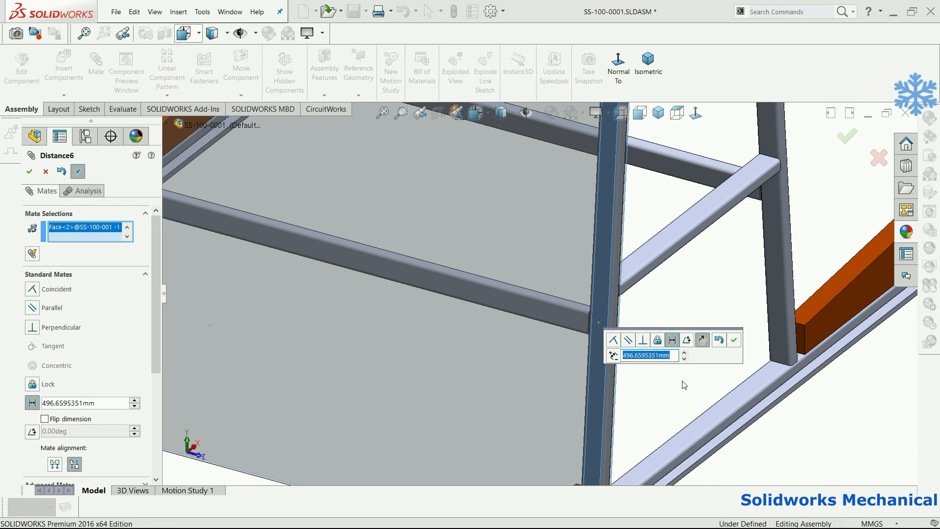
text(100)
key(Return)
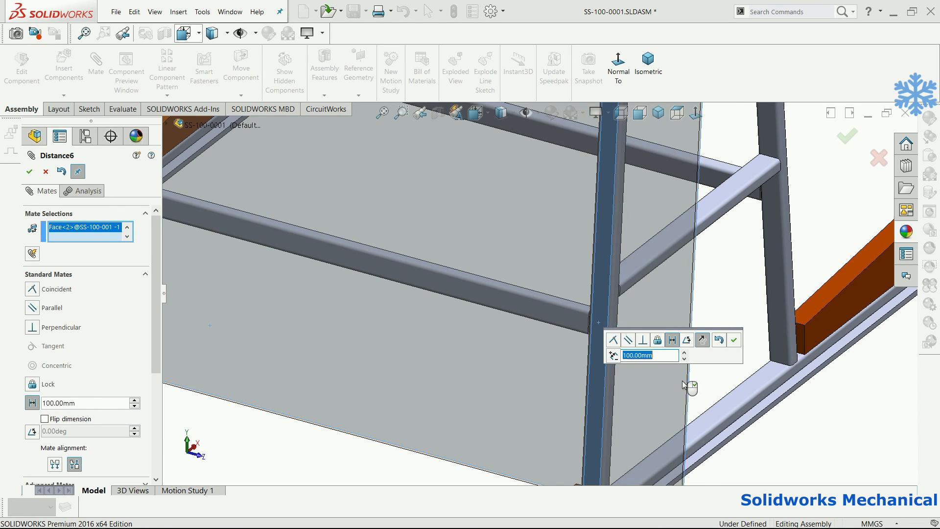
click(847, 137)
scroll(793, 208, up, 5)
middle_drag(793, 207, 695, 234)
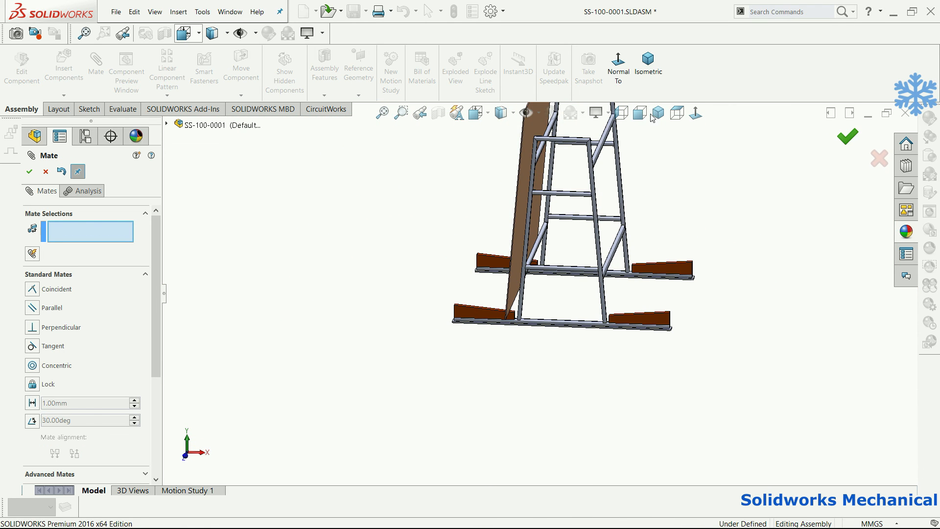
key(Escape)
key(ctrl+1)
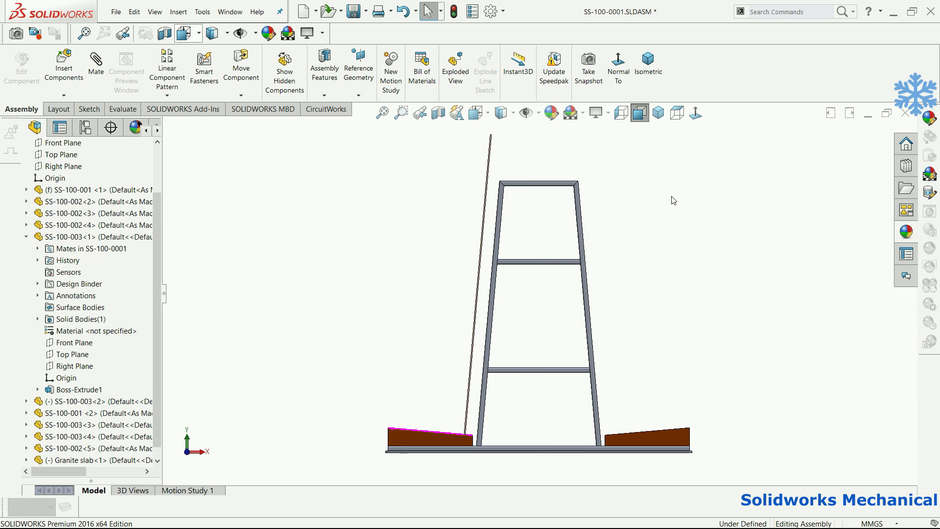
middle_drag(527, 333, 541, 357)
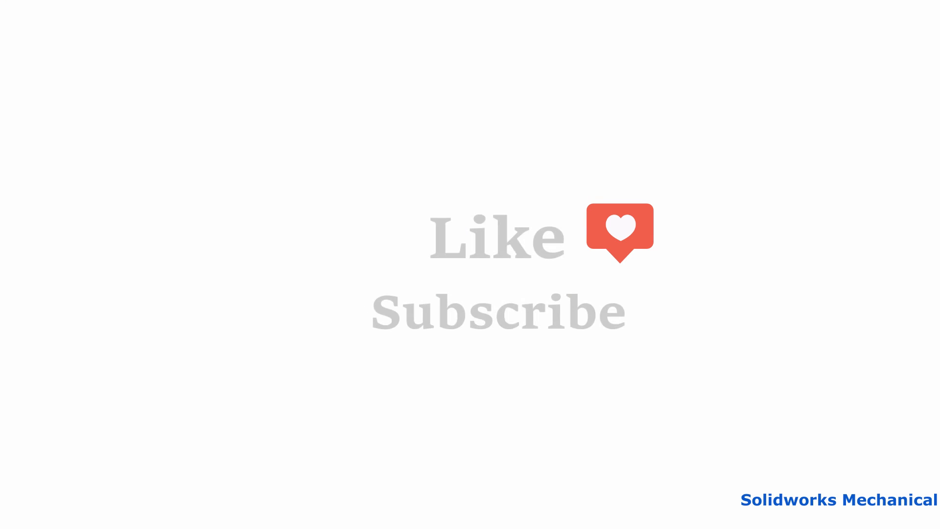